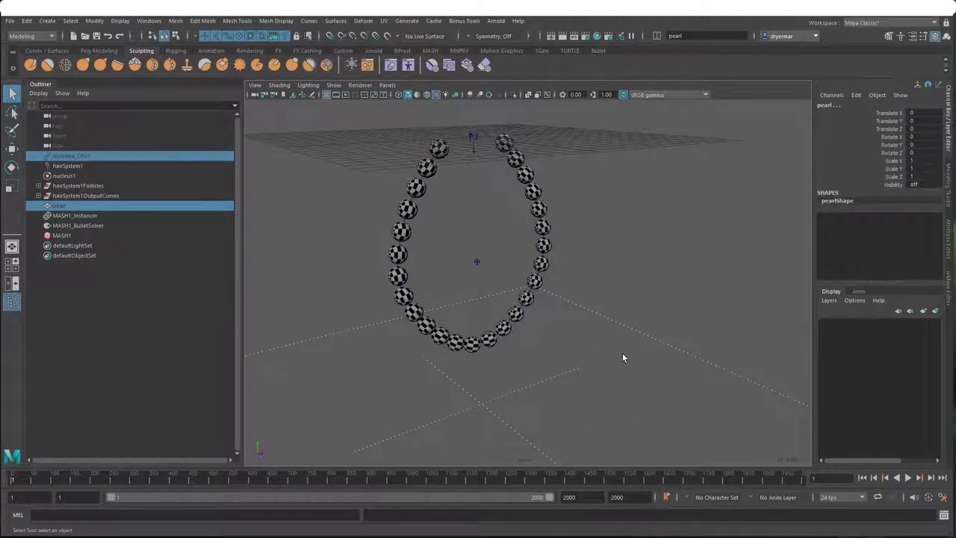
Step: Play the finished necklace simulation, stop it, and examine the hanging pearls from several angles
left_click_drag(509, 358, 483, 345, "alt")
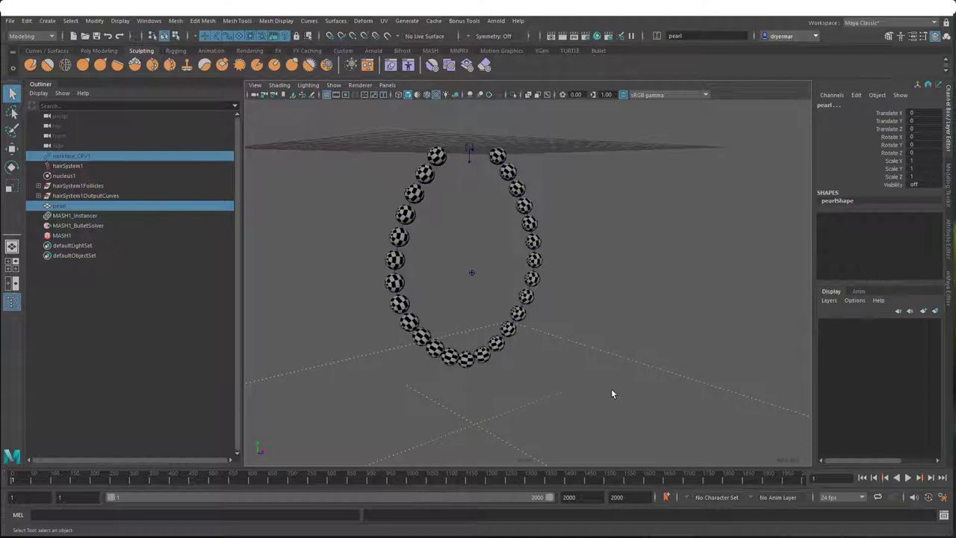
left_click_drag(740, 421, 590, 370, "alt")
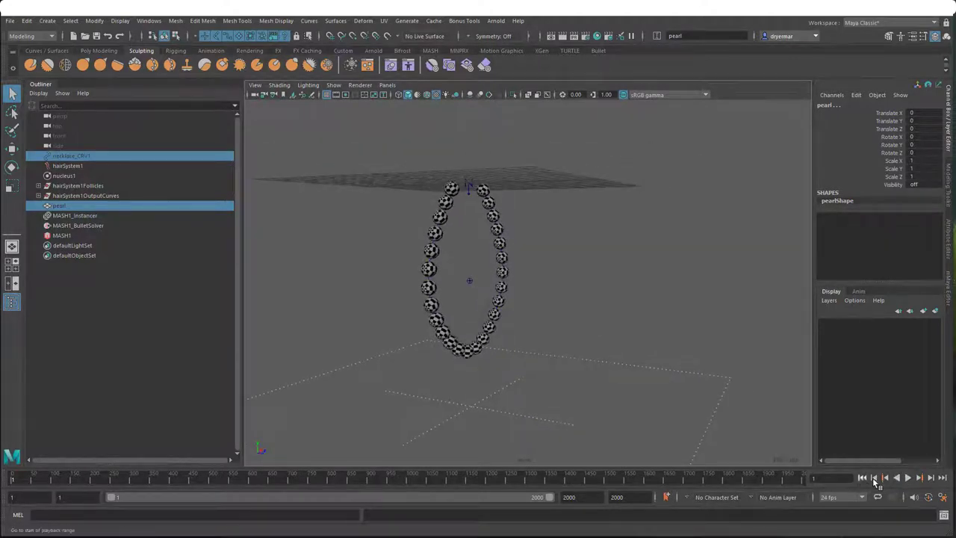
left_click(908, 479)
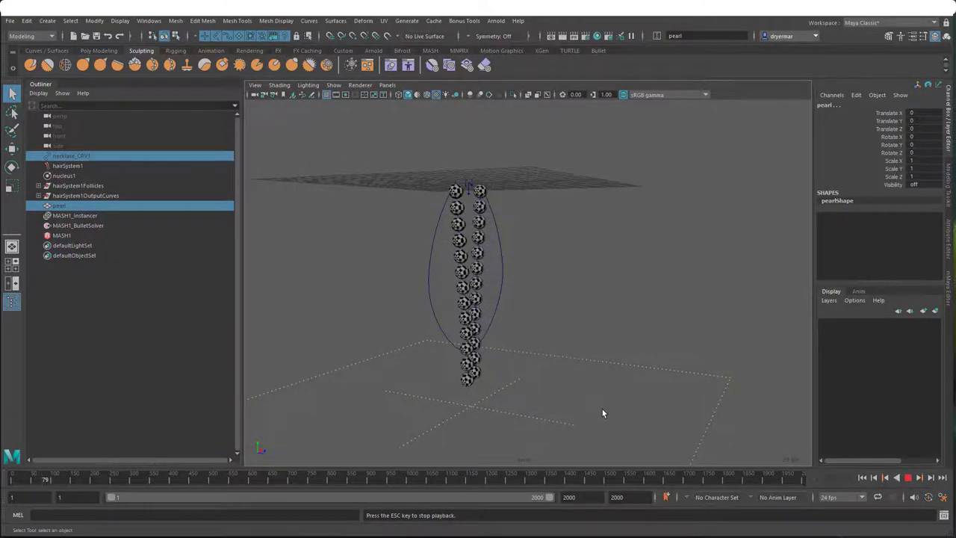
left_click_drag(502, 379, 544, 395, "alt")
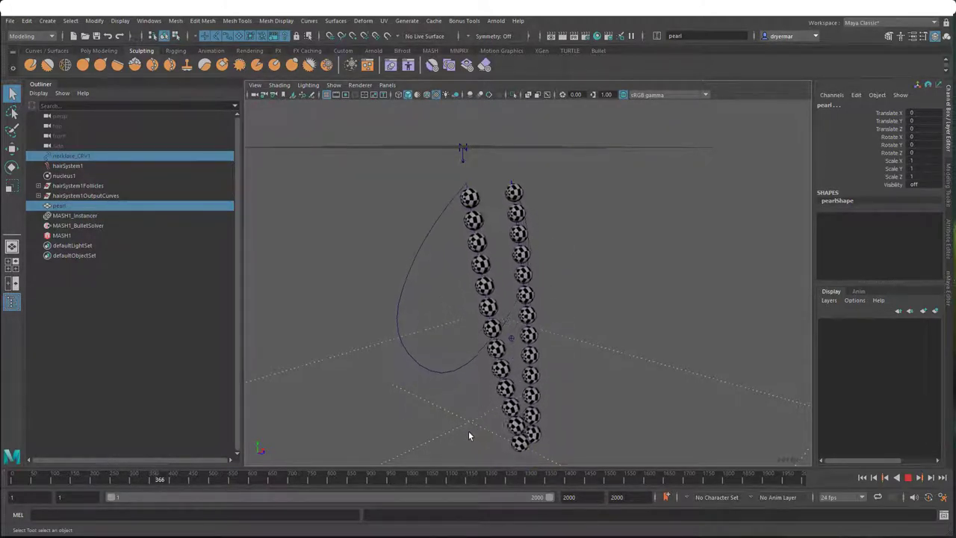
left_click(908, 477)
left_click_drag(568, 314, 507, 275, "alt")
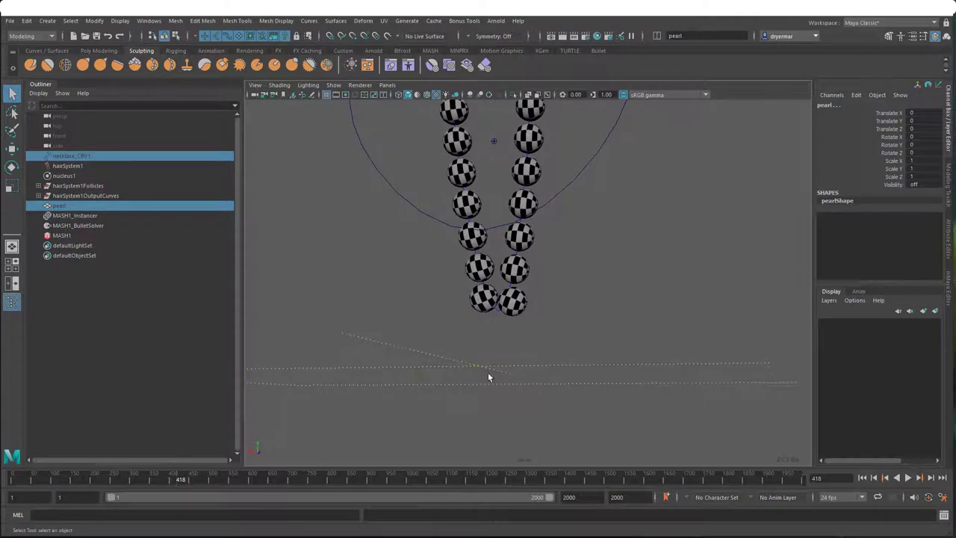
left_click_drag(489, 377, 512, 298, "alt")
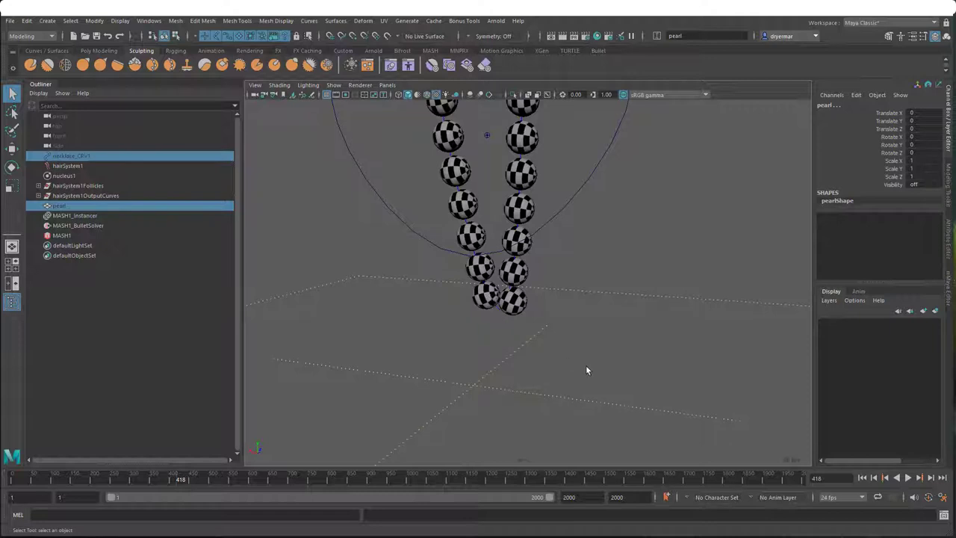
left_click_drag(518, 343, 582, 236, "alt")
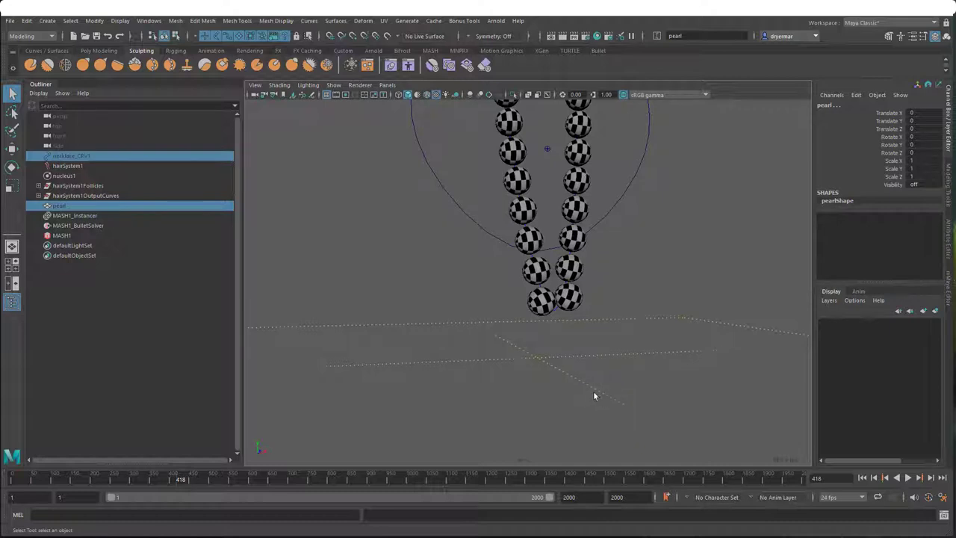
left_click_drag(590, 355, 531, 339, "alt")
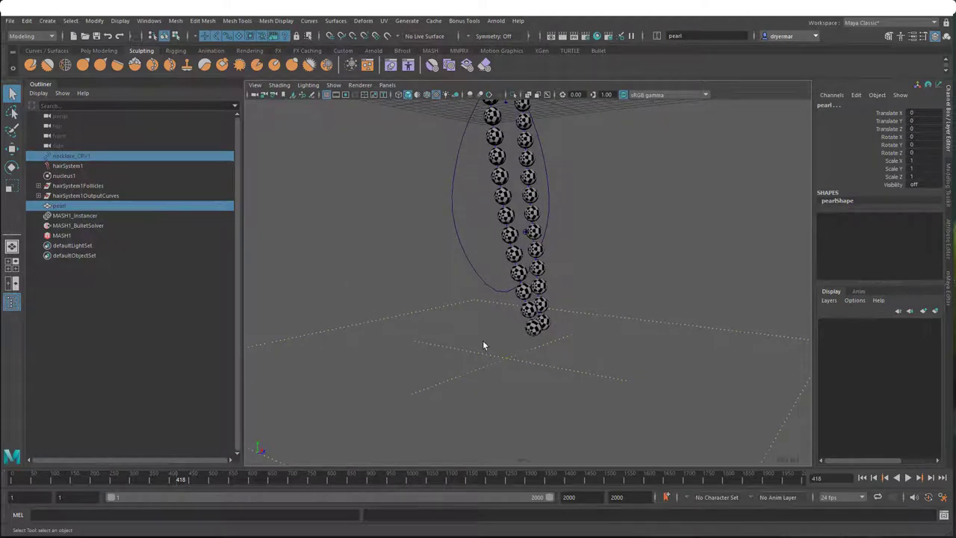
left_click_drag(501, 337, 498, 375, "alt")
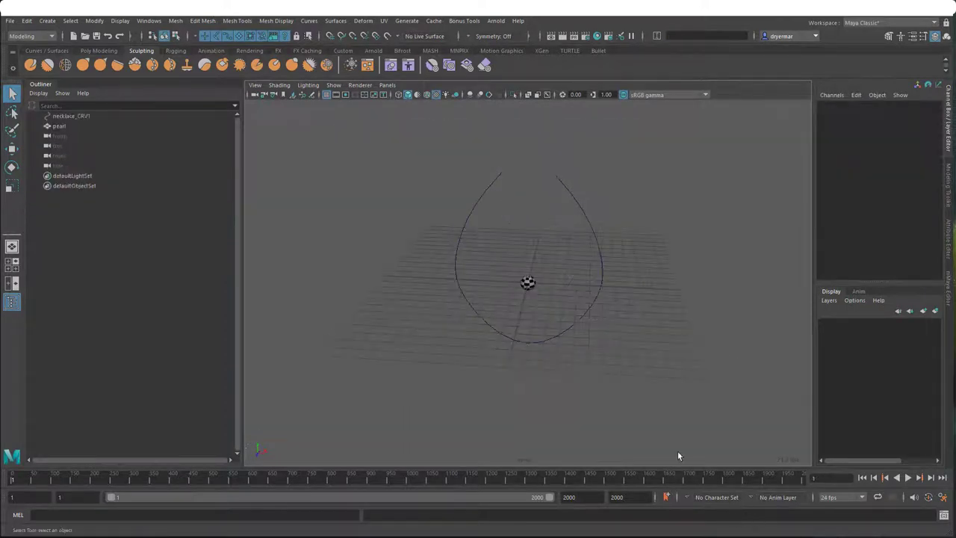
Step: Examine the starting scene's necklace curve and pearl sphere, selecting each one individually and both together
left_click_drag(678, 456, 584, 373, "alt")
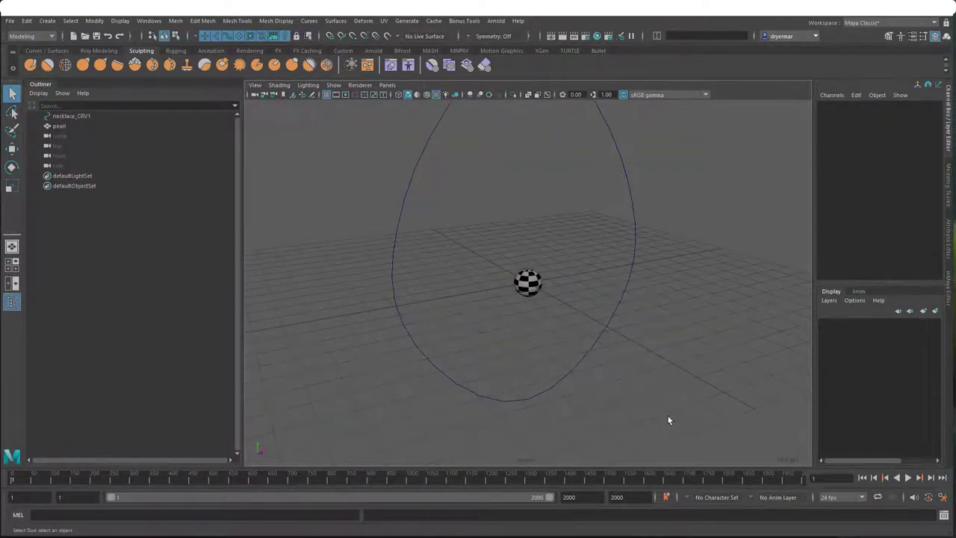
left_click_drag(348, 242, 657, 328)
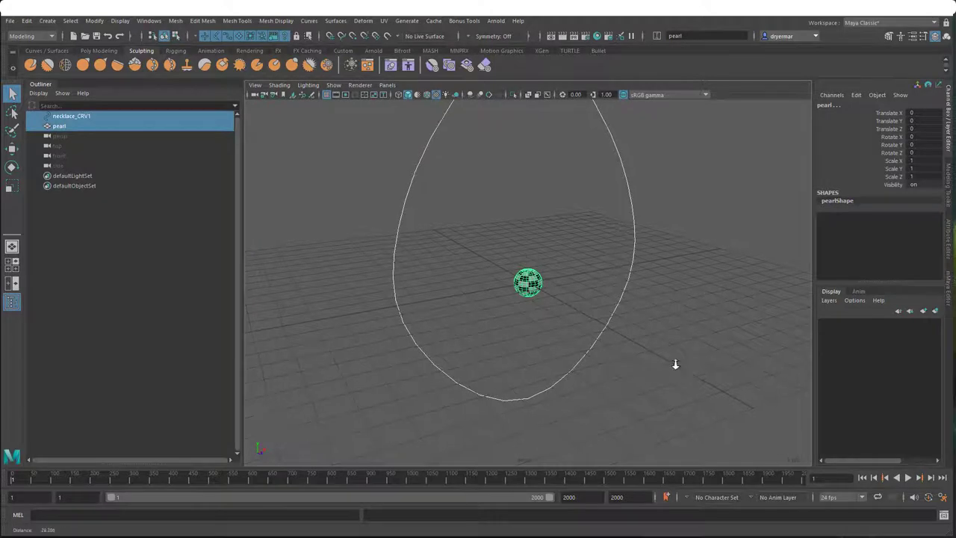
right_click_drag(675, 363, 576, 348, "alt")
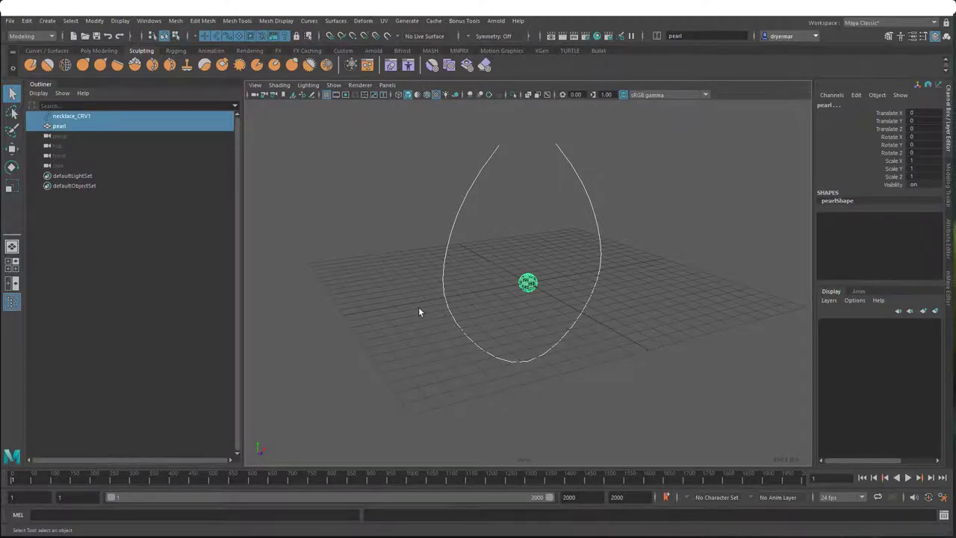
mouse_move(419, 311)
left_mouse_down("alt")
mouse_move(373, 303)
mouse_move(421, 306)
left_mouse_up("alt")
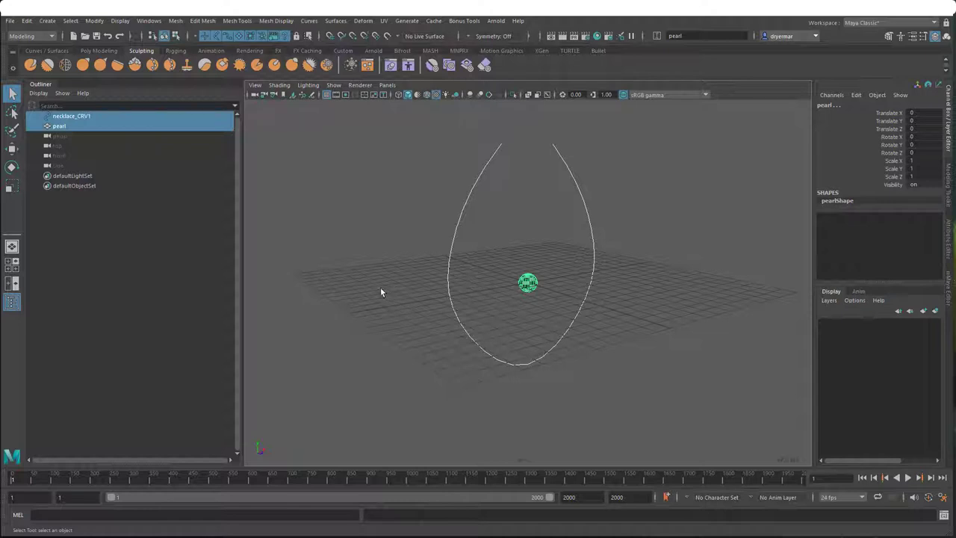
left_click(577, 322)
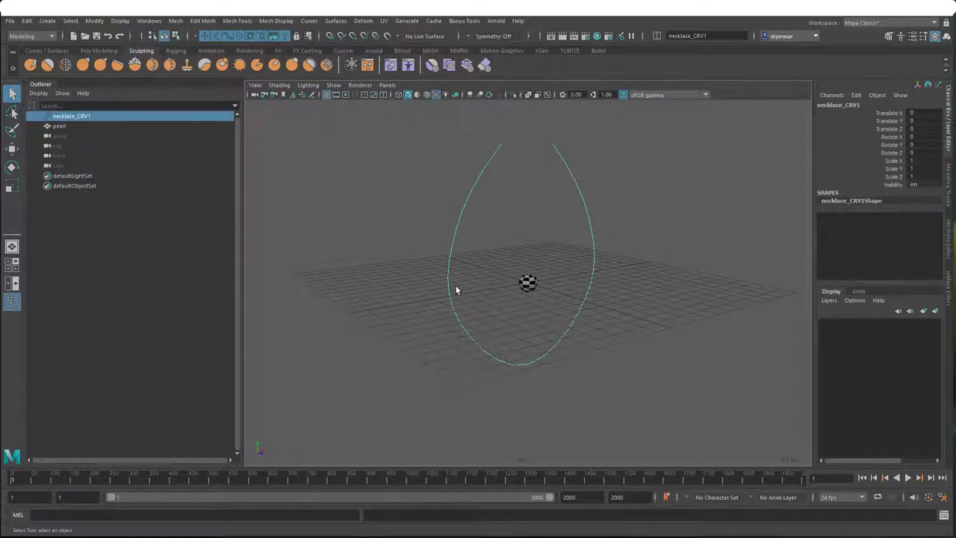
left_click(527, 286)
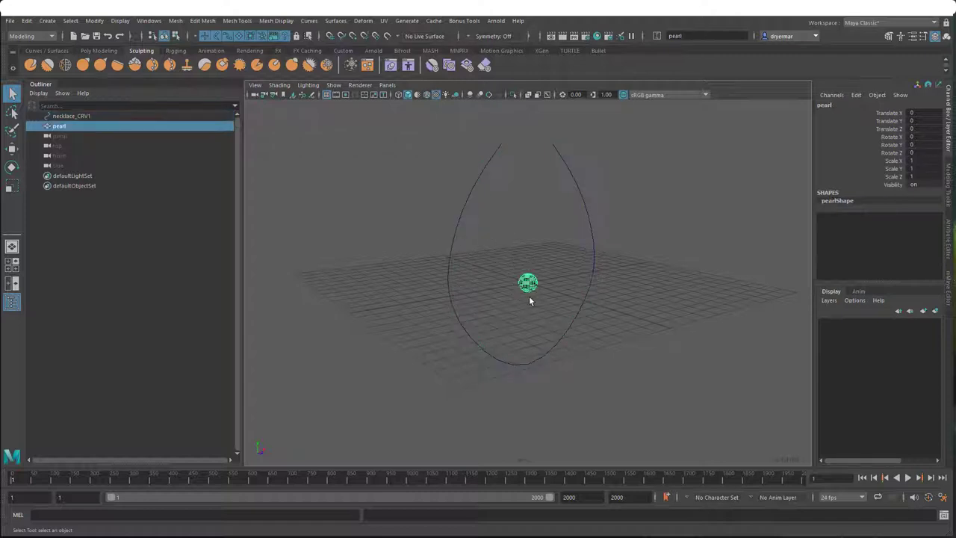
left_click_drag(398, 212, 647, 339)
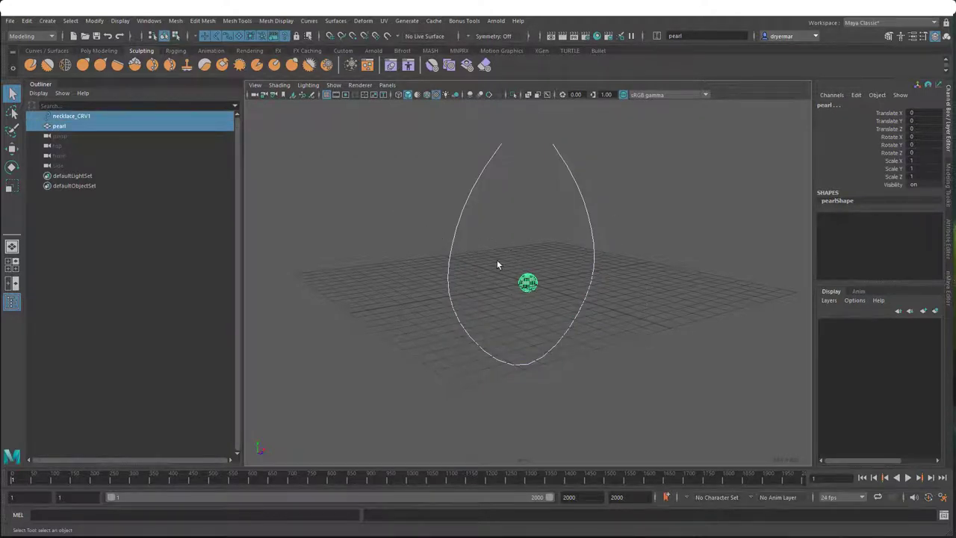
Step: Create a MASH network from the pearl with the linear distribution type, using the FX menu set
left_click_drag(487, 263, 562, 379, "alt")
left_click(495, 344)
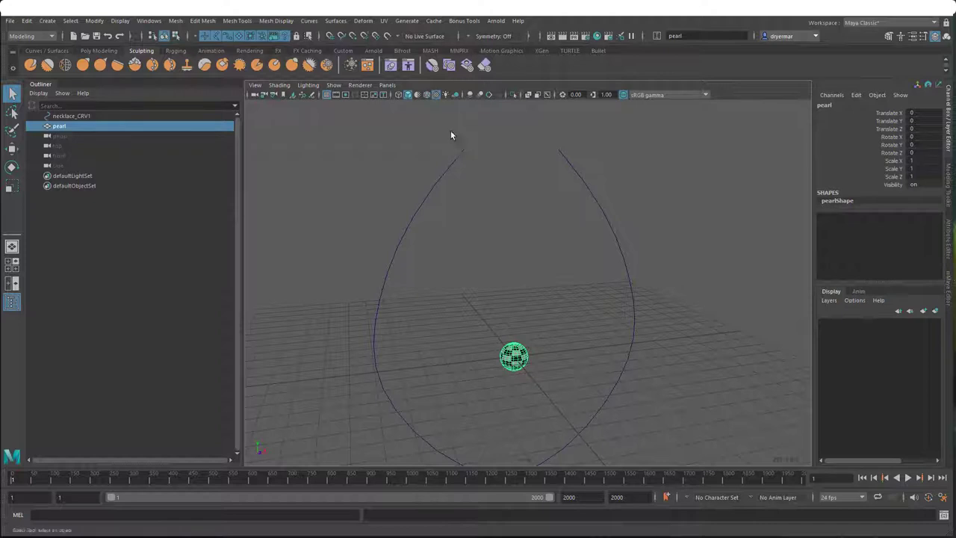
left_click(34, 37)
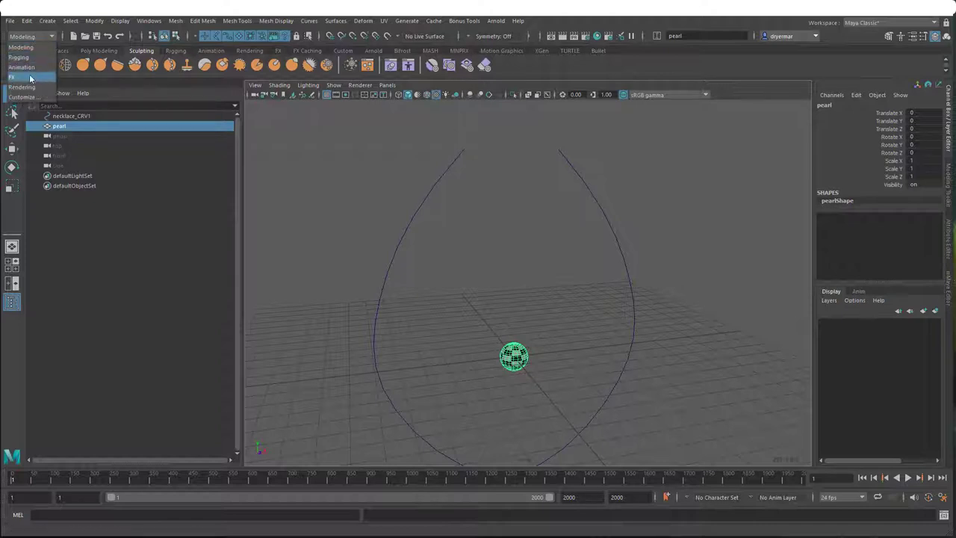
left_click(30, 78)
left_click(450, 21)
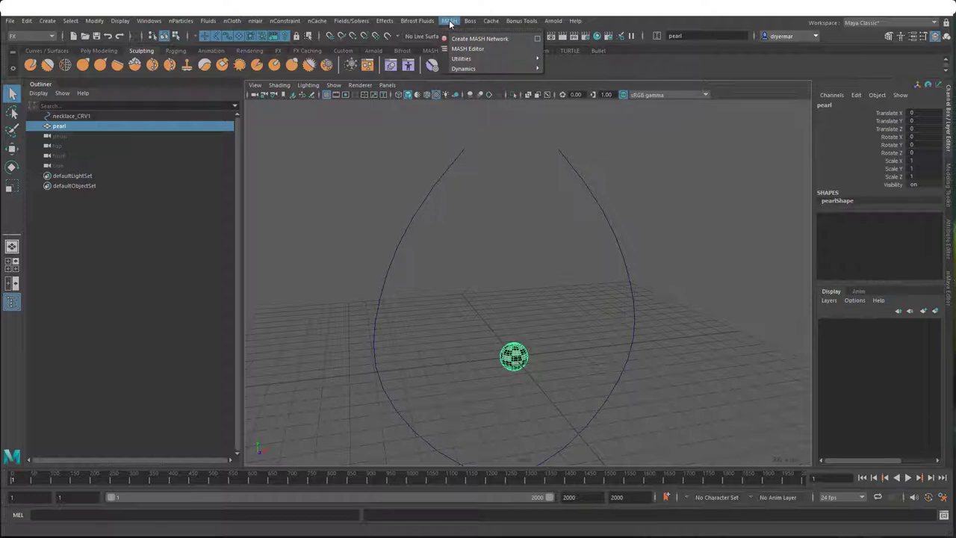
left_click(537, 38)
left_click_drag(350, 91, 327, 154)
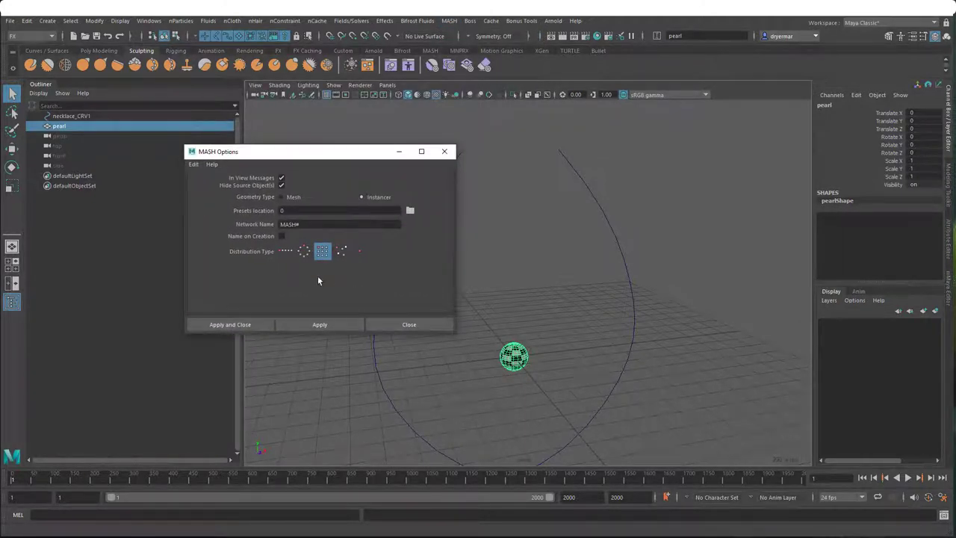
left_click(286, 251)
left_click(225, 322)
Step: Set the number of points in MASH1's Distribute node to 16
left_click_drag(299, 345, 383, 299, "alt")
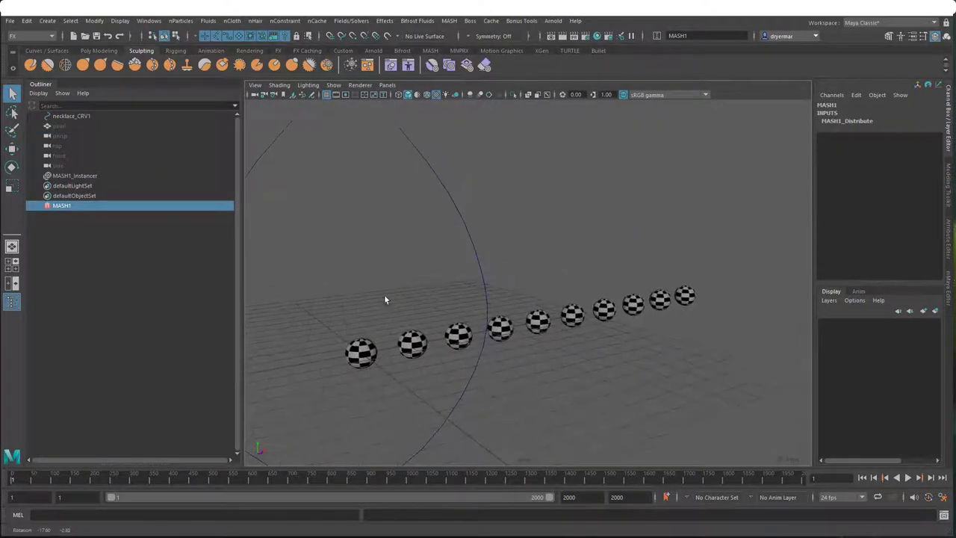
left_click(79, 177)
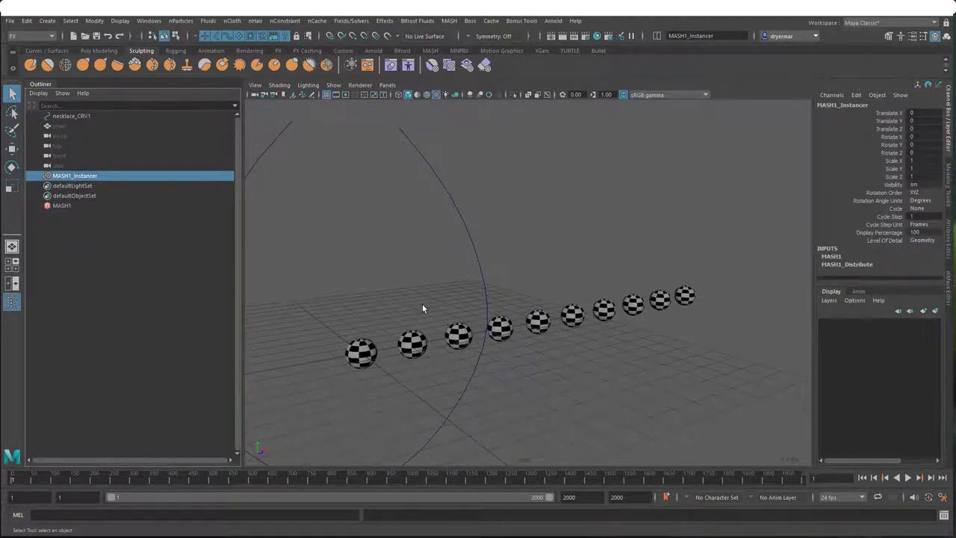
left_click(64, 205)
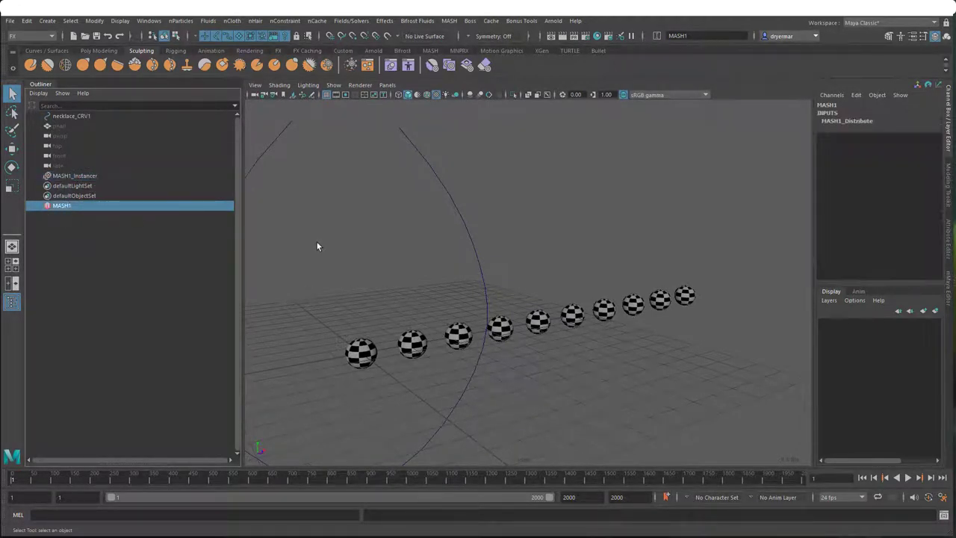
key("ctrl+a")
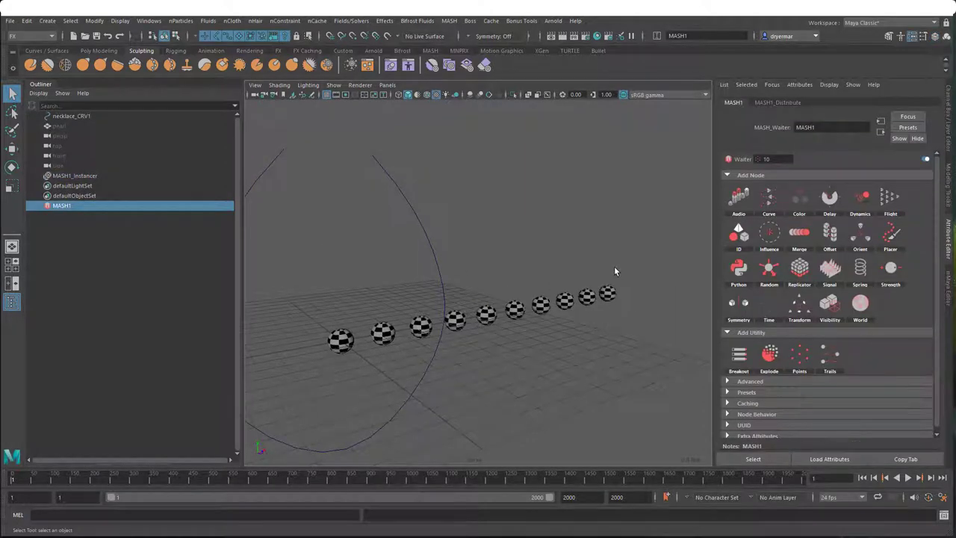
left_click(780, 103)
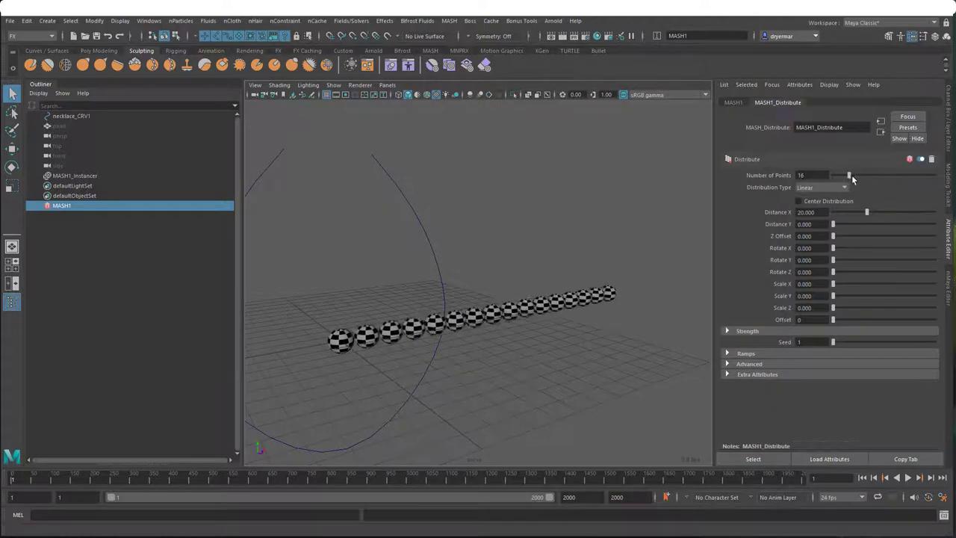
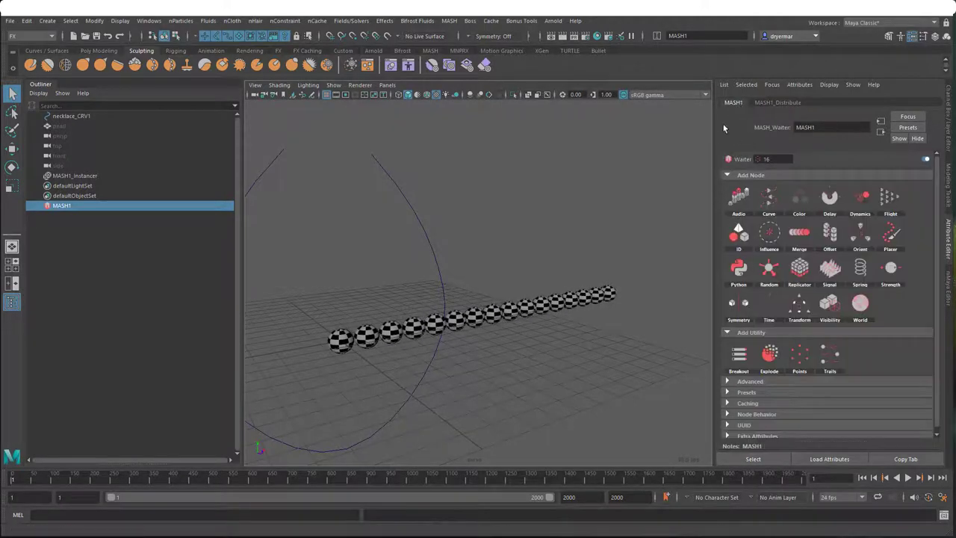
Step: Add a Curve node to the MASH network and connect necklace_CRV1 as its input curve
left_click(773, 200)
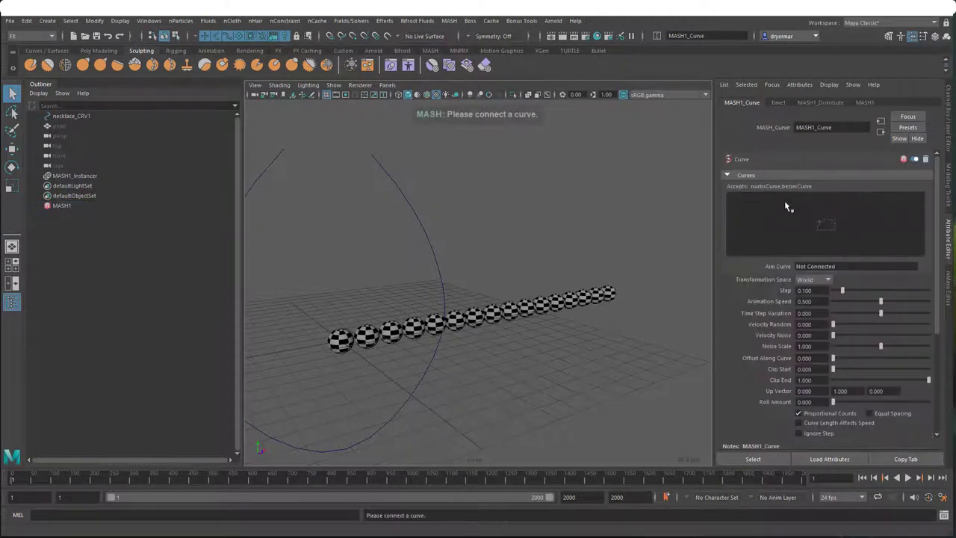
left_click_drag(483, 209, 593, 220, "alt")
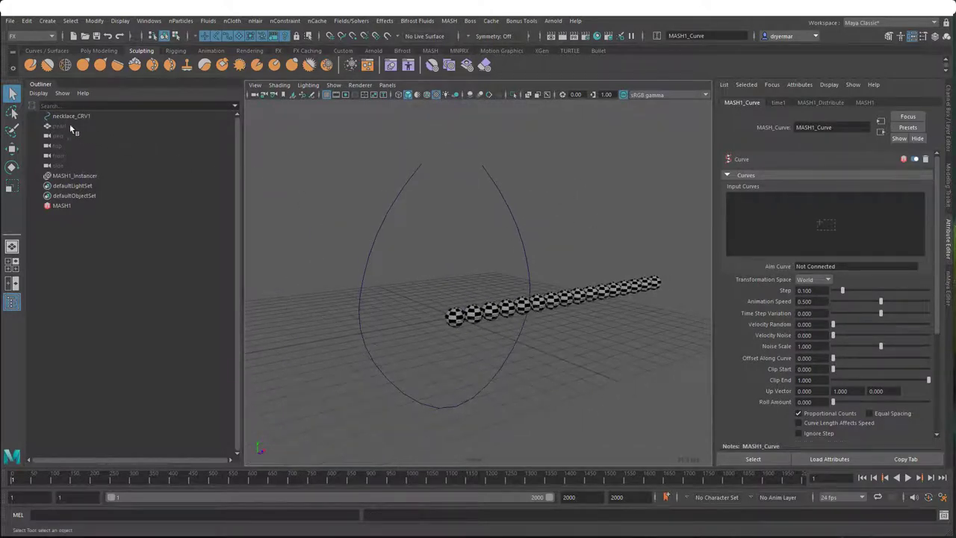
middle_click_drag(74, 115, 753, 214)
left_click_drag(529, 220, 396, 177, "alt")
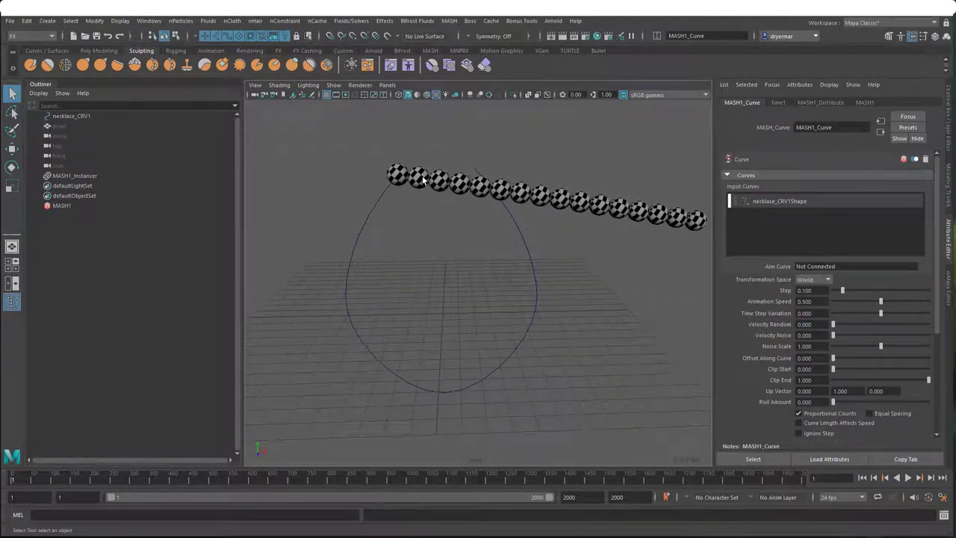
Step: Set Distance X of the MASH1_Distribute node to 0
left_click(814, 102)
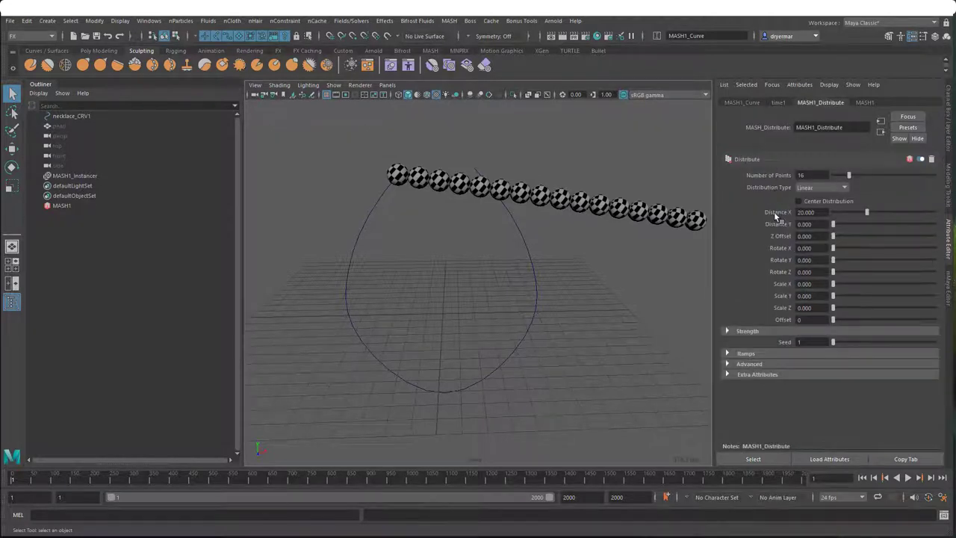
left_click(824, 213)
left_click_drag(871, 216, 800, 212)
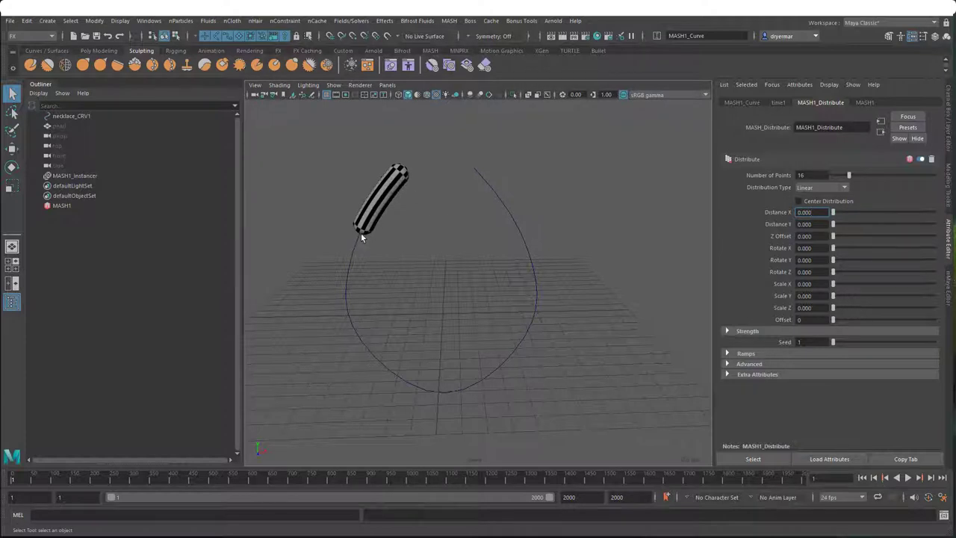
Step: Set the Step of the MASH1_Curve node to 1 to spread the pearls along the necklace curve
left_click(743, 102)
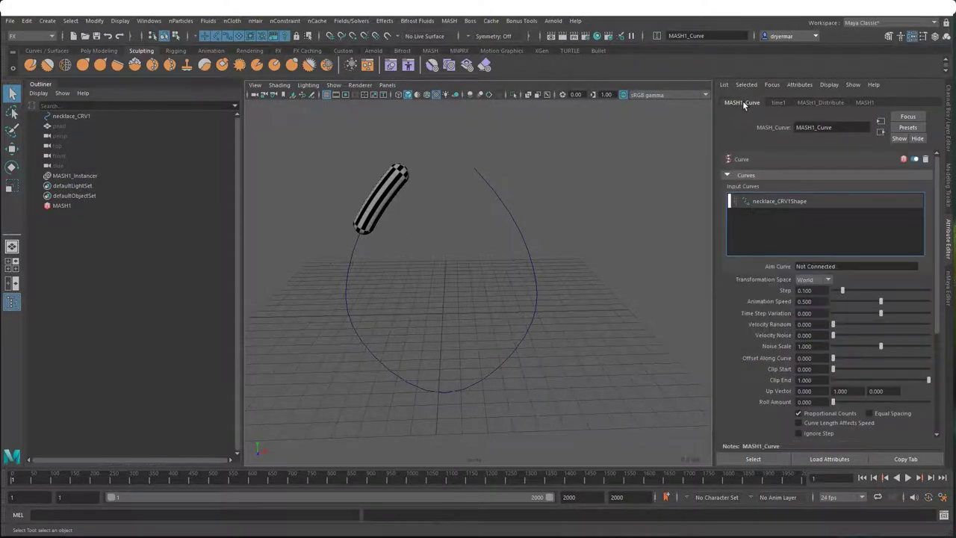
left_click(807, 289)
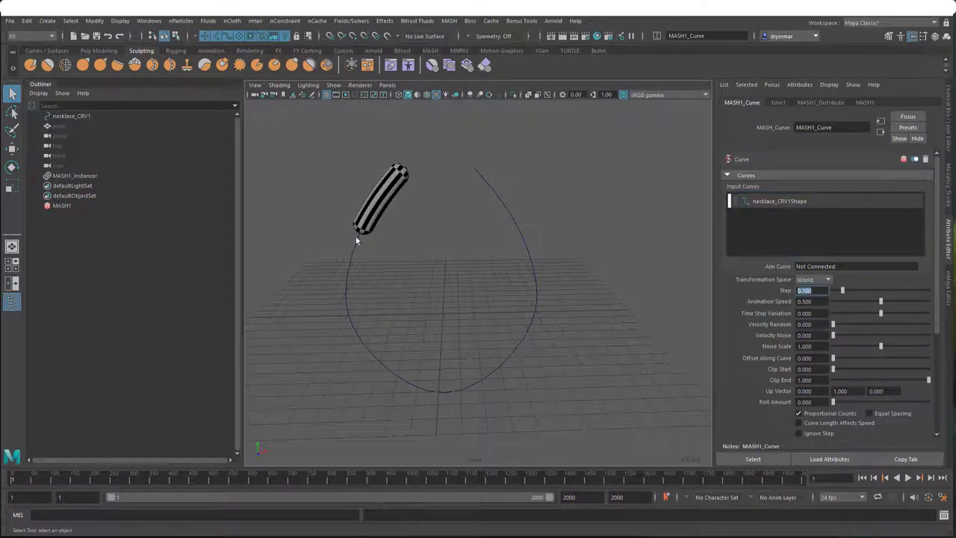
left_click_drag(846, 299, 938, 299)
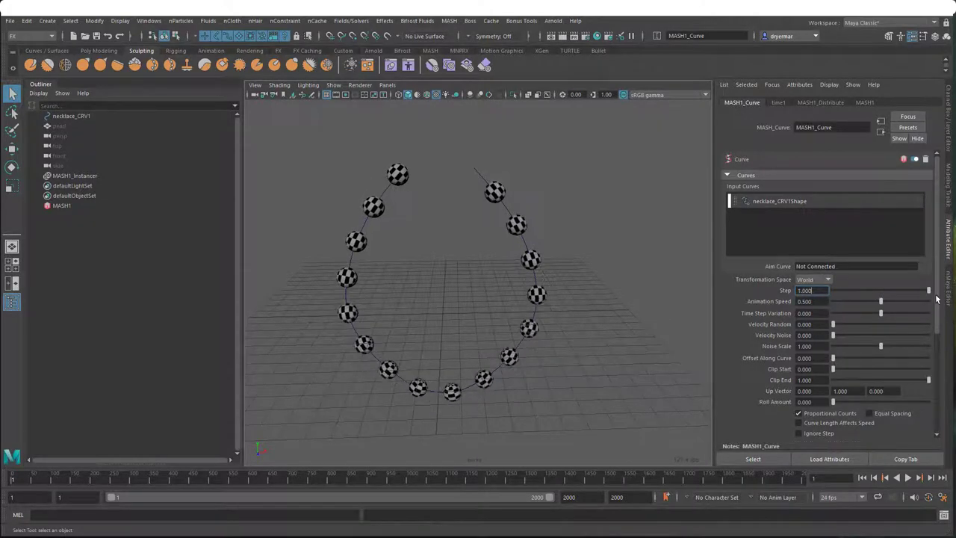
left_click_drag(582, 247, 484, 182, "alt")
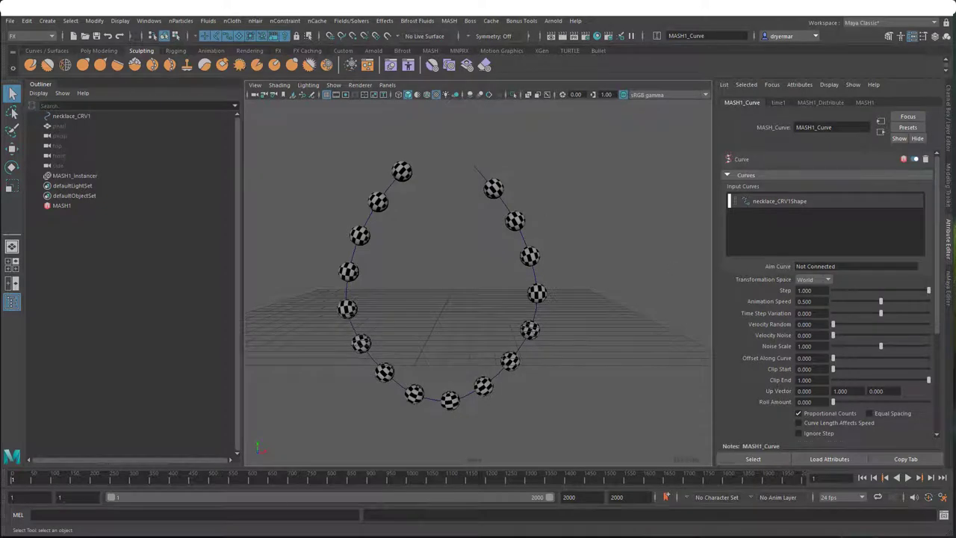
Step: Set the MASH1_Curve node's Offset Along Curve to about 0.021 and its Animation Speed to 0, previewing the pearls' motion in playback
left_click_drag(833, 361, 836, 362)
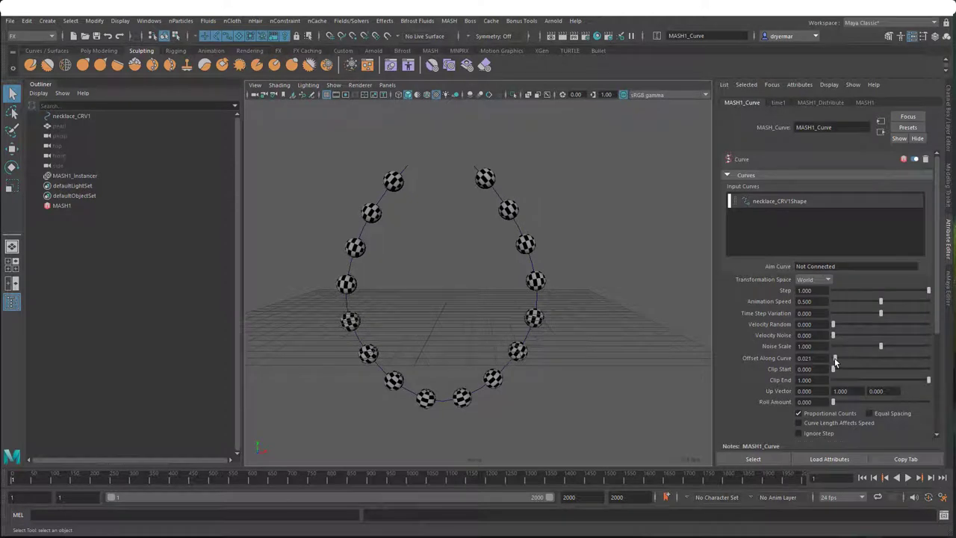
left_click(908, 478)
left_click(908, 477)
left_click(862, 478)
left_click(805, 302)
type("0")
key("Return")
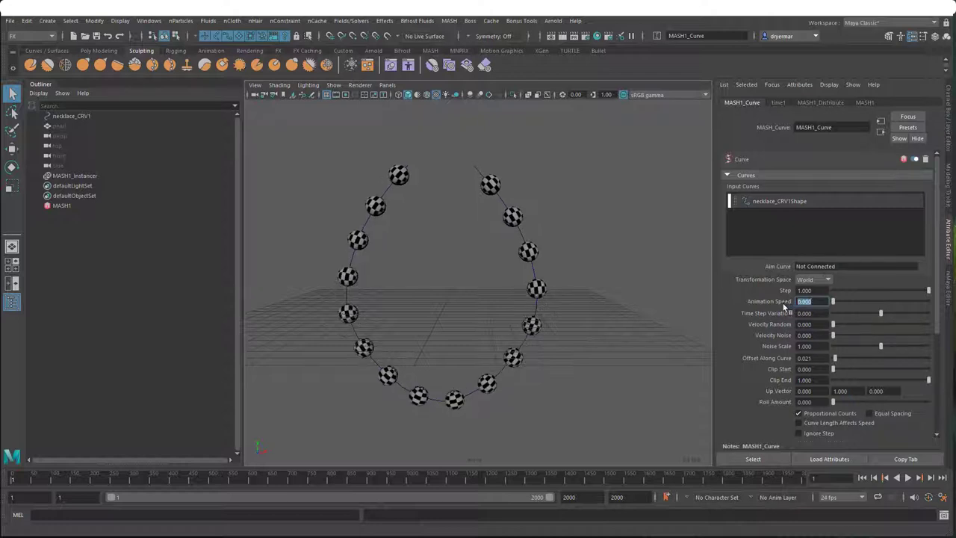
Step: Try moving a single control vertex on the side of the necklace curve, undo the move and return to object selection
left_click(538, 305)
left_click_drag(557, 310, 615, 329, "alt")
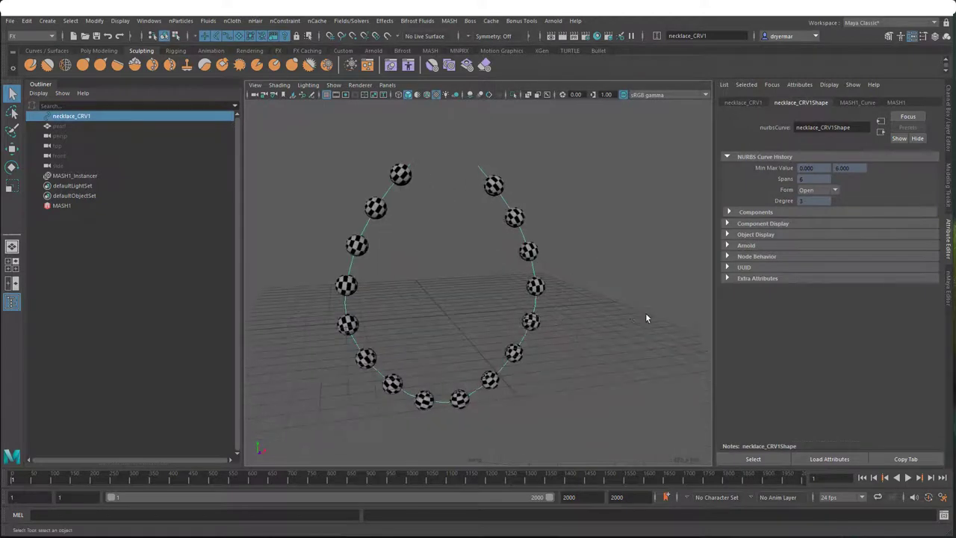
left_click(610, 317)
right_click(548, 263)
left_click(537, 265)
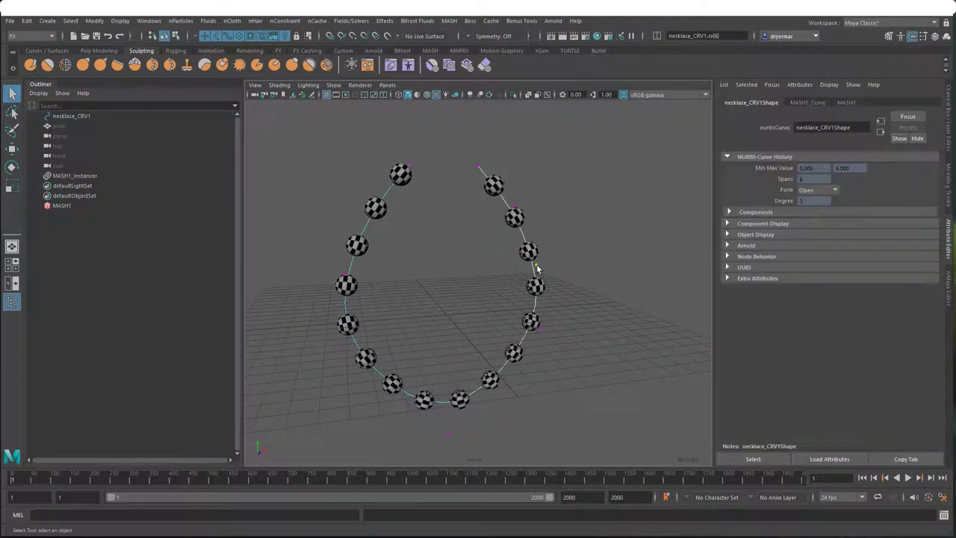
key("w")
left_click_drag(562, 263, 560, 286)
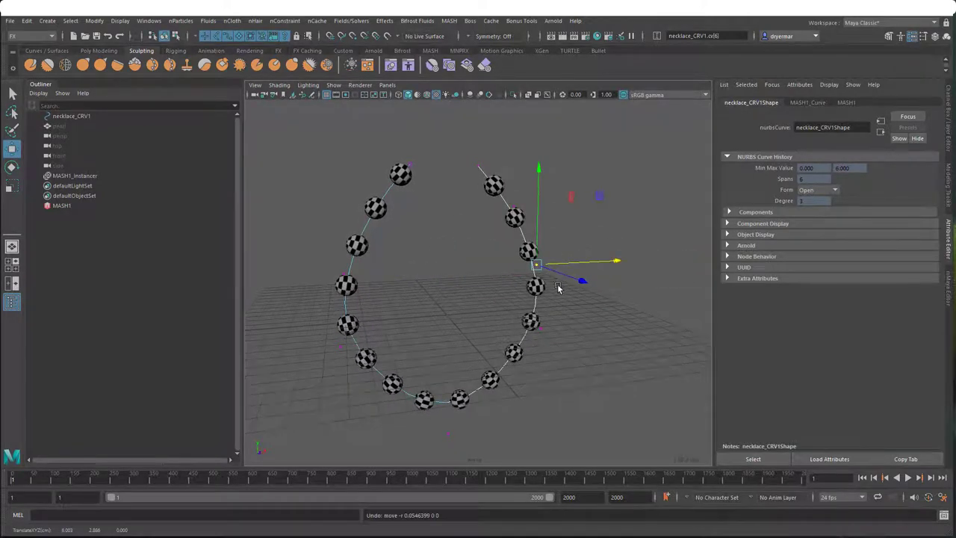
left_click_drag(566, 346, 530, 335, "alt")
right_click_drag(531, 334, 593, 310)
left_click(609, 311)
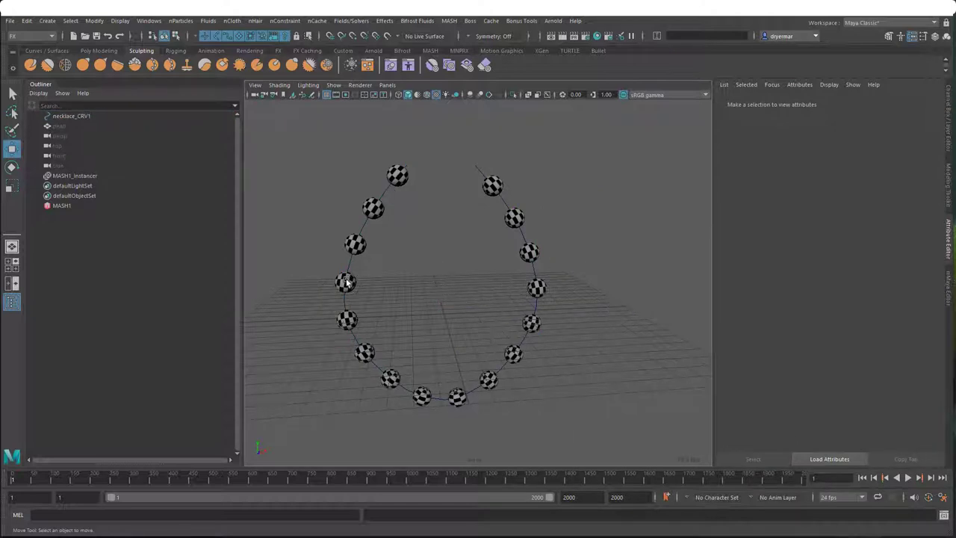
Step: Try a Time Step Variation of about -0.063 with Equal Spacing enabled on the MASH1_Curve node
left_click(535, 270)
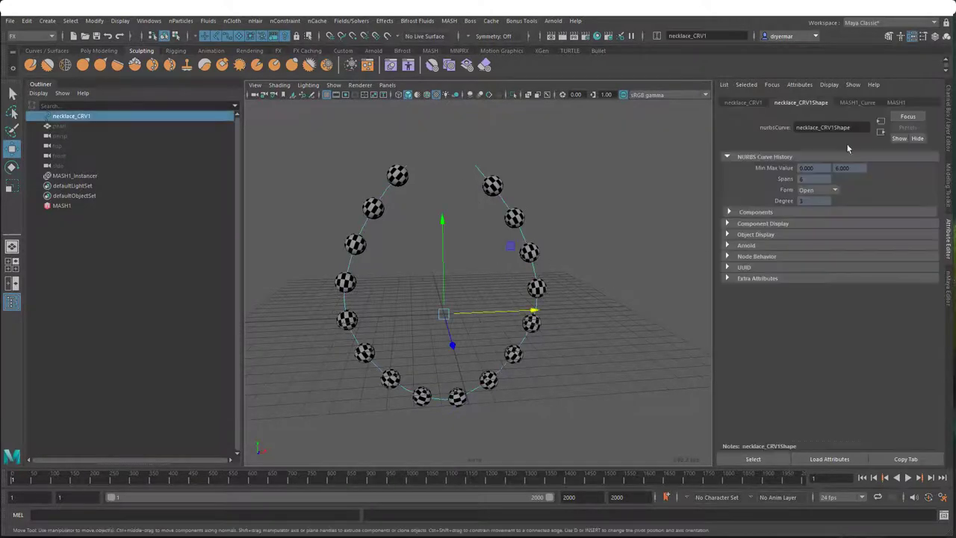
left_click(857, 102)
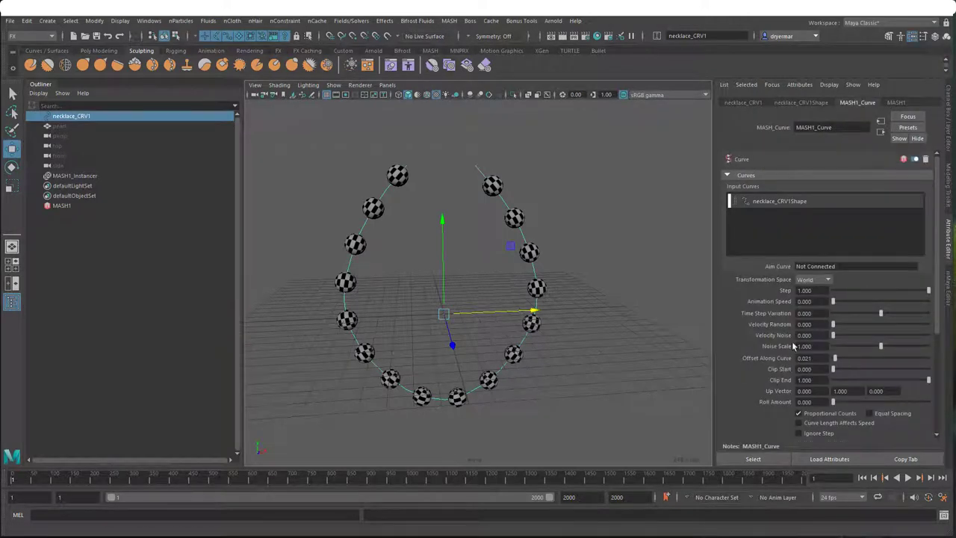
left_click_drag(882, 314, 876, 315)
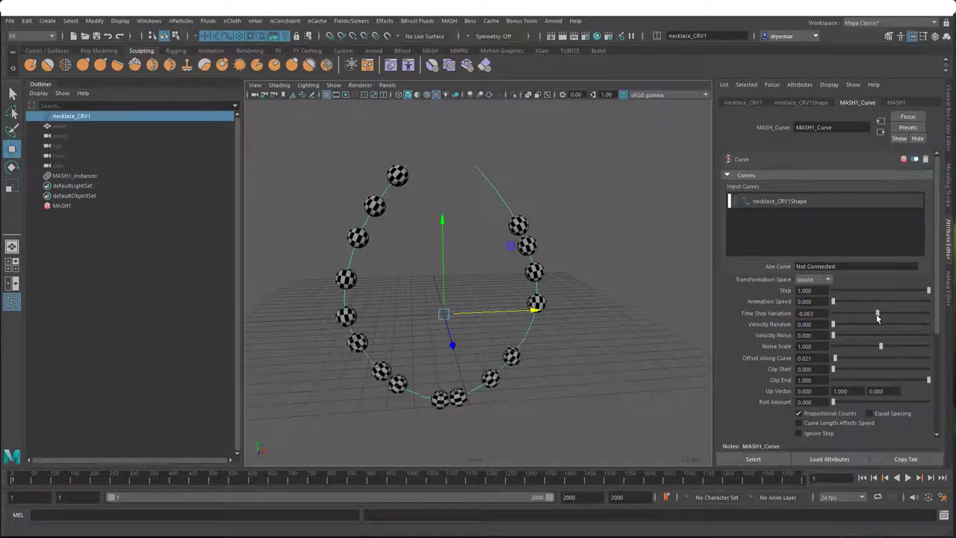
left_click(869, 413)
mouse_move(835, 373)
left_mouse_down()
mouse_move(899, 371)
mouse_move(834, 371)
left_mouse_up()
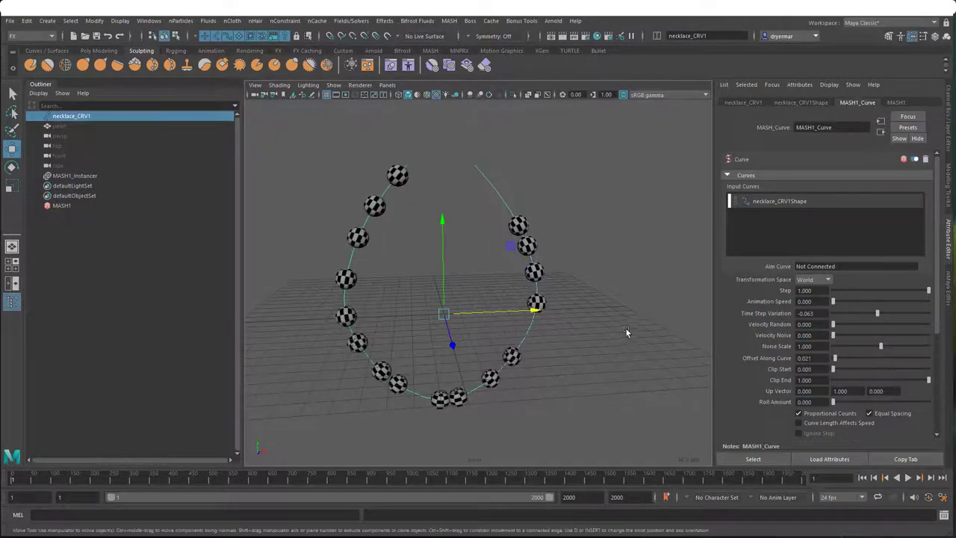
left_click_drag(574, 316, 387, 237, "alt")
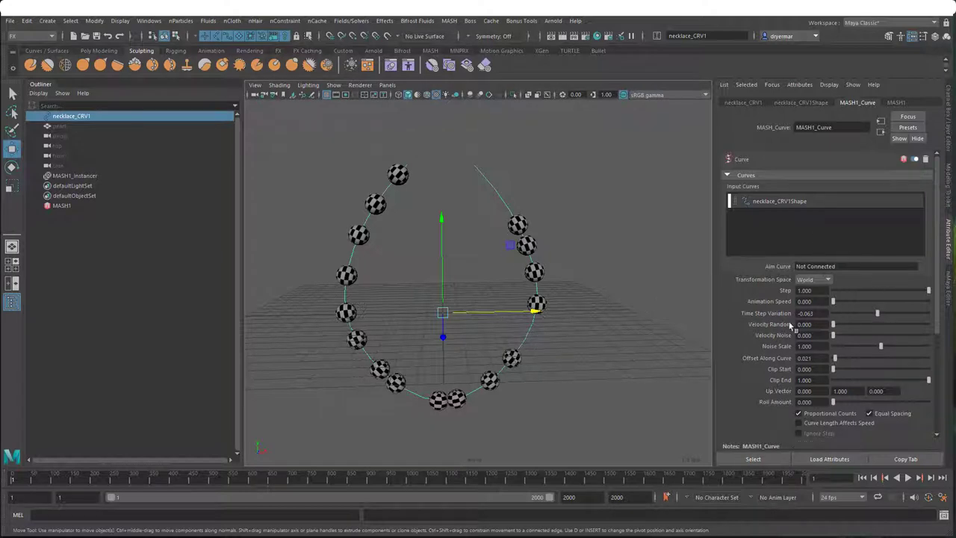
scroll(748, 378, "down", 4)
scroll(747, 368, "down", 2)
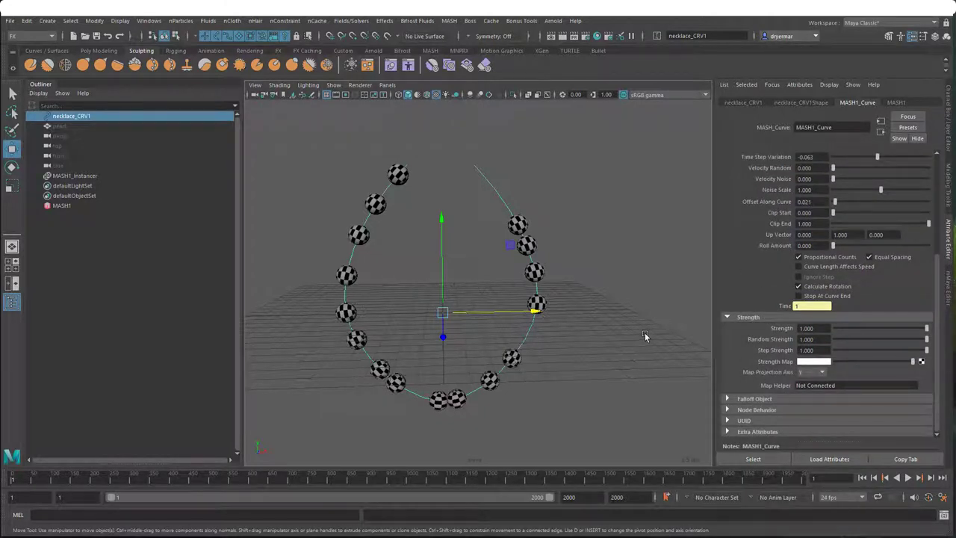
Step: Undo all changes back to the state before the MASH network was created, keeping only the original pearl and the necklace curve
left_click_drag(428, 292, 471, 284, "alt")
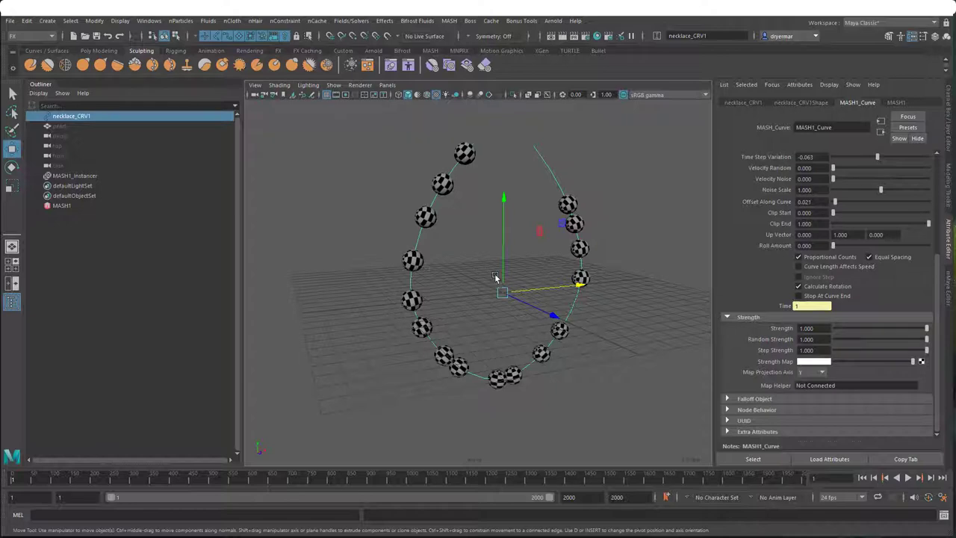
key("ctrl+z")
key("ctrl+z")
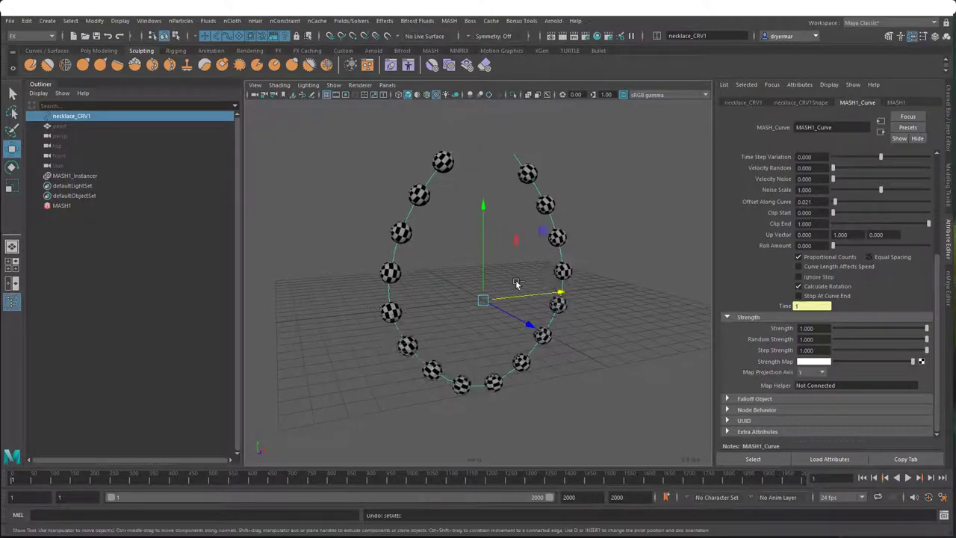
key("ctrl+z")
key("ctrl+z")
key("ctrl+z")
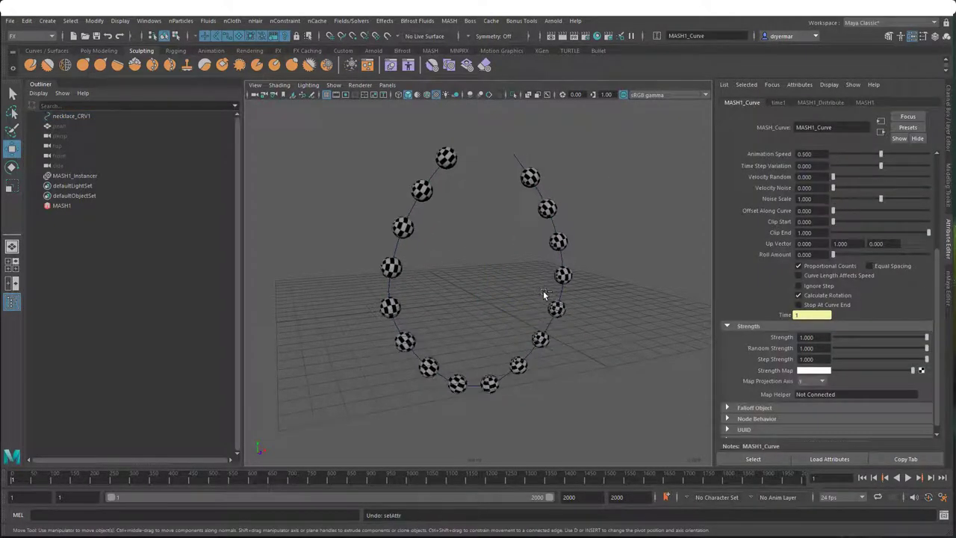
key("ctrl+z")
key("ctrl+z")
key("ctrl+z")
key("ctrl+z")
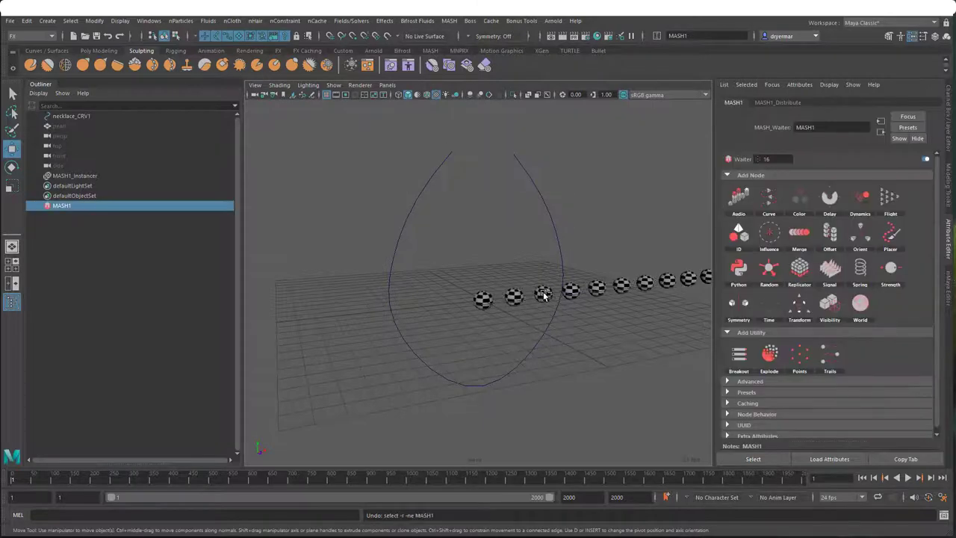
key("ctrl+z")
key("ctrl+z")
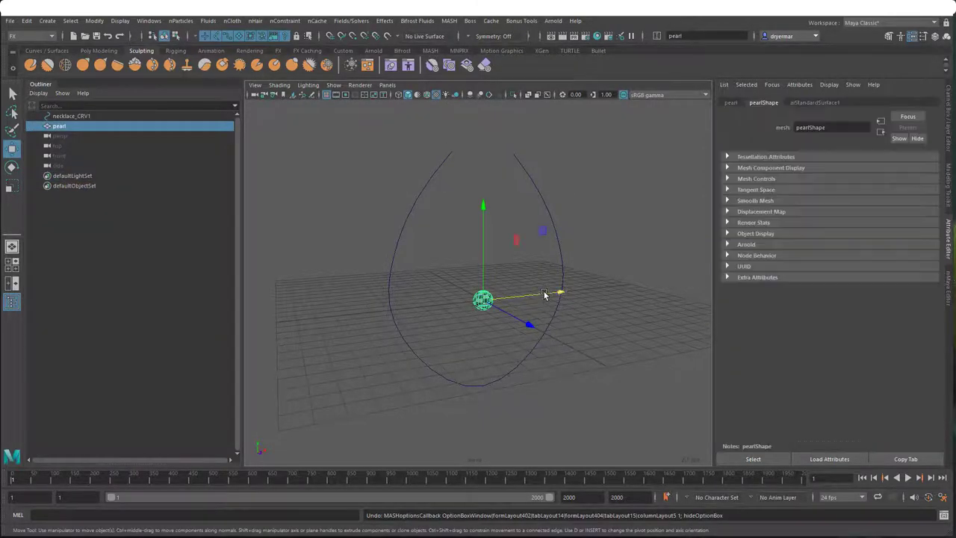
Step: Select necklace_CRV1 and open the options of the nHair command Make Selected Curves Dynamic
left_click_drag(502, 290, 457, 277, "alt")
left_click(455, 284)
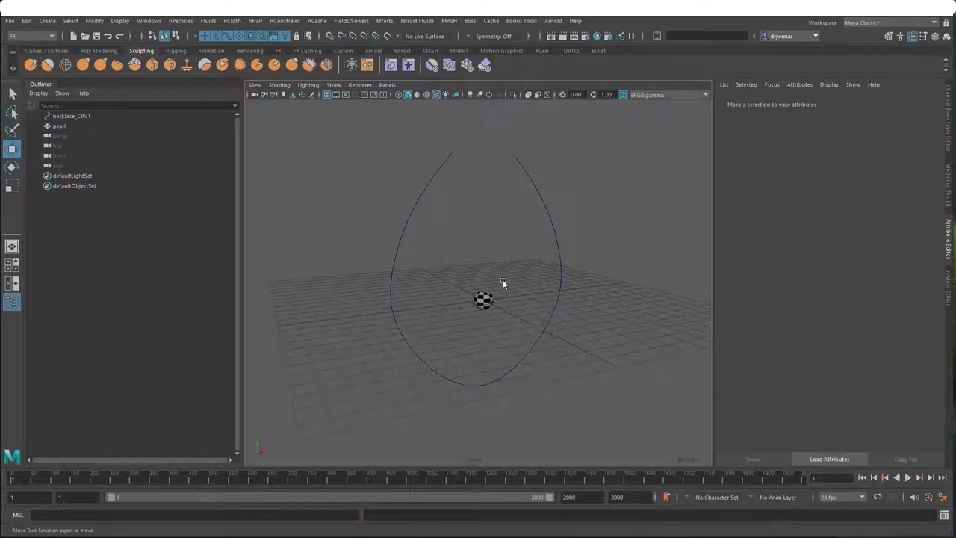
left_click(463, 266)
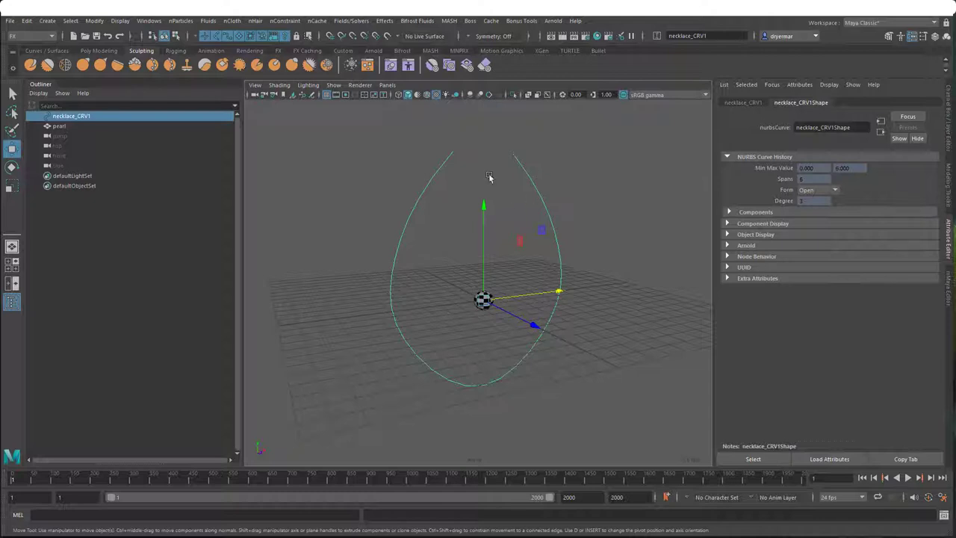
left_click_drag(516, 261, 455, 258, "alt")
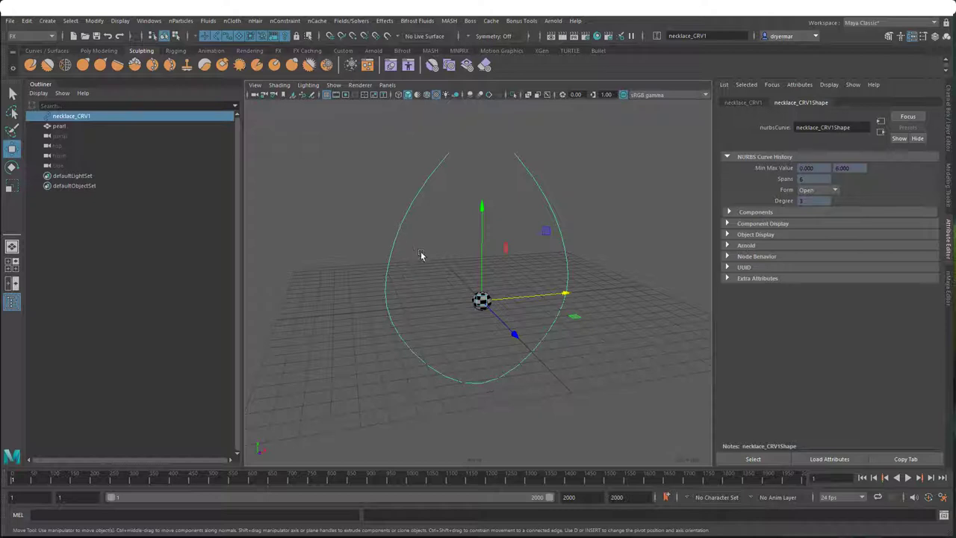
left_click(29, 36)
left_click(20, 38)
left_click(254, 21)
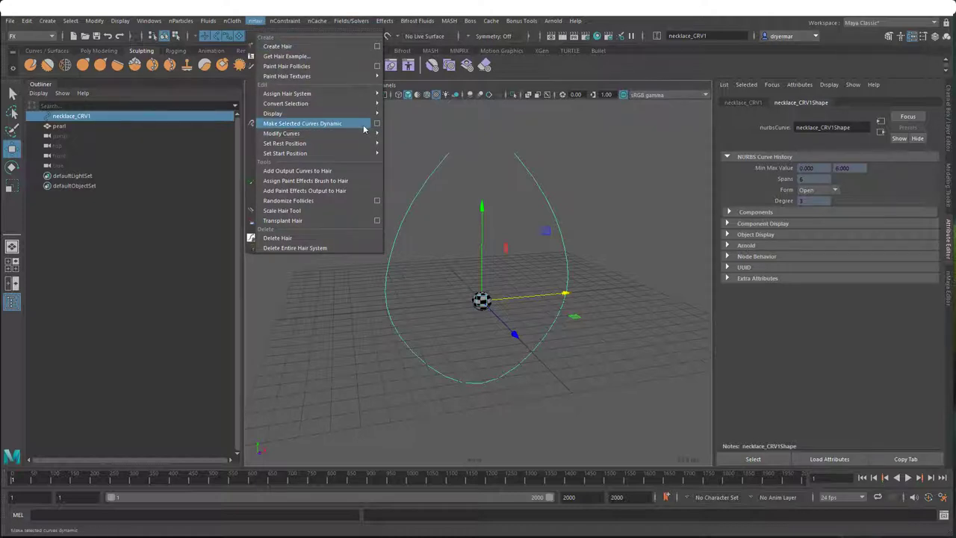
left_click(377, 123)
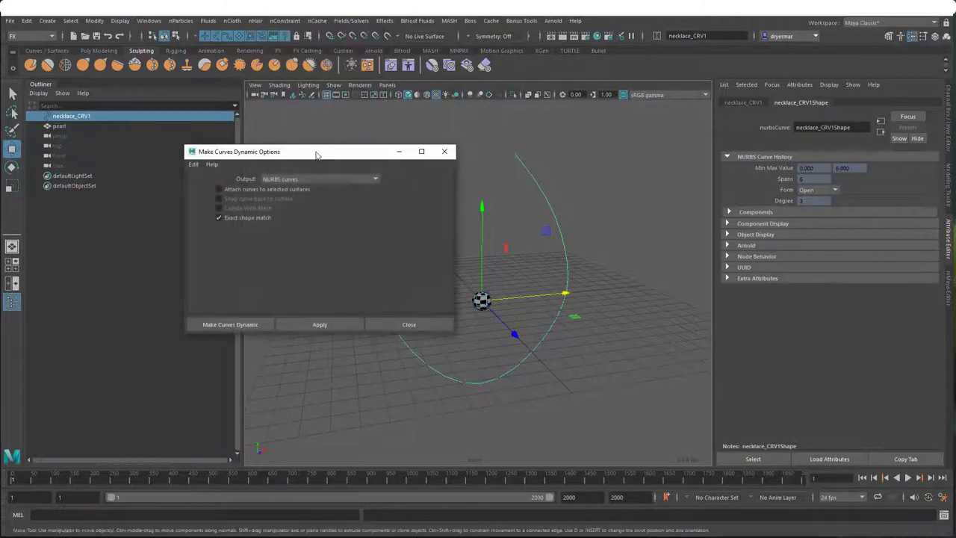
Step: Reset the options, keep NURBS curves as output with Exact shape match, and make the necklace curve dynamic
left_click_drag(315, 154, 496, 111)
left_click(374, 121)
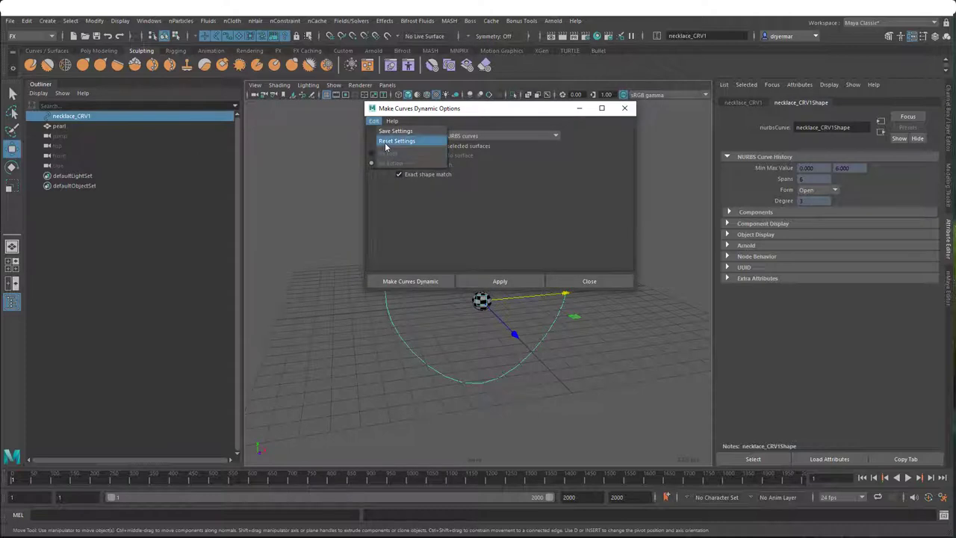
left_click(386, 145)
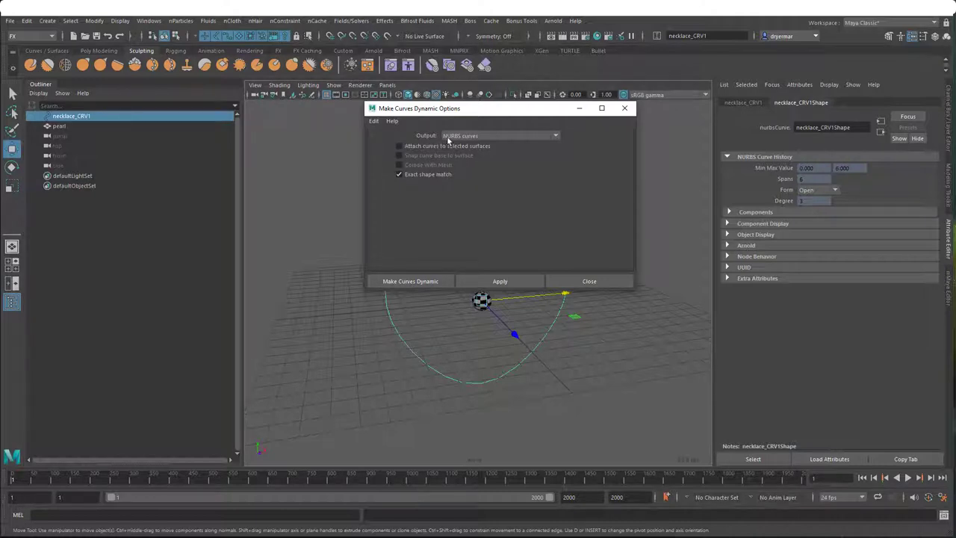
left_click(448, 138)
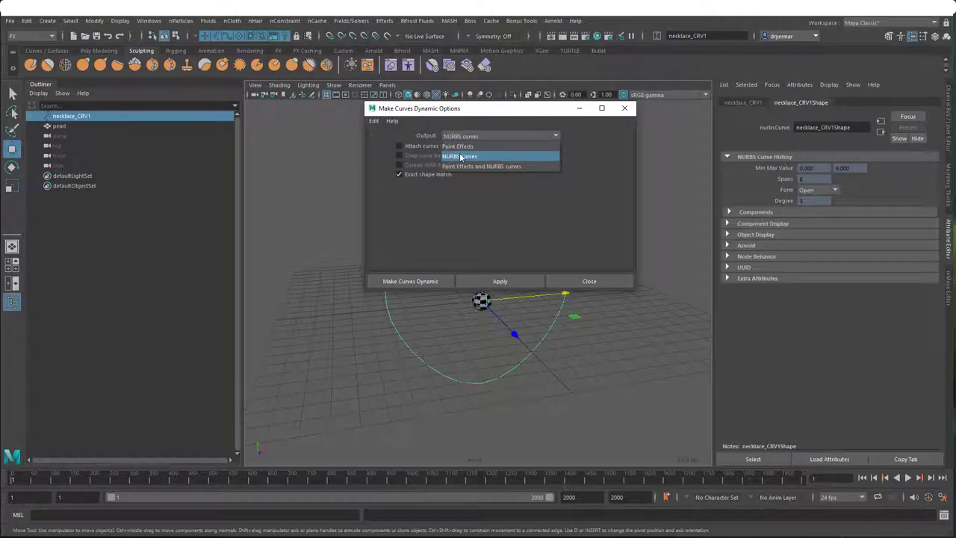
left_click(460, 157)
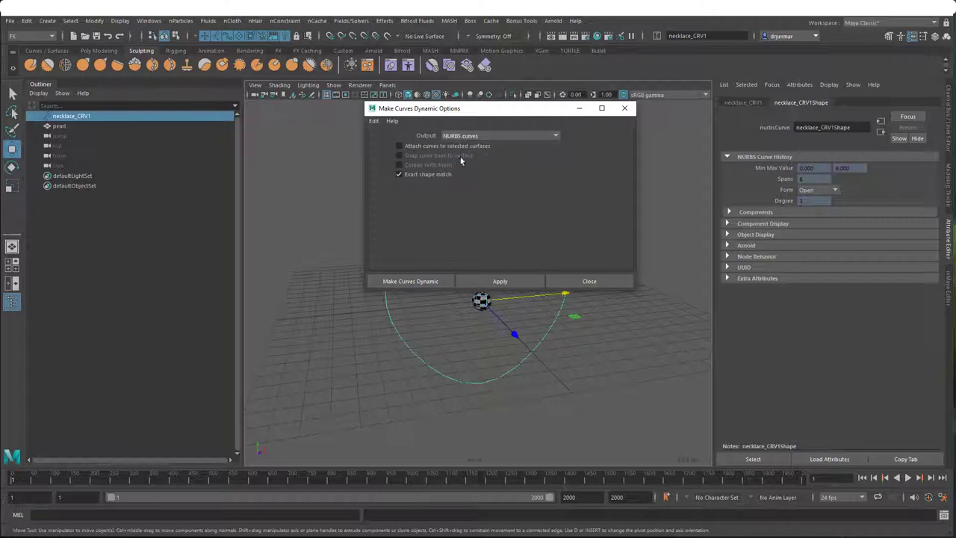
left_click_drag(409, 109, 354, 68)
left_click(363, 239)
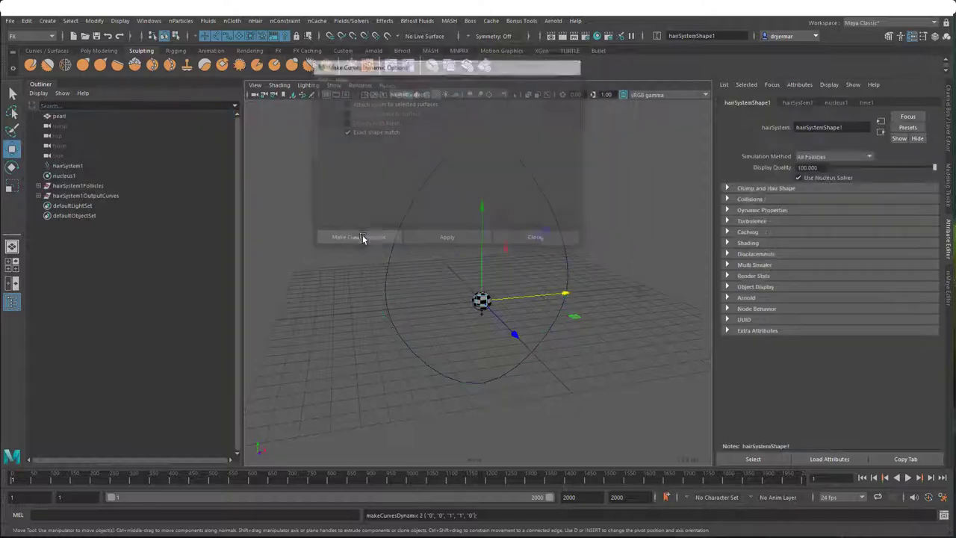
Step: Play the simulation to check how the dynamic necklace curve swings, then stop playback
mouse_move(462, 260)
left_mouse_down("alt")
mouse_move(449, 224)
mouse_move(469, 249)
left_mouse_up("alt")
left_click(909, 479)
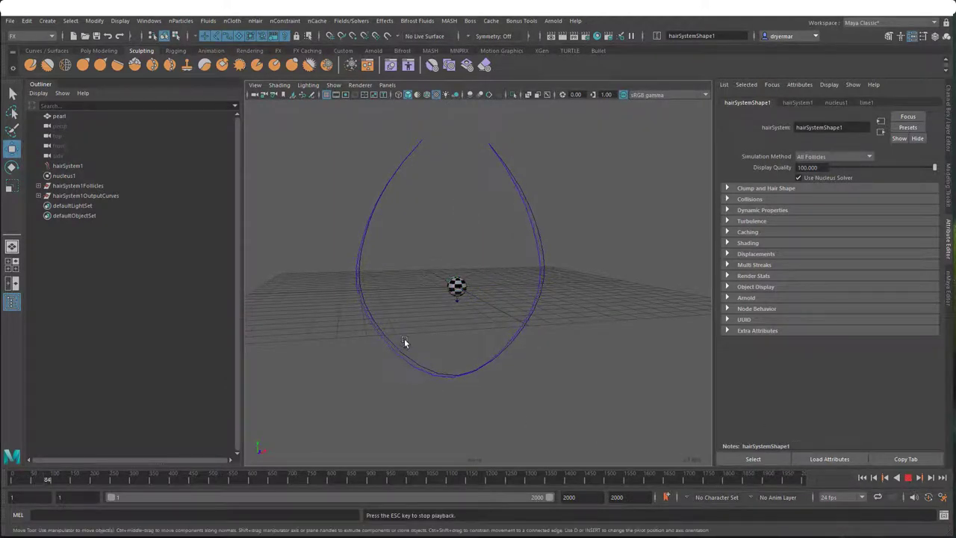
left_click(908, 479)
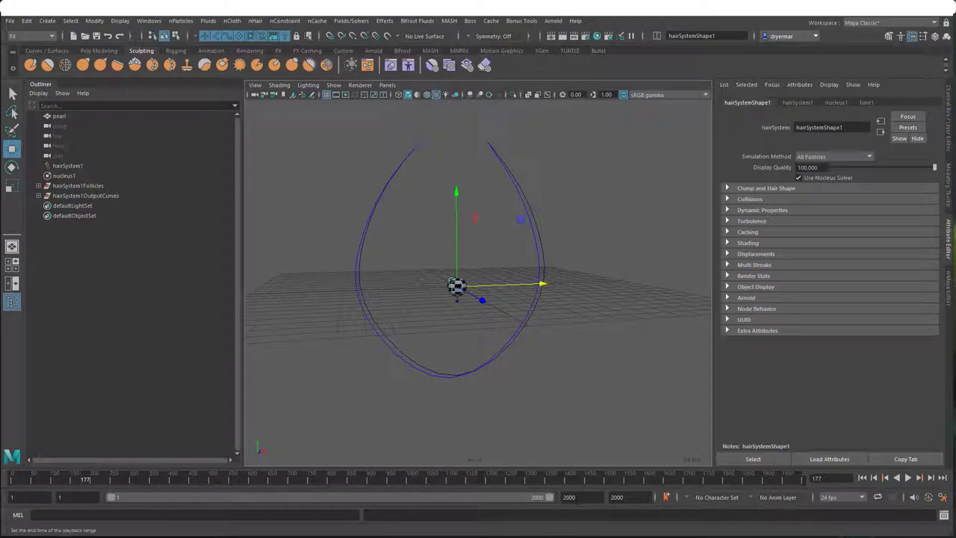
Step: Set the end of the playback range and of the animation to frame 5000
left_click(561, 498)
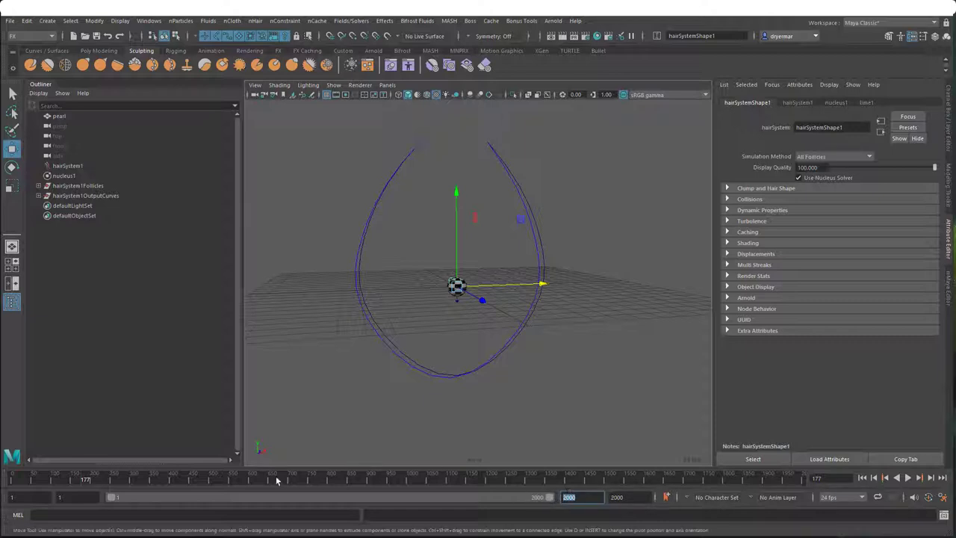
left_click(575, 497)
double_click(569, 497)
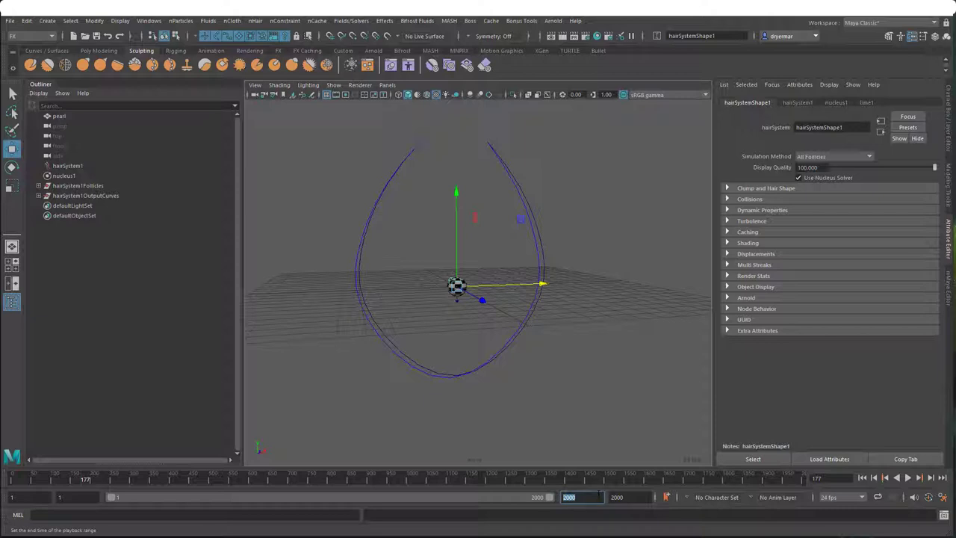
key("Return")
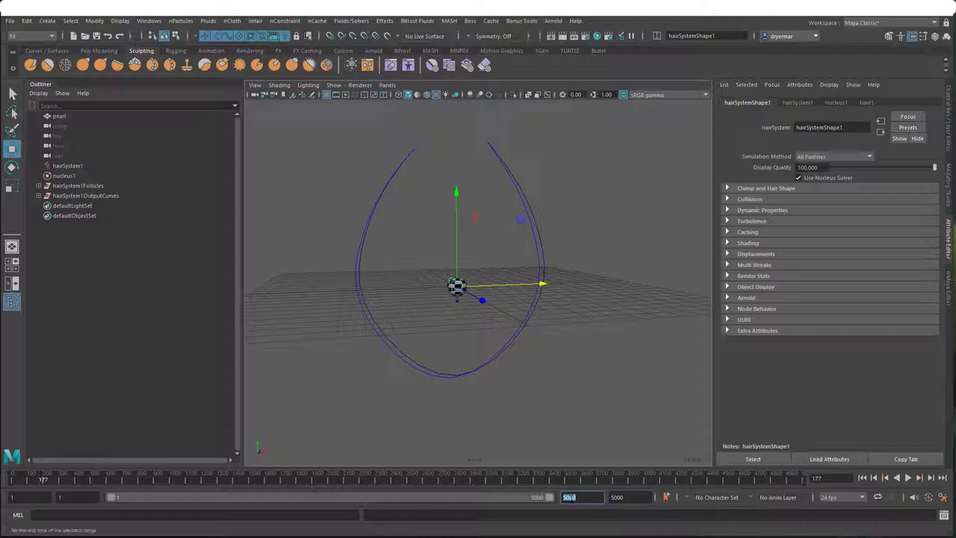
key("Tab")
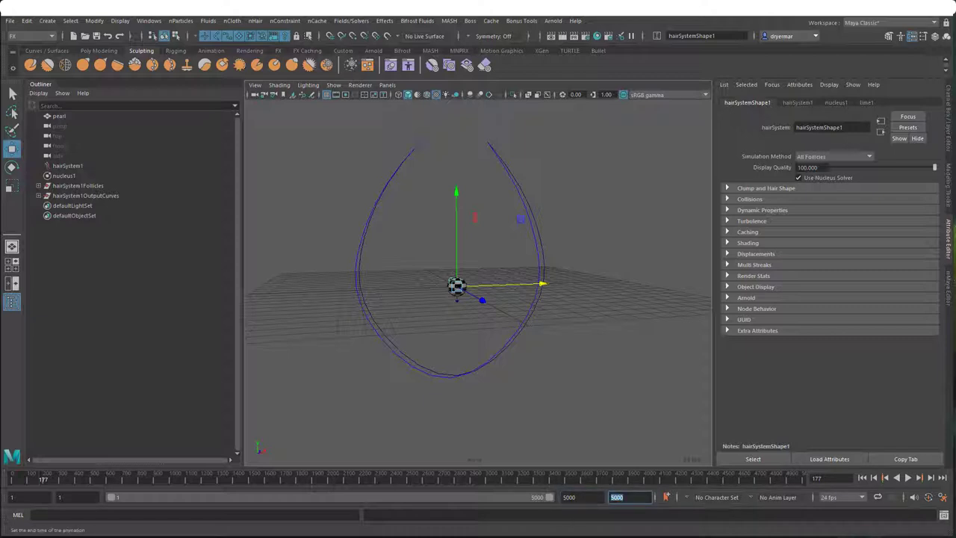
key("shift+Tab")
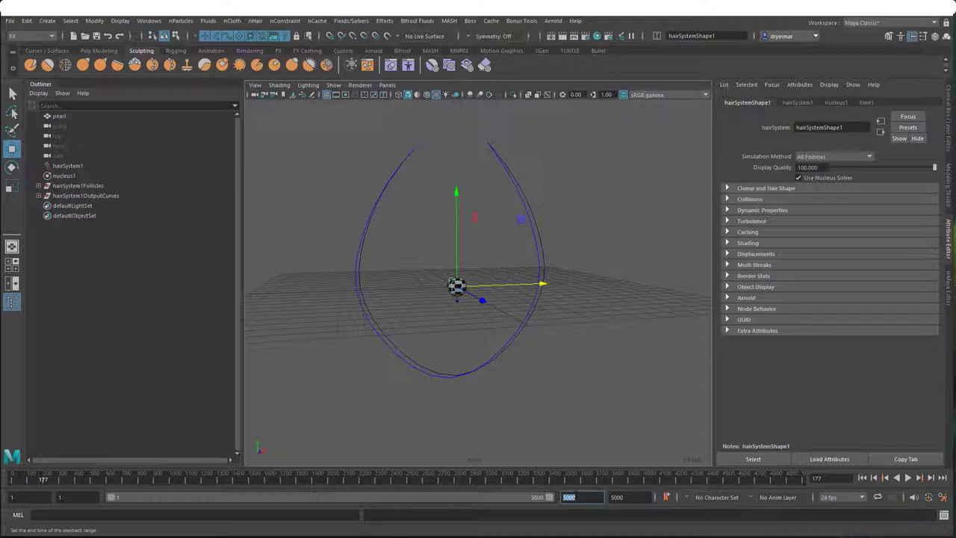
key("Tab")
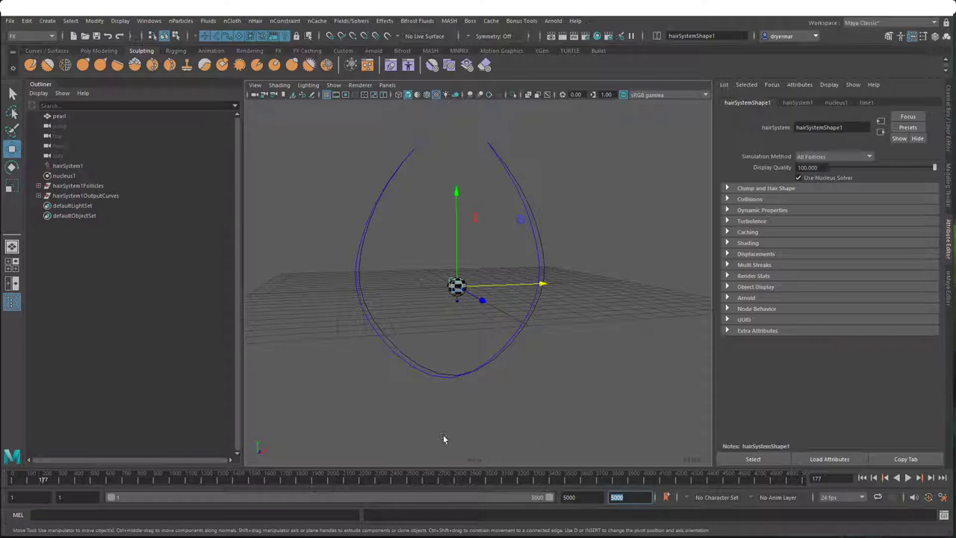
Step: Set the timeline's playback speed to Play Every Frame, Max Real-time
right_click(549, 477)
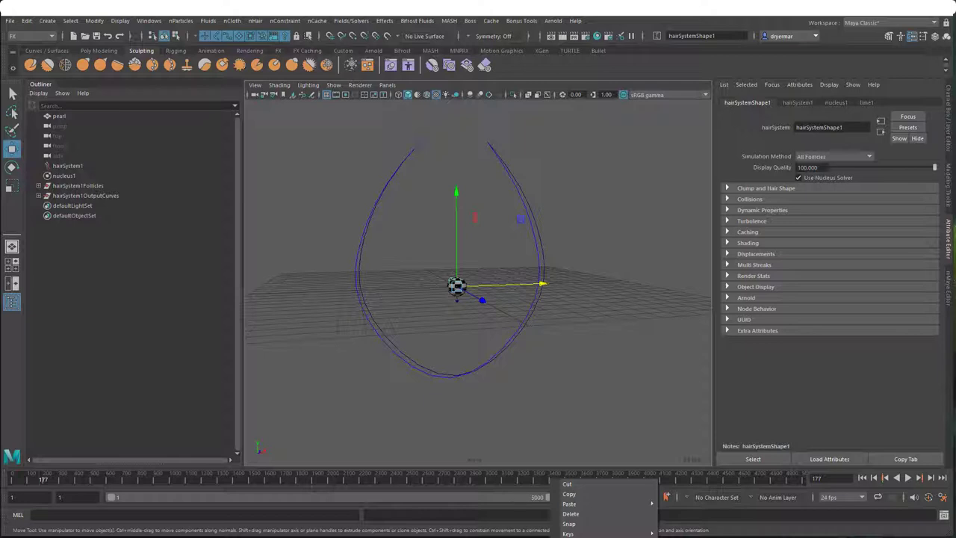
left_click(470, 400)
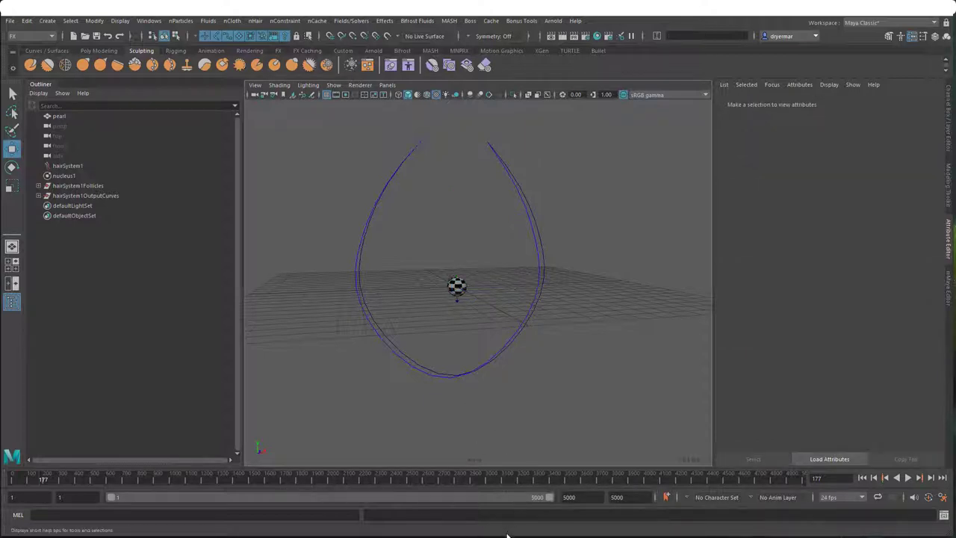
left_click_drag(509, 533, 516, 309)
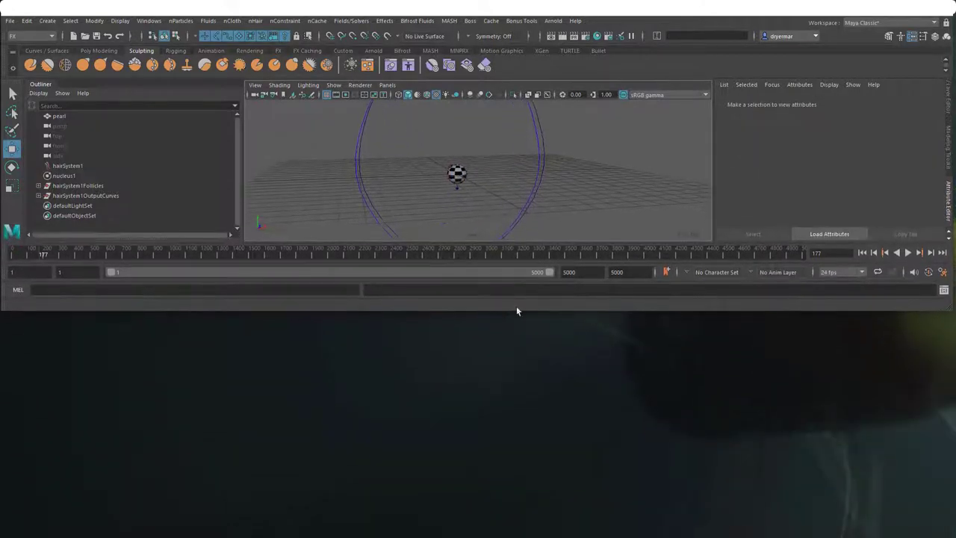
right_click(561, 255)
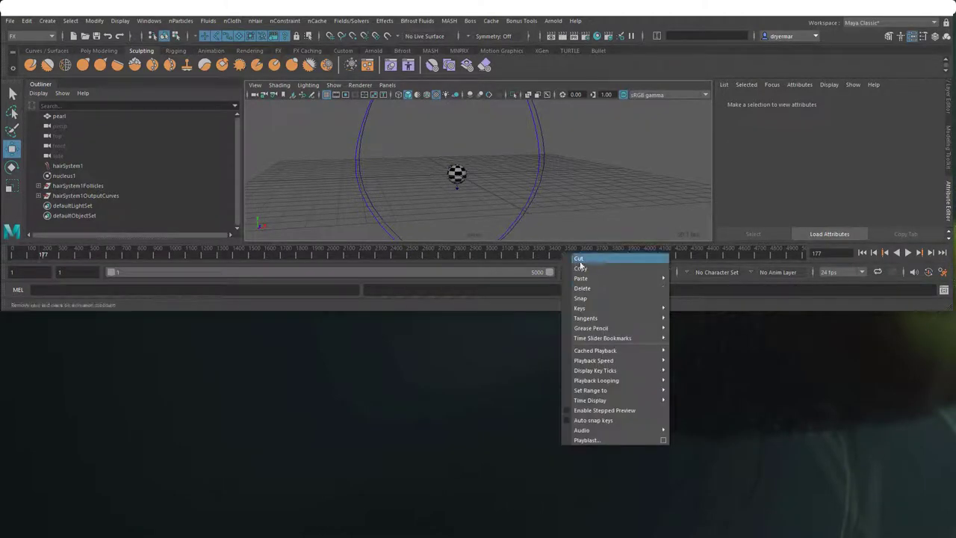
mouse_move(607, 362)
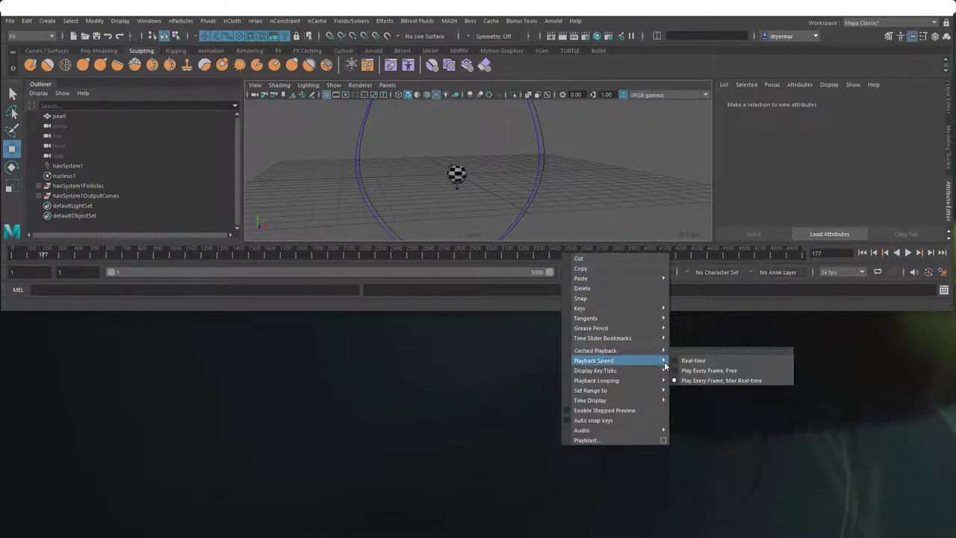
left_click(724, 381)
left_click_drag(555, 311, 578, 535)
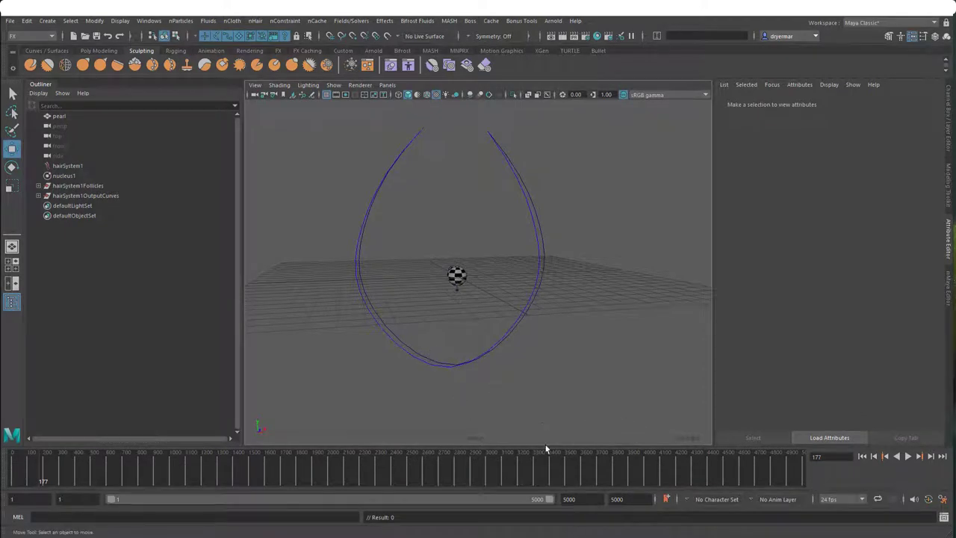
left_click_drag(546, 472, 540, 464)
Step: Replay the simulation from the first frame, stop it, and compare the original necklace curve with the moving one
left_click(863, 479)
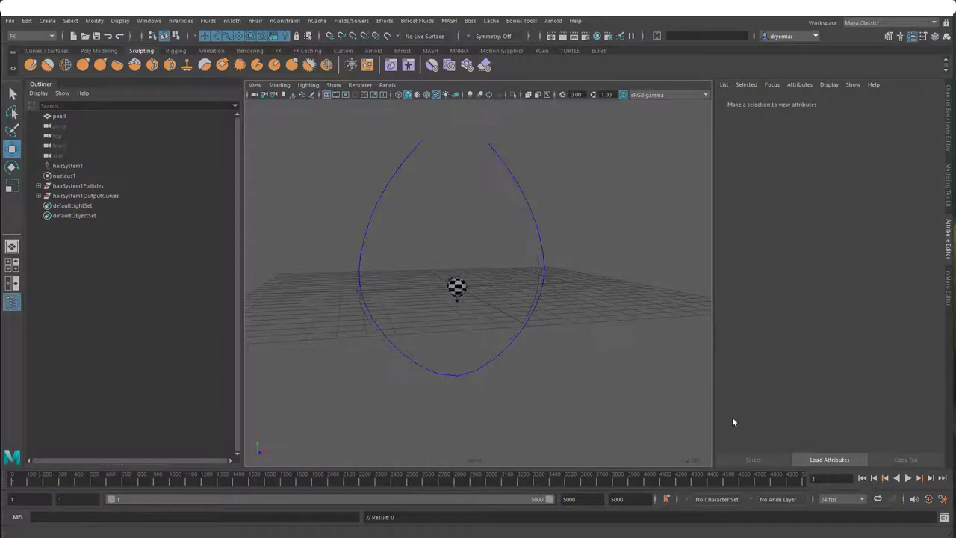
left_click(906, 480)
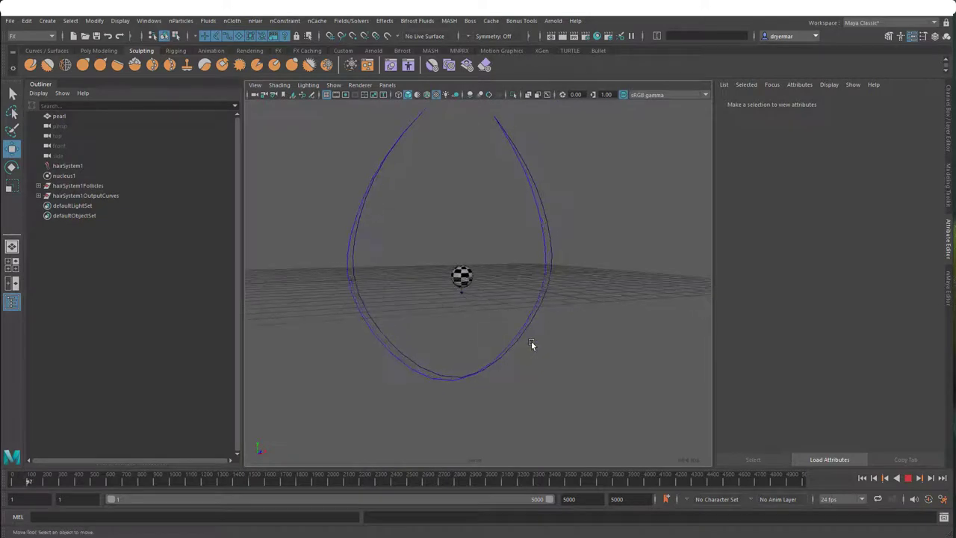
left_click(910, 481)
left_click_drag(600, 366, 593, 357, "alt")
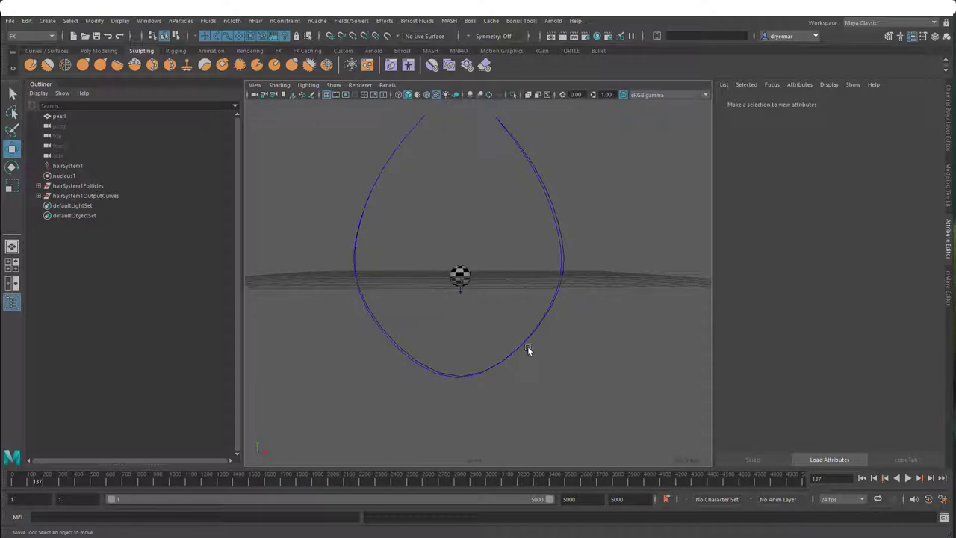
left_click(393, 343)
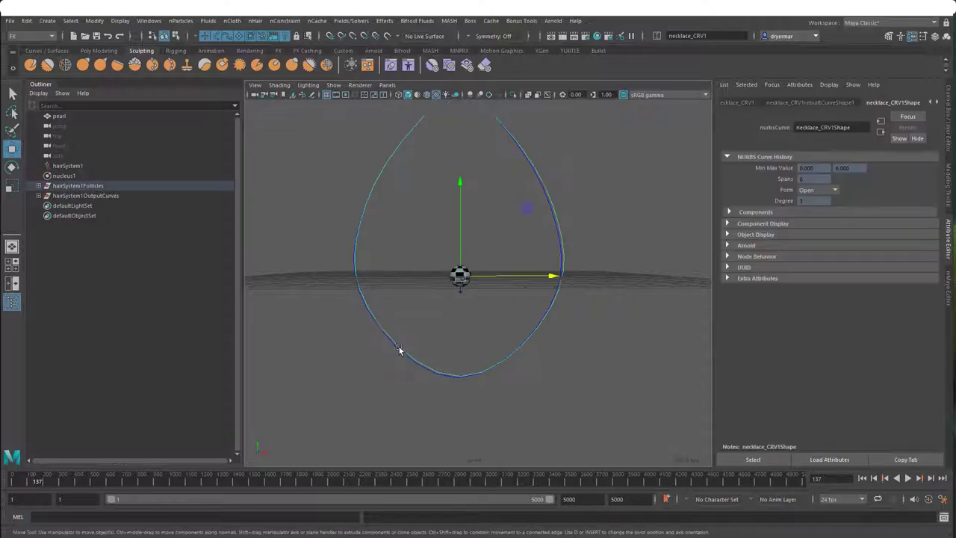
left_click(400, 354)
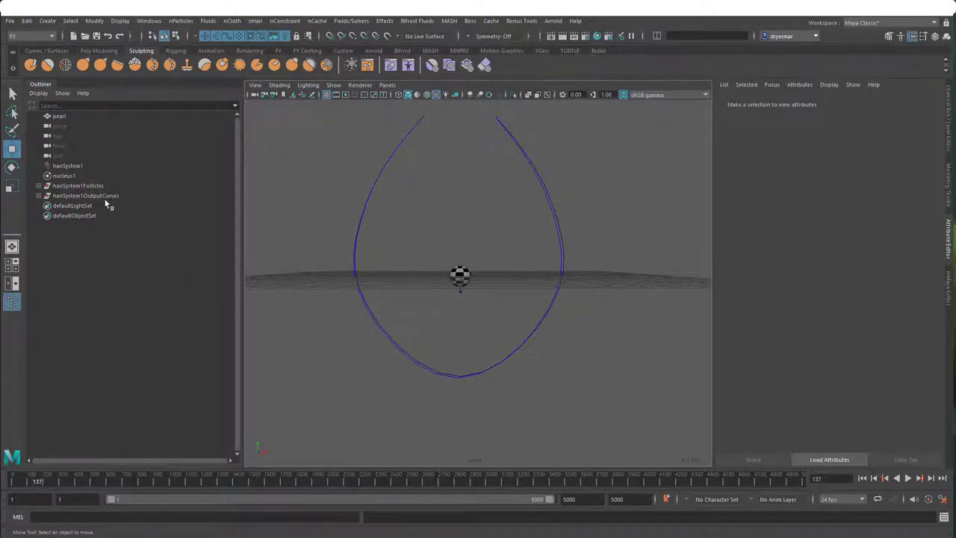
Step: Select nucleus1 and examine its gravity, wind, ground plane and solver attributes
left_click(64, 176)
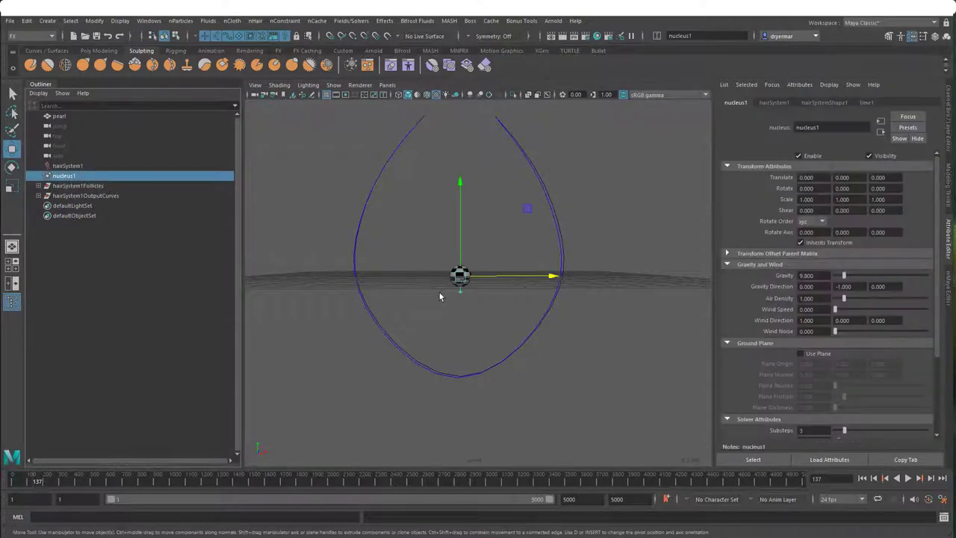
left_click_drag(429, 278, 463, 314, "alt")
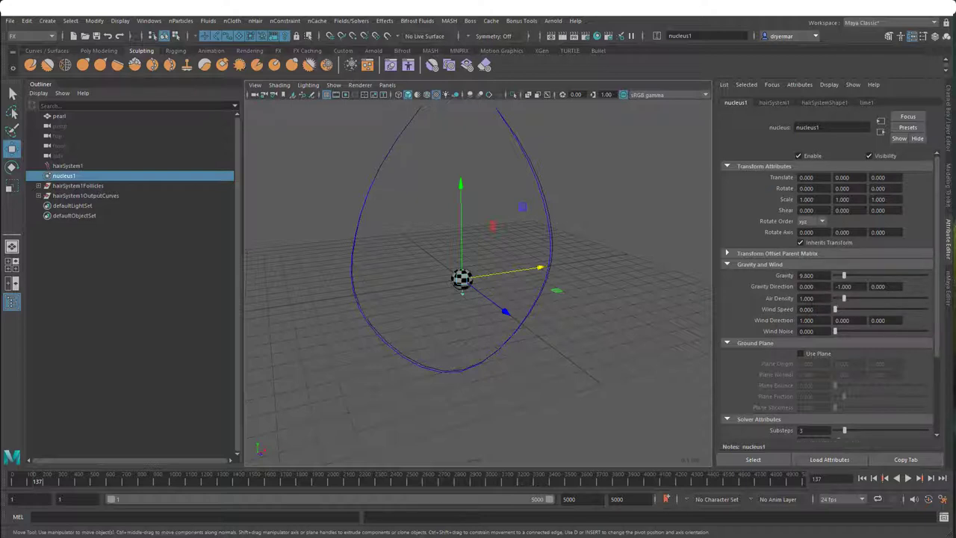
scroll(784, 364, "down", 3)
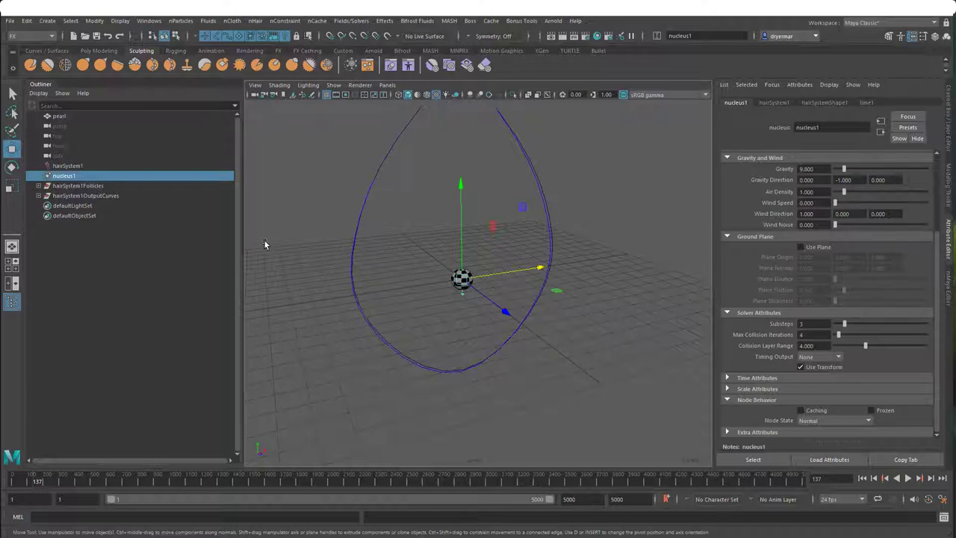
Step: Expand hairSystem1Follicles and hairSystem1OutputCurves and inspect follicle1, necklace_CRV1 and the output curve curve1
left_click(38, 185)
left_click(65, 188)
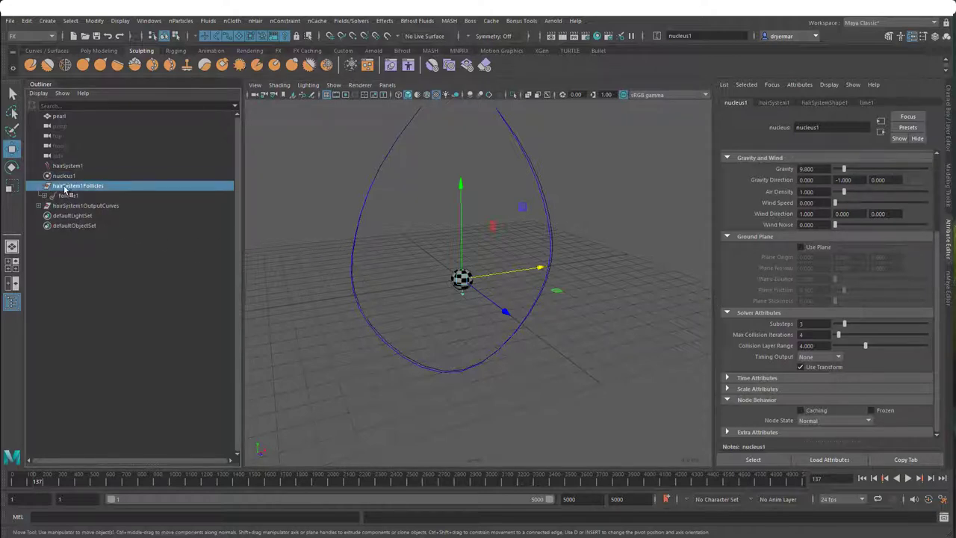
left_click(53, 196)
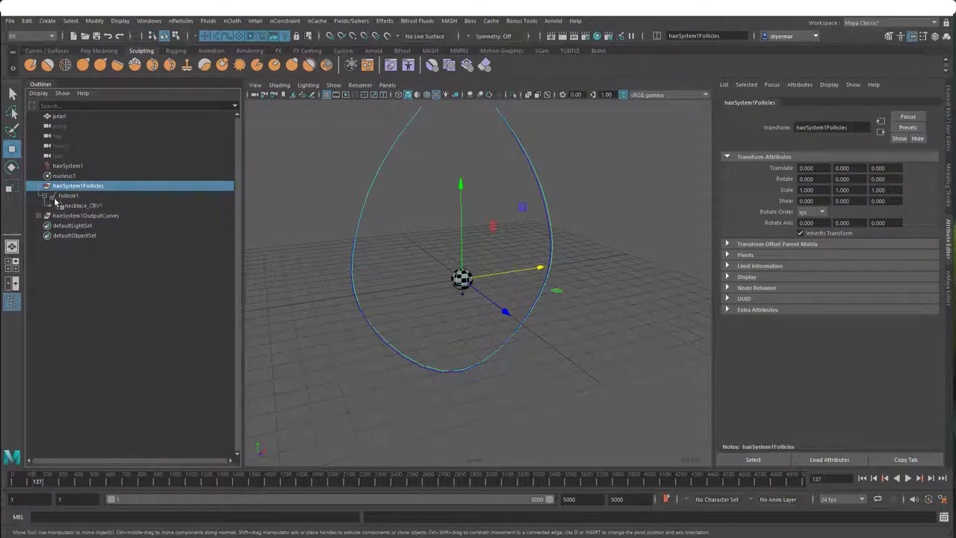
left_click_drag(279, 241, 377, 295, "alt")
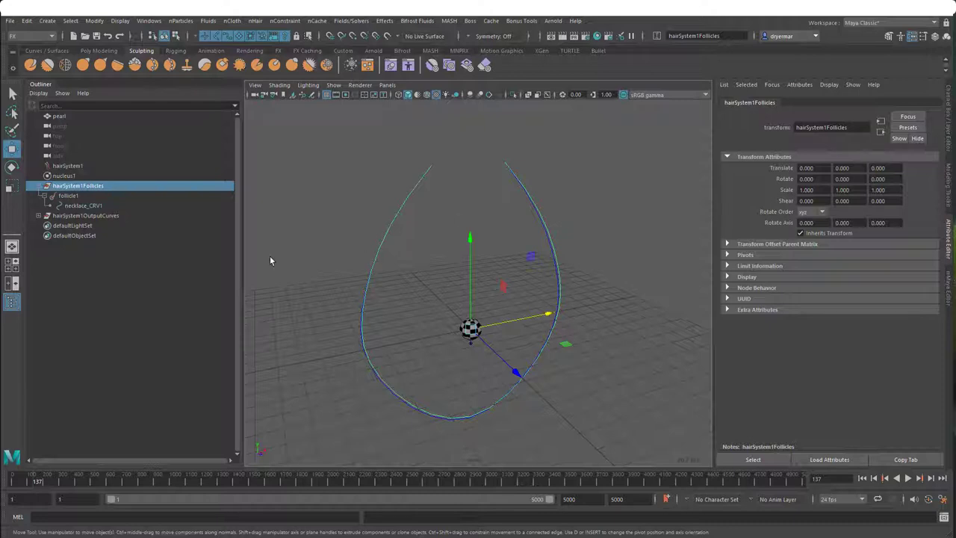
left_click(66, 195)
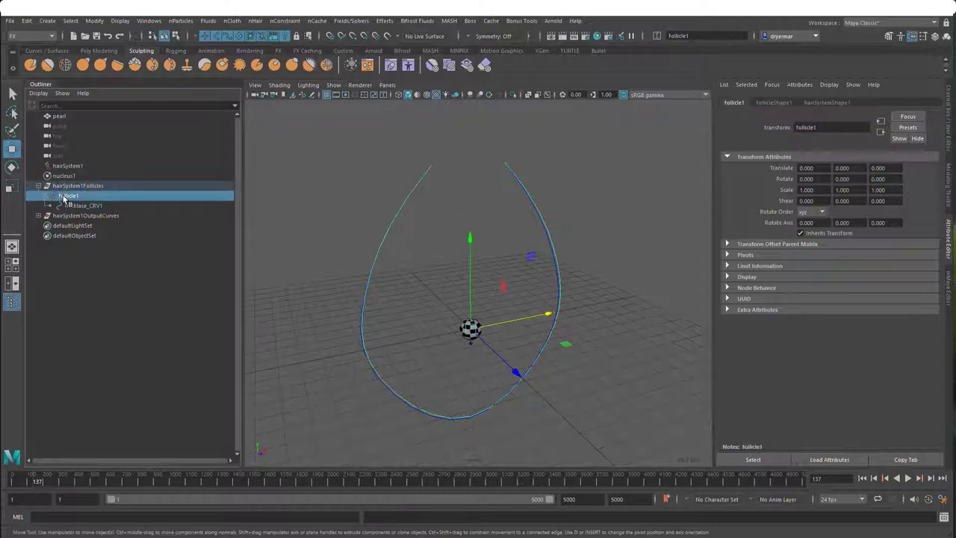
left_click(78, 207)
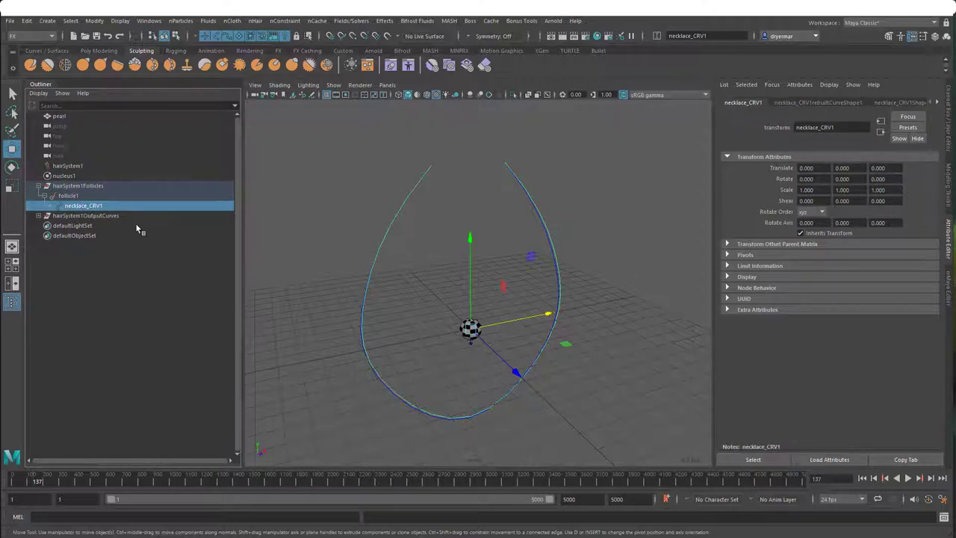
left_click(38, 216)
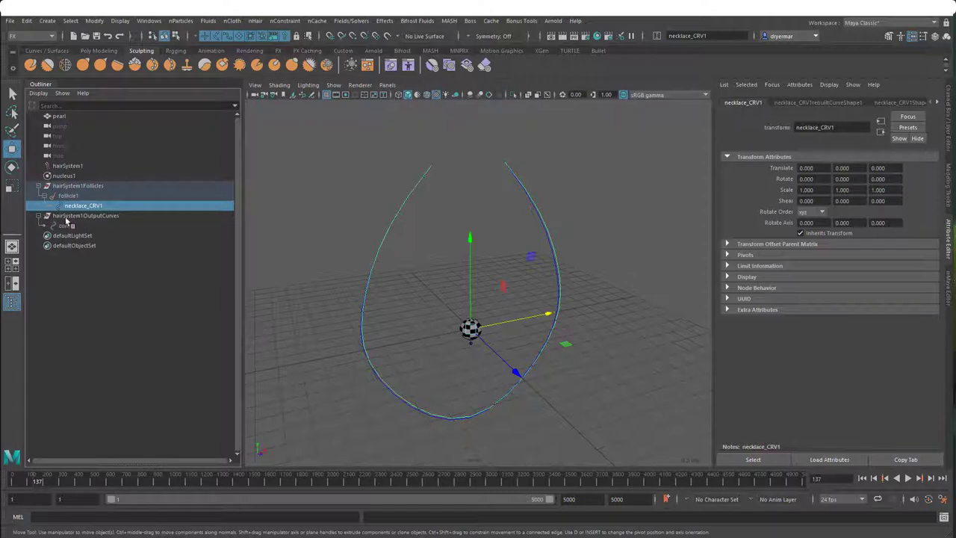
left_click(65, 225)
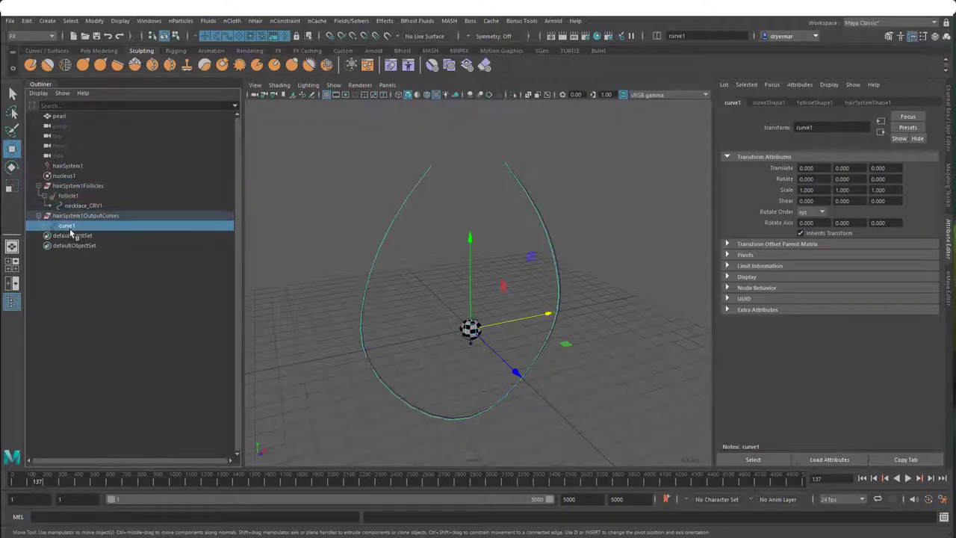
Step: Replay the simulation from the first frame with curve1 selected to see how the output curve moves, and stop playback
left_click(862, 478)
left_click(908, 478)
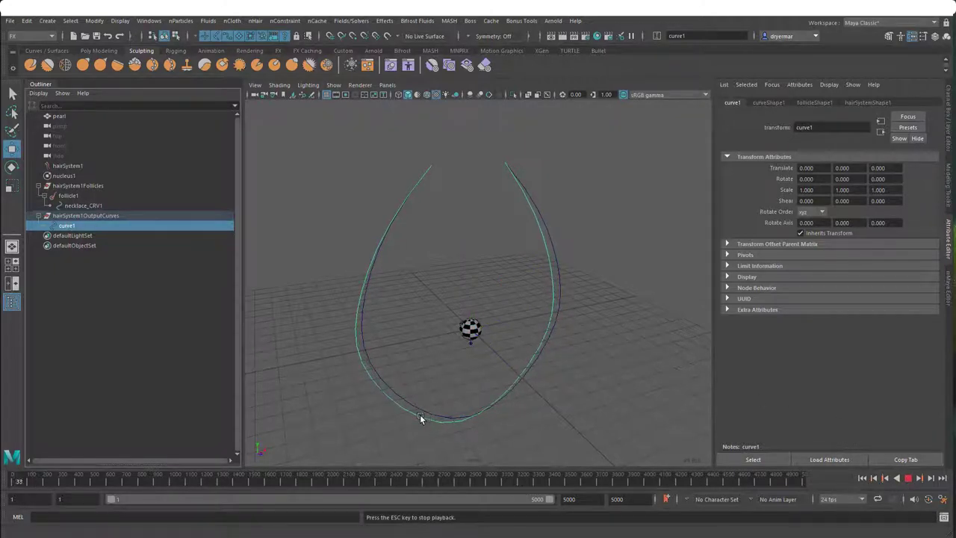
left_click(907, 478)
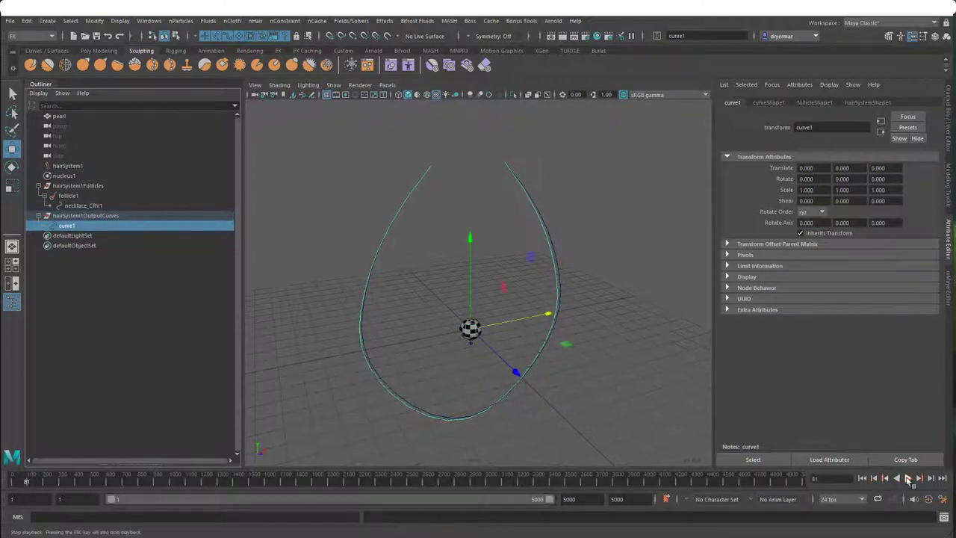
Step: Review the Gravity attribute of nucleus1, and reselect curve1 to view the output curve up close
left_click(469, 347)
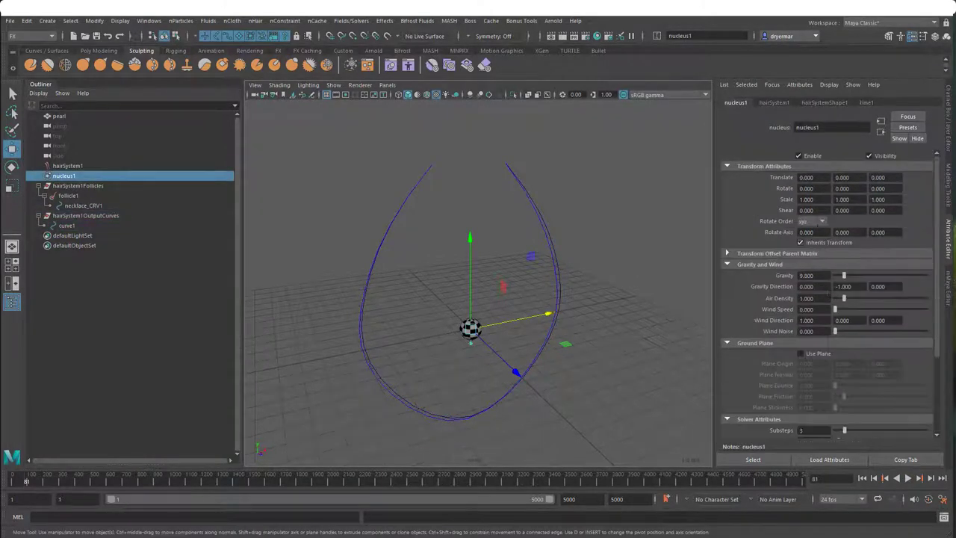
left_click(807, 275)
left_click(69, 226)
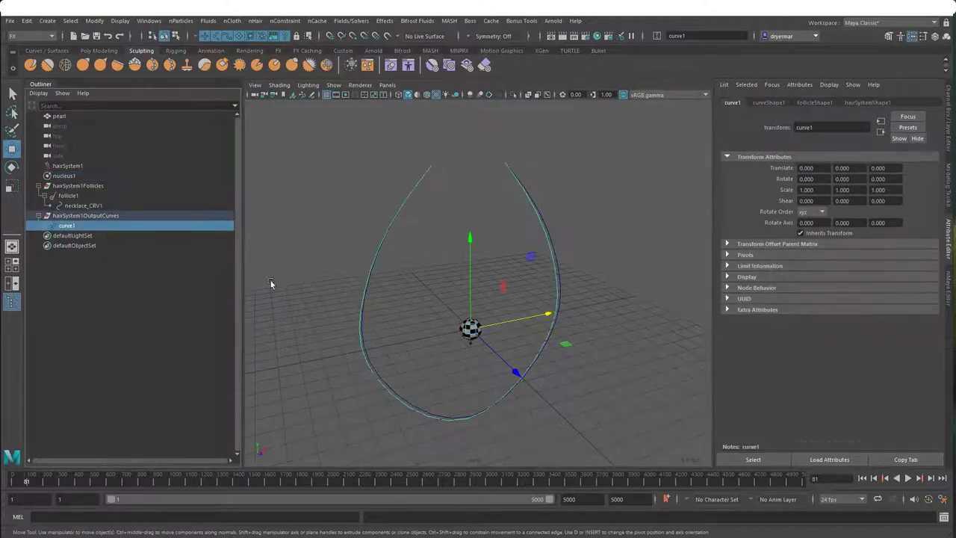
left_click_drag(294, 277, 530, 335, "alt")
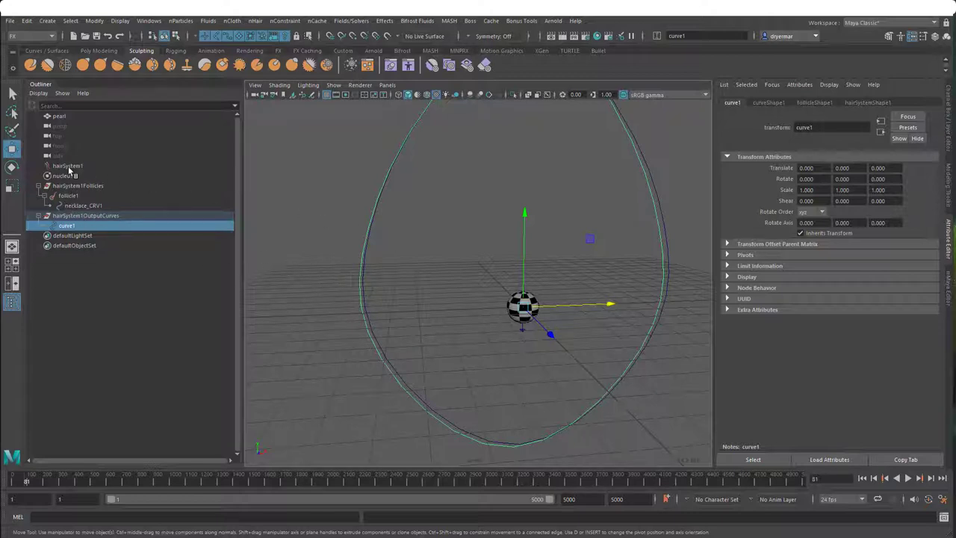
Step: Select hairSystem1 and examine the attribute sections of hairSystemShape1
left_click(69, 167)
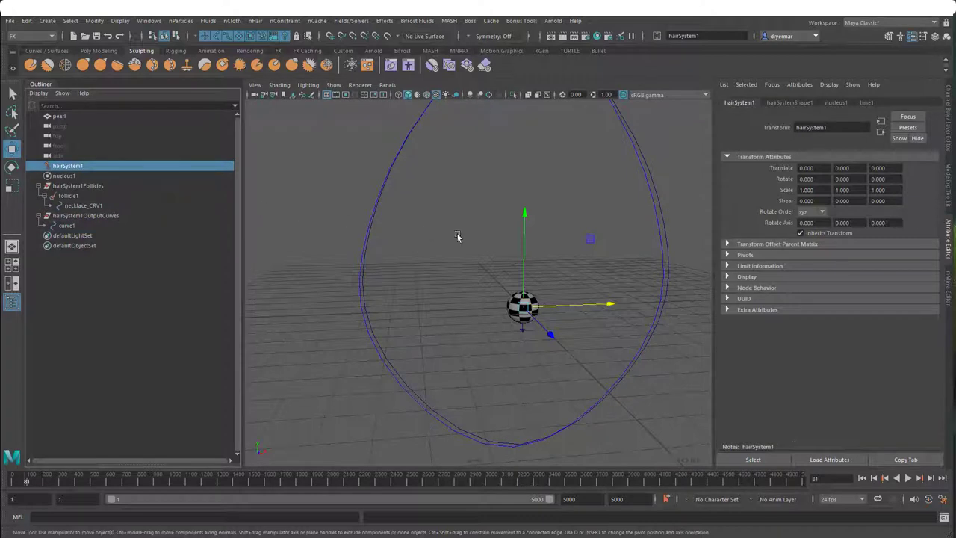
left_click_drag(514, 249, 629, 187, "alt")
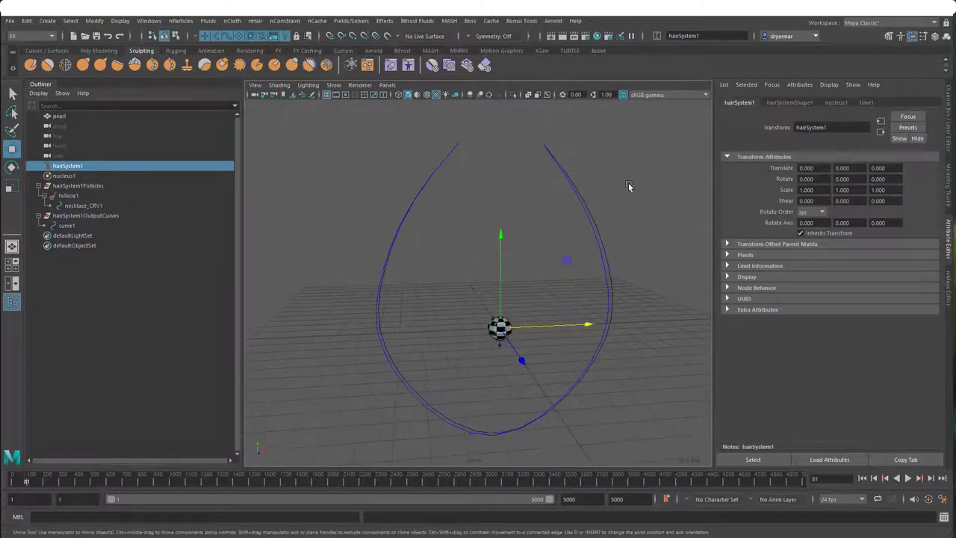
left_click(794, 103)
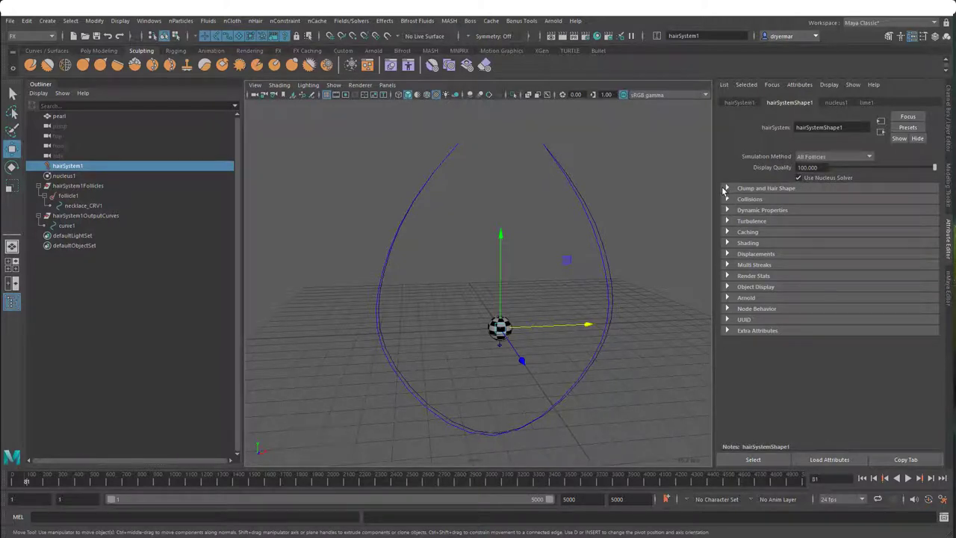
left_click_drag(635, 189, 535, 152, "alt")
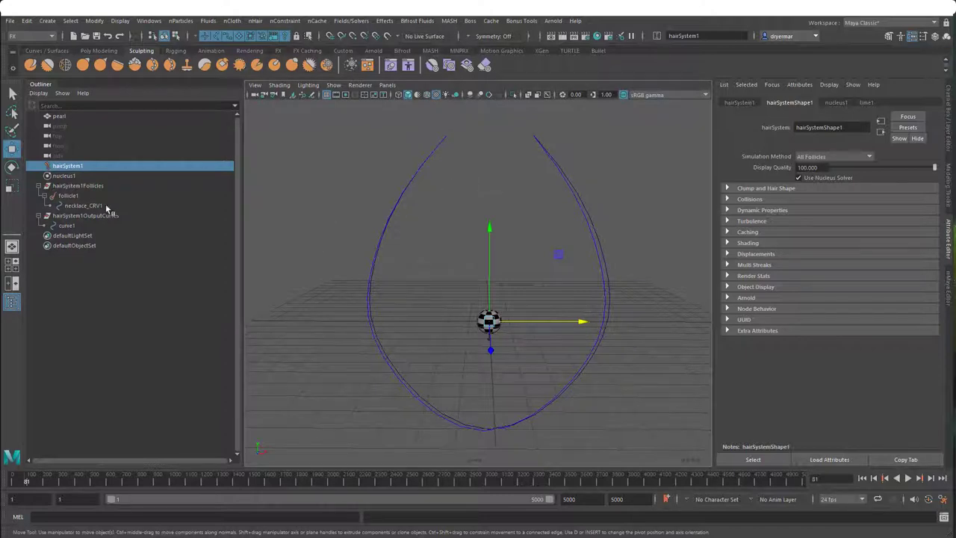
Step: Set the Point Lock of follicle1 to Base and play the simulation from the first frame
left_click(79, 196)
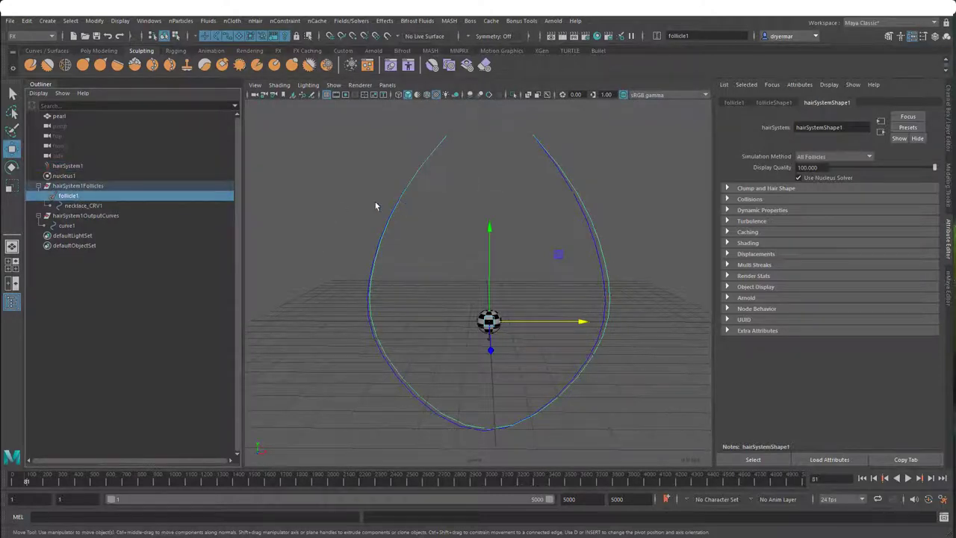
left_click(774, 103)
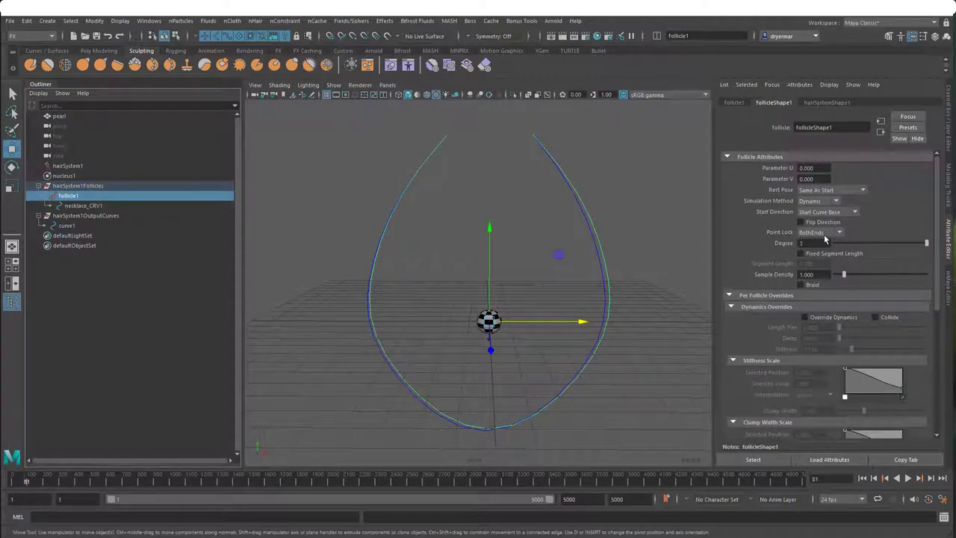
left_click(822, 234)
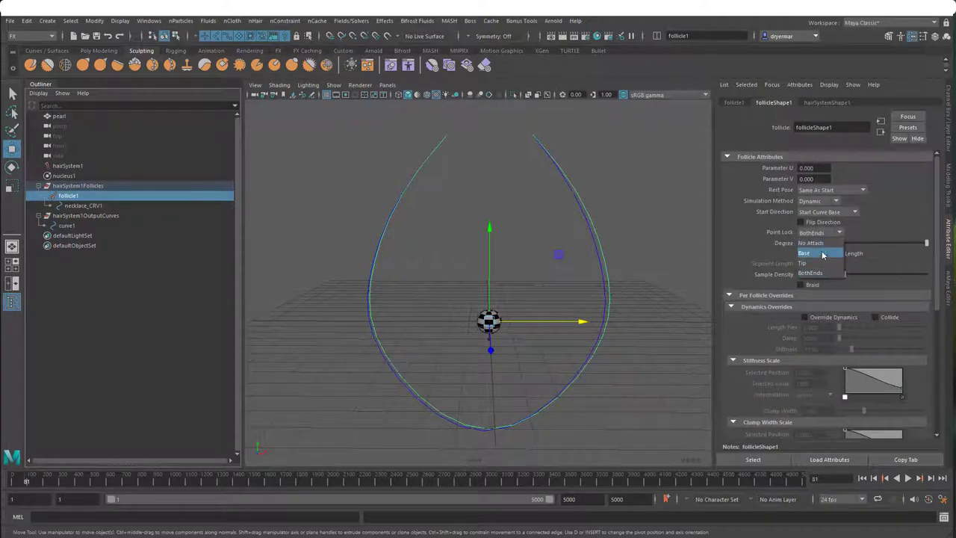
left_click(811, 254)
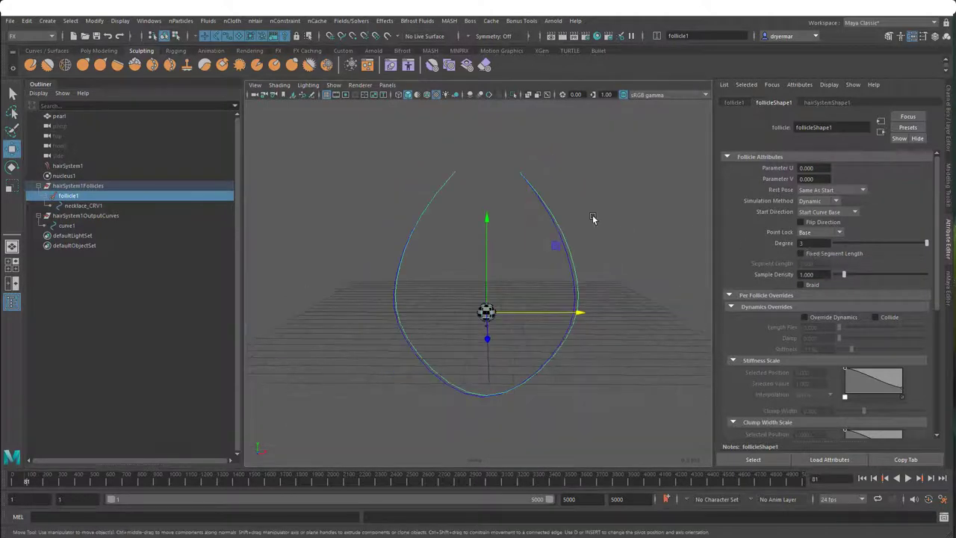
left_click(862, 479)
left_click(908, 479)
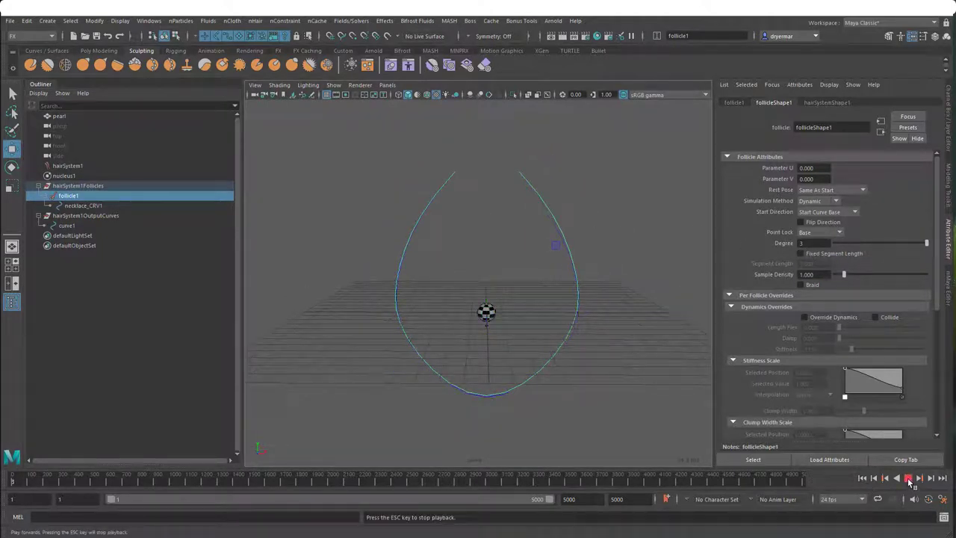
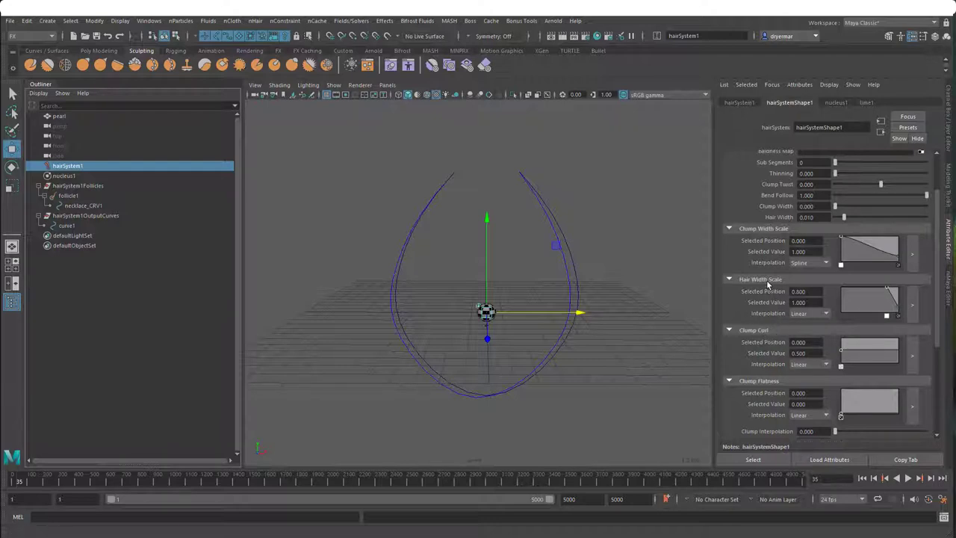
Step: Collapse the Clump and Hair Shape section of hairSystemShape1 and examine its Collisions attributes
scroll(773, 230, "up", 2)
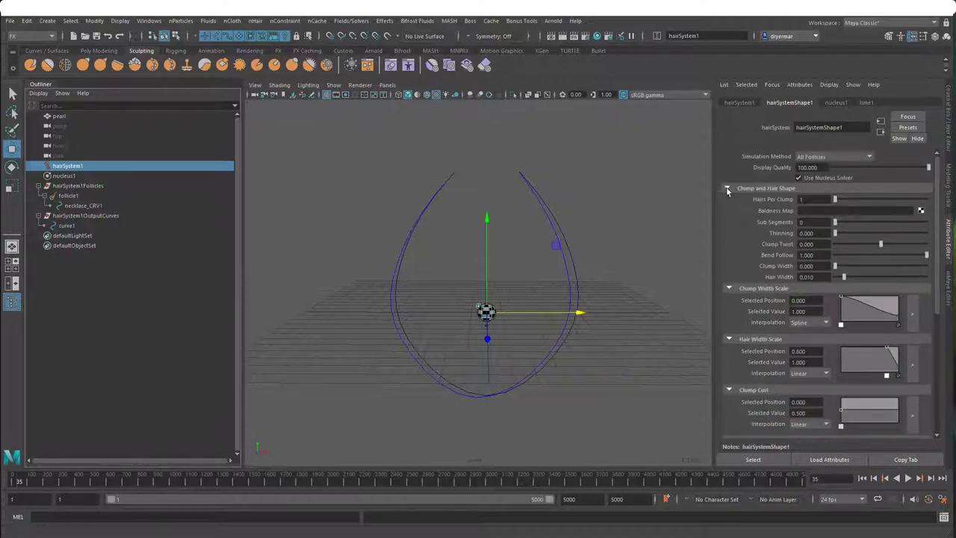
left_click(727, 189)
left_click(727, 199)
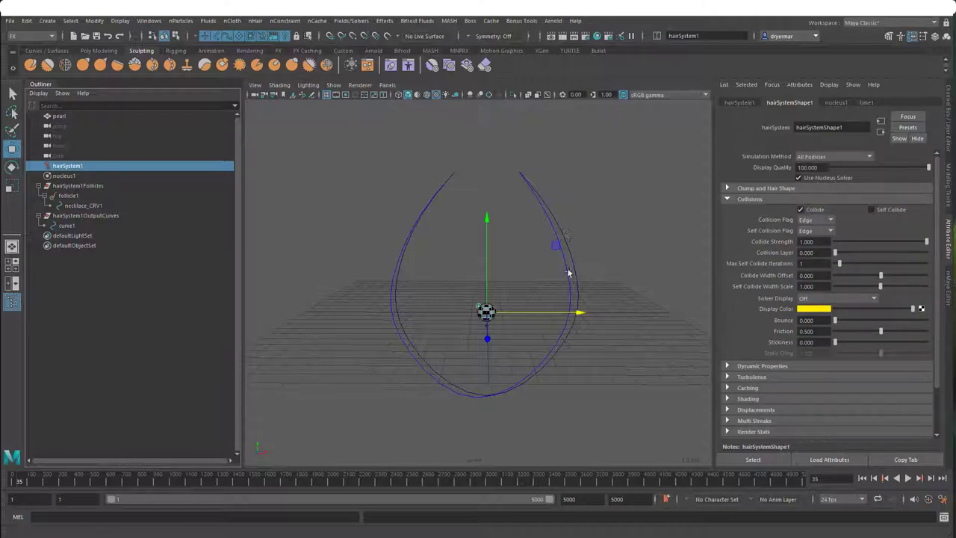
scroll(454, 278, "up", 2)
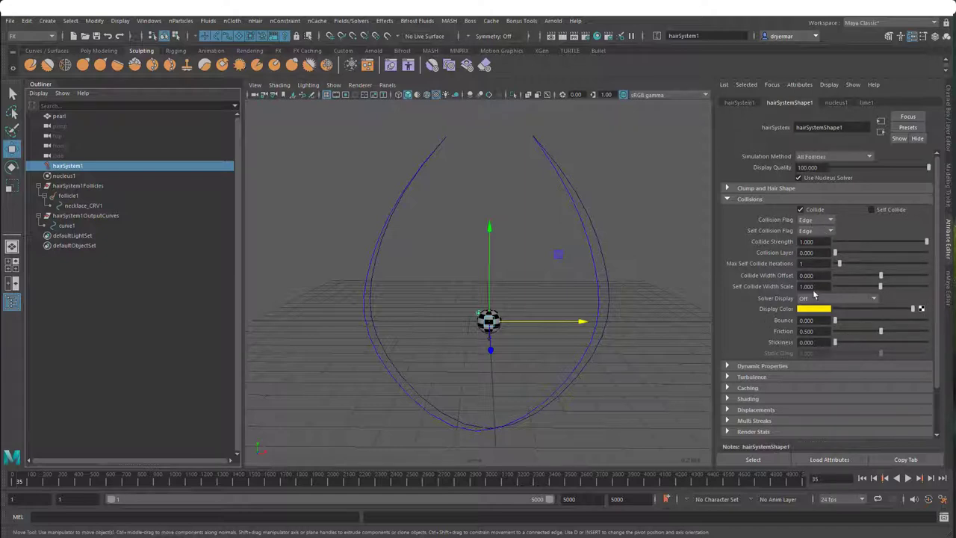
scroll(751, 340, "down", 3)
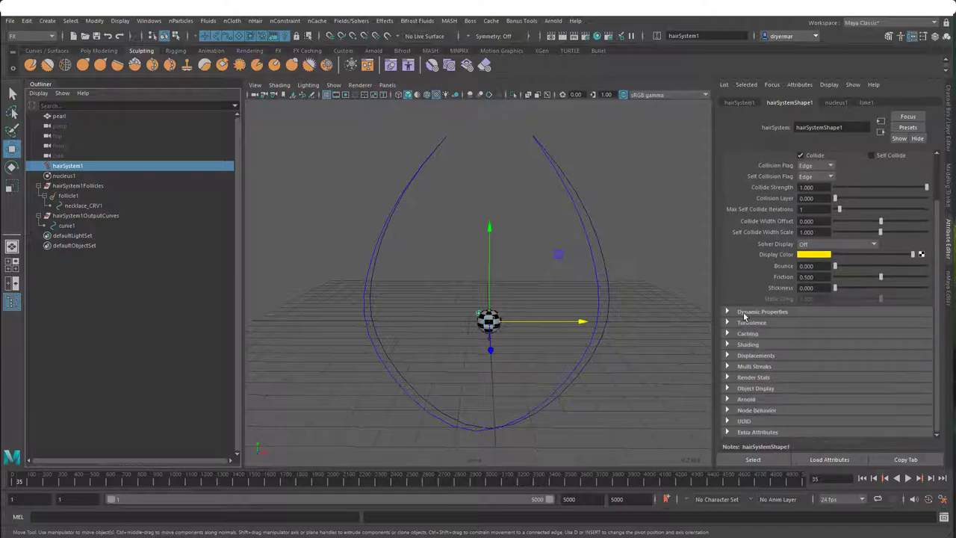
Step: Expand Dynamic Properties and examine the resistance attributes, the Stiffness Scale graph and the Start Curve Attract settings
left_click(747, 312)
scroll(769, 314, "down", 5)
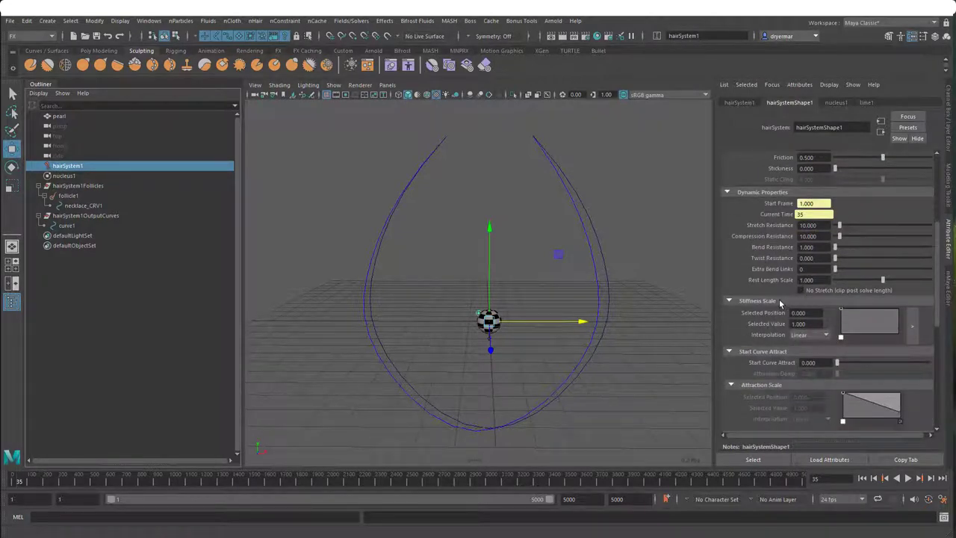
scroll(780, 280, "down", 2)
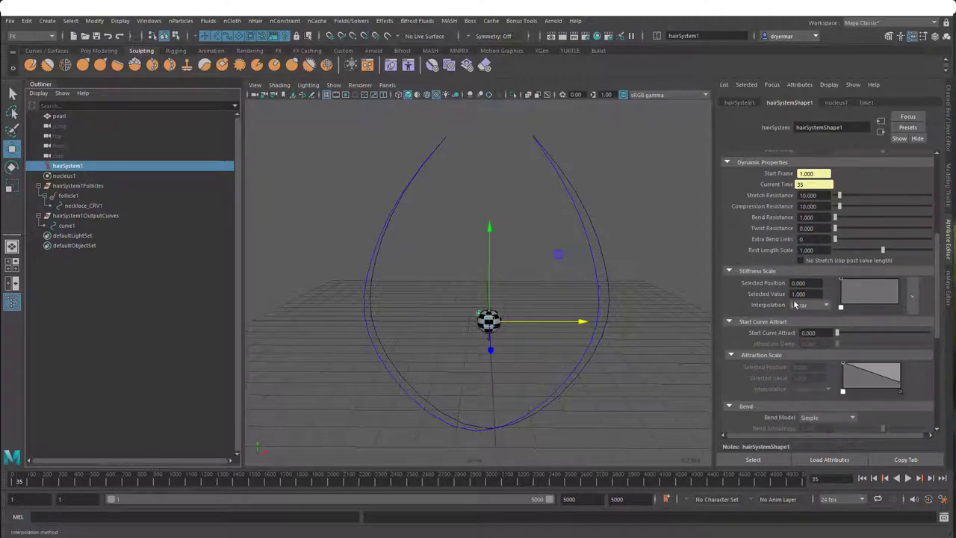
left_click(843, 289)
left_click_drag(843, 290, 841, 280)
scroll(793, 341, "down", 1)
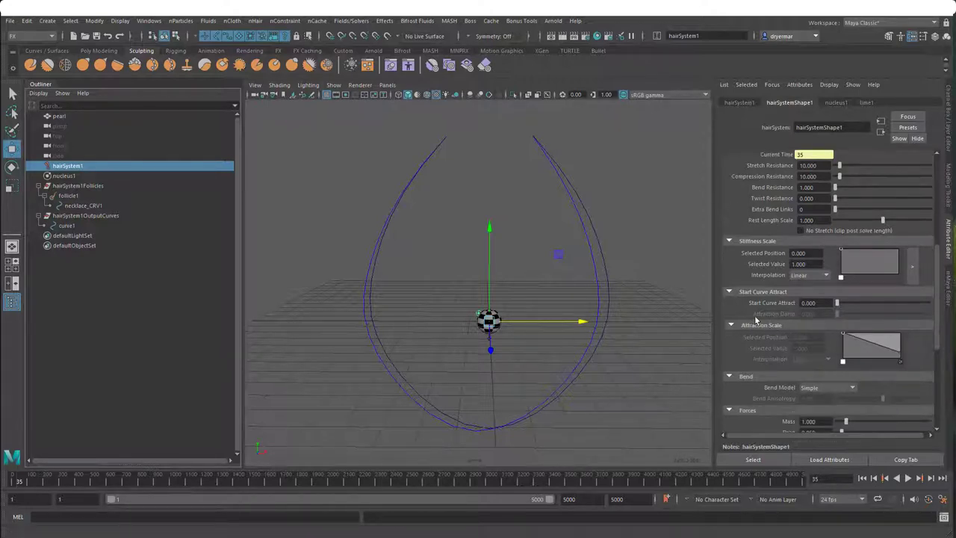
scroll(756, 322, "down", 1)
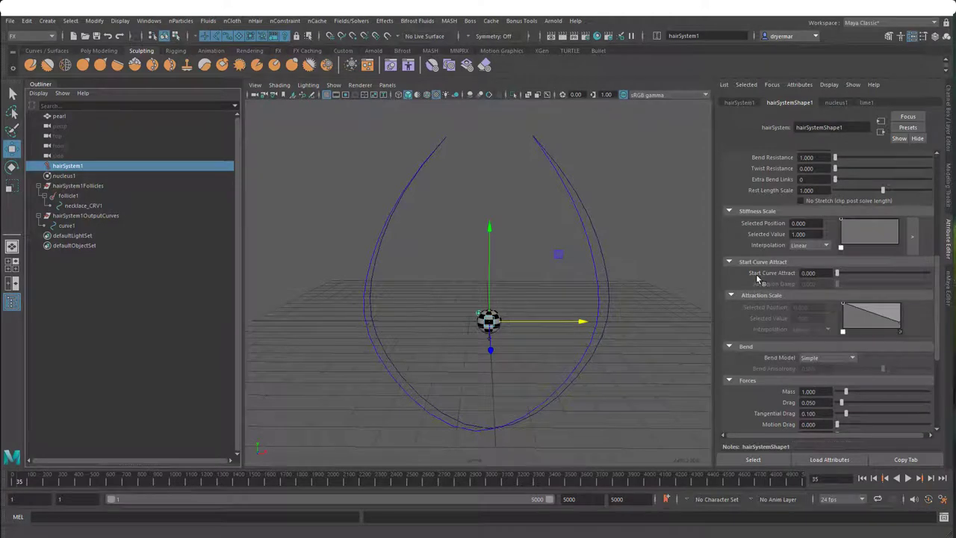
Step: Test the simulation with Start Curve Attract at 1, stop playback, and return the attribute to 0
left_click_drag(838, 275, 939, 281)
left_click(908, 478)
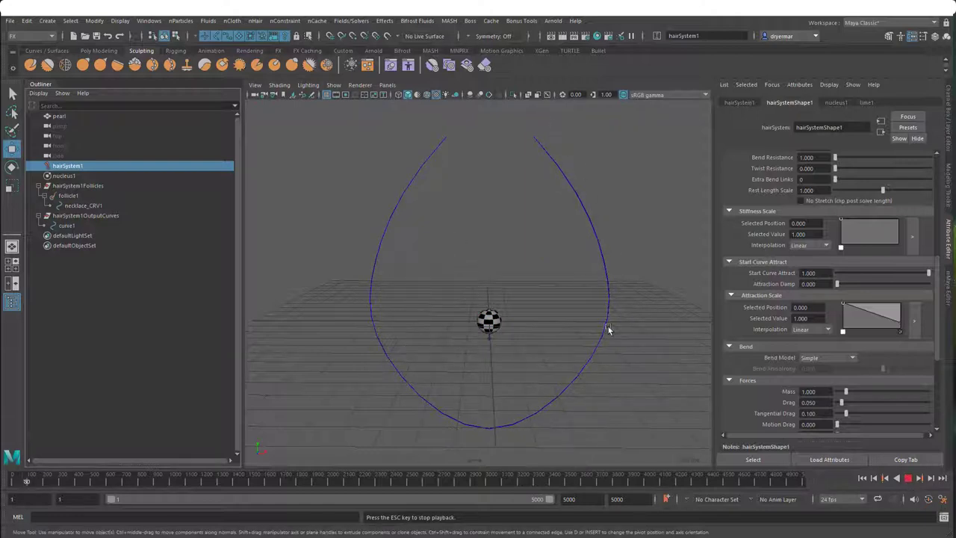
left_click(907, 478)
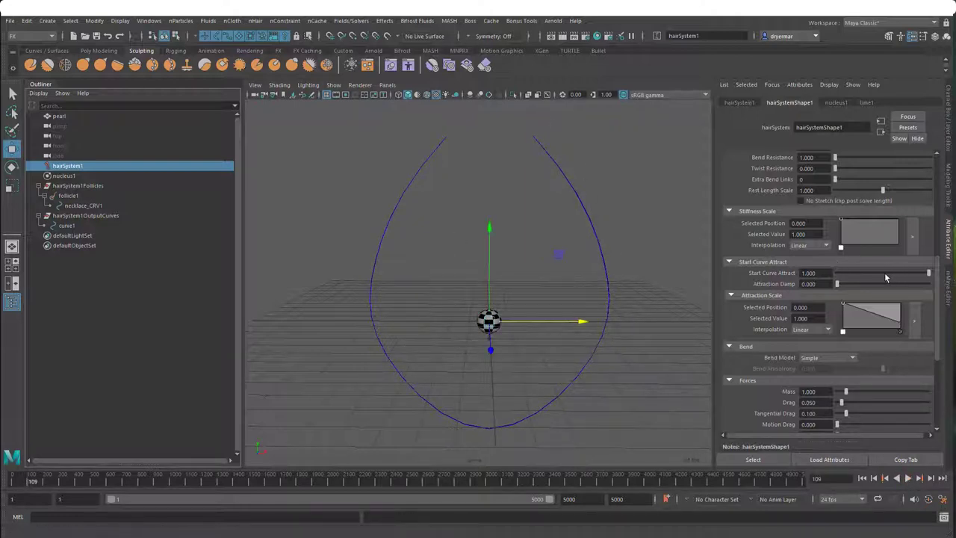
left_click_drag(887, 273, 792, 274)
Step: Set the hair system's Turbulence Intensity to about 0.36 and Frequency to about 0.85, and test the simulation from the first frame
scroll(752, 268, "down", 2)
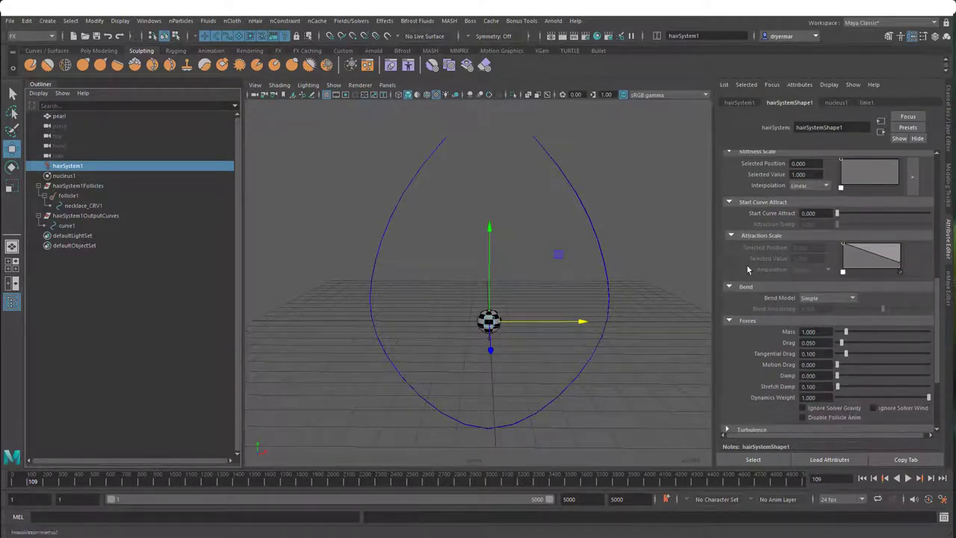
scroll(776, 247, "down", 3)
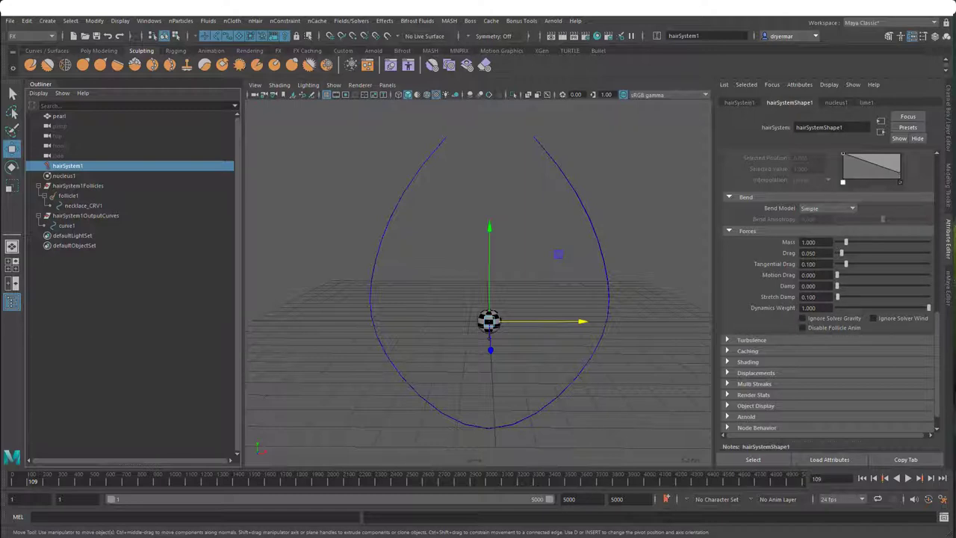
scroll(770, 275, "down", 2)
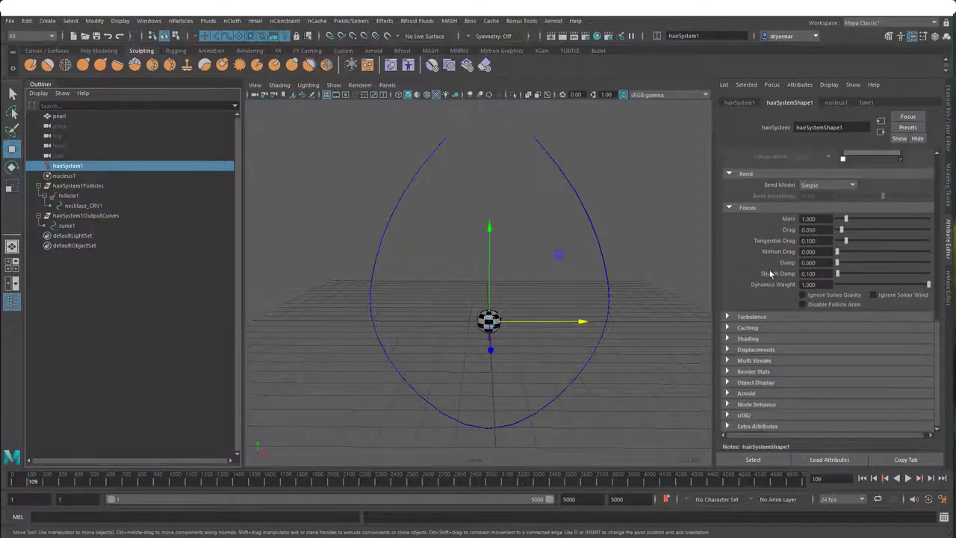
left_click(754, 316)
scroll(740, 261, "down", 2)
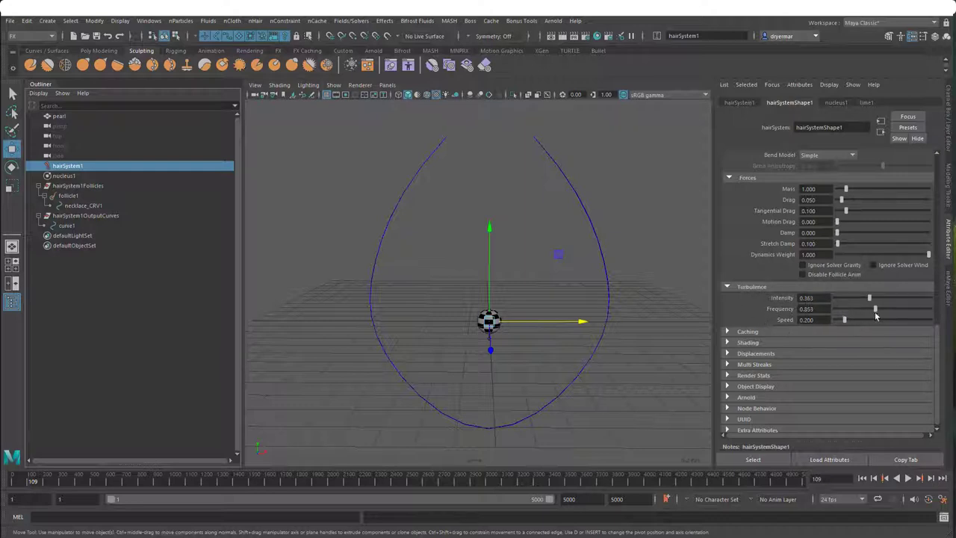
left_click(861, 478)
left_click(909, 478)
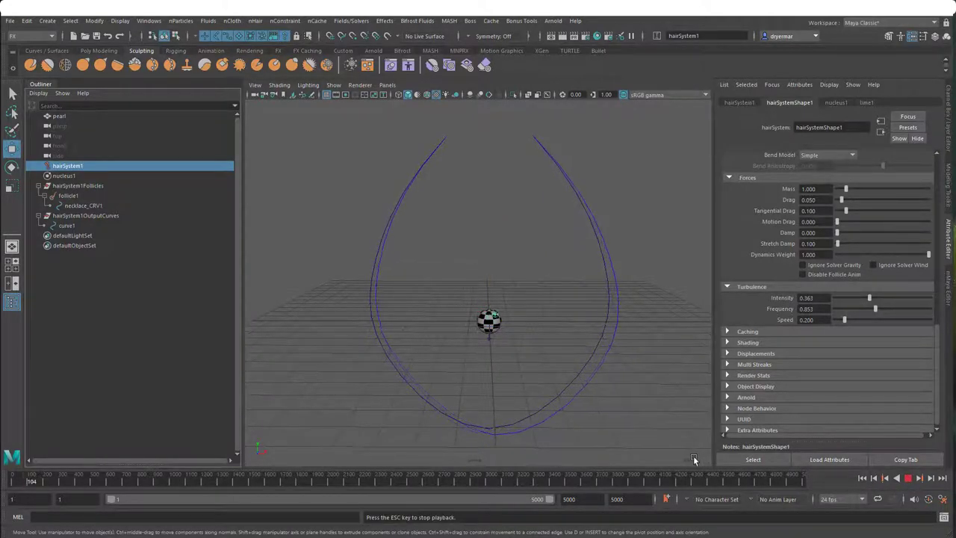
left_click(908, 478)
Step: Test Turbulence at about 0.66 Intensity and 1.789 Frequency from the first frame, then reset only the Intensity to 0
left_click_drag(890, 309, 919, 313)
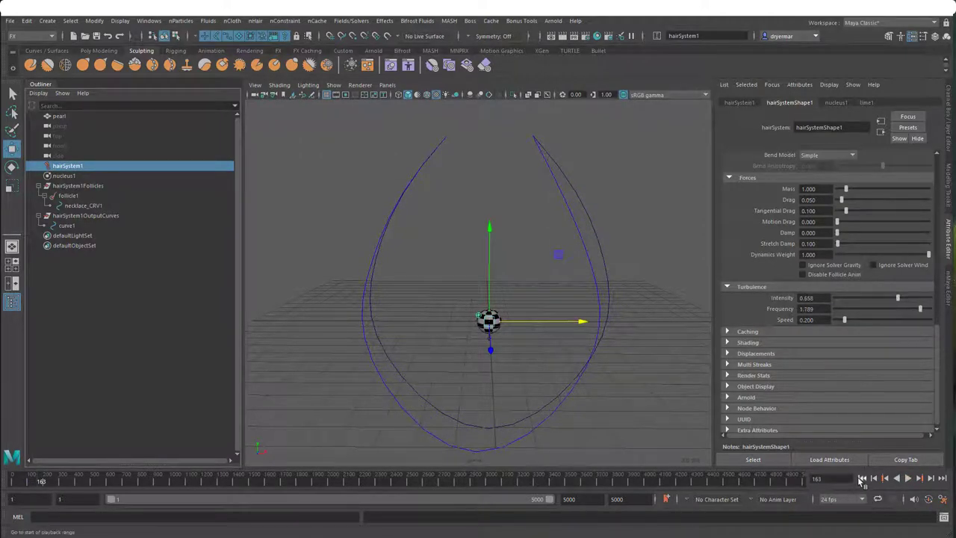
left_click(862, 478)
left_click(908, 478)
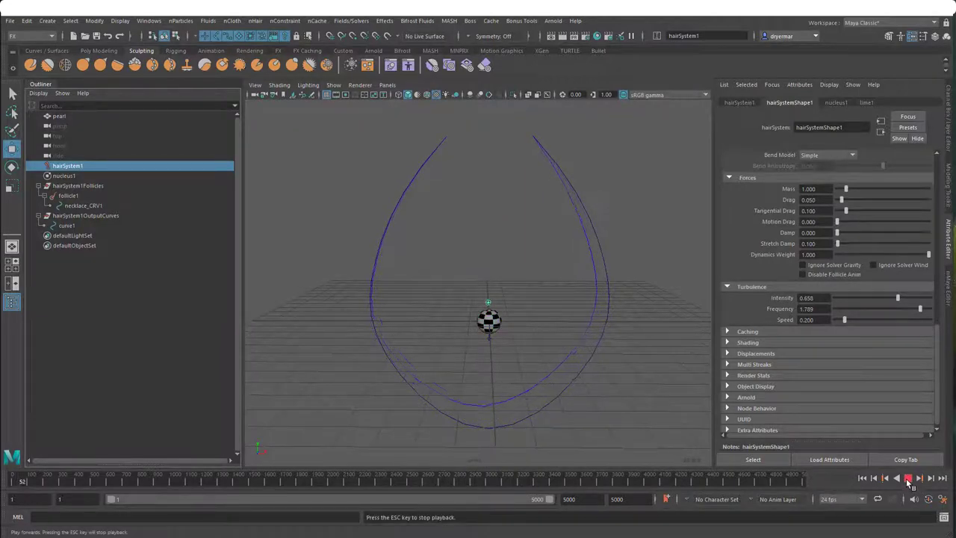
left_click(909, 478)
left_click(862, 478)
left_click_drag(875, 298, 780, 304)
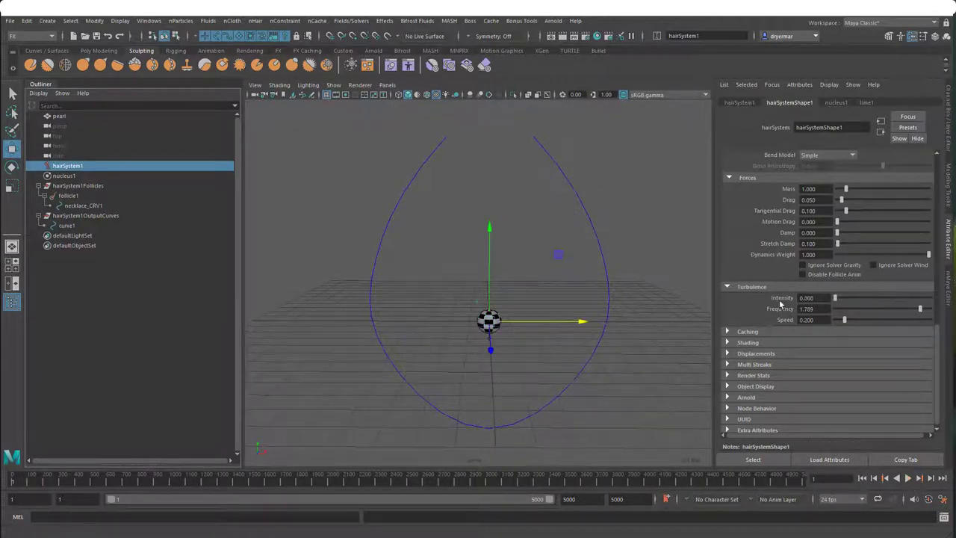
Step: Examine the hair system's Shading attributes, and play the simulation without turbulence to observe the curve's movement
scroll(751, 316, "down", 1)
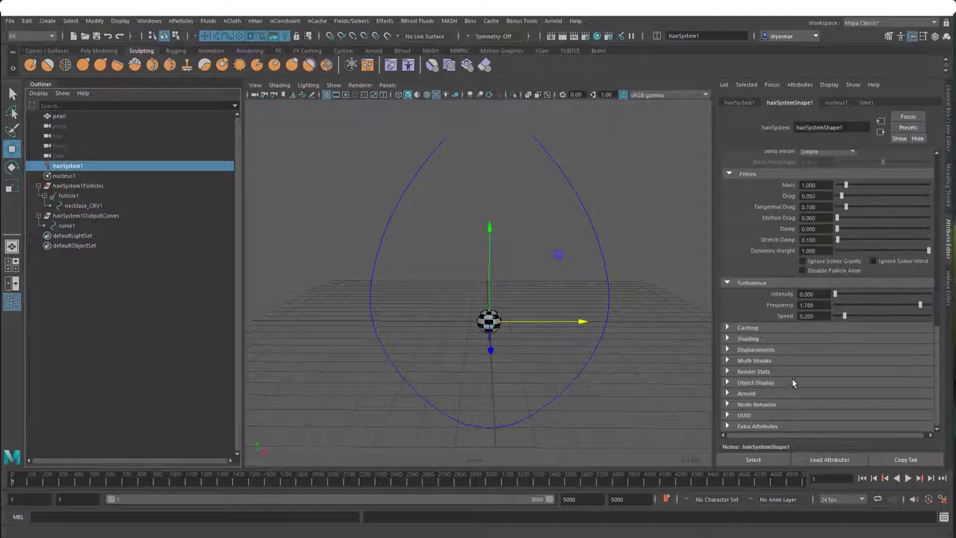
left_click(747, 339)
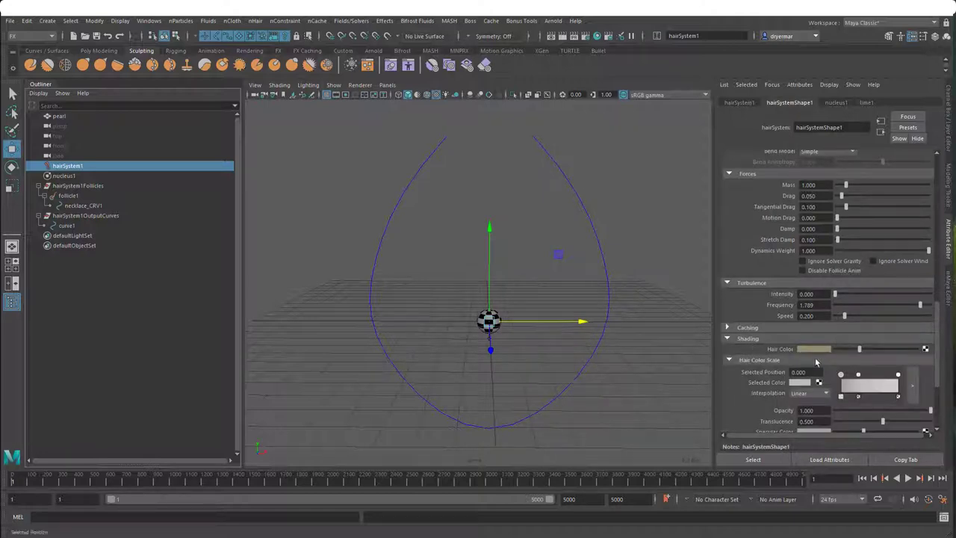
scroll(777, 374, "down", 4)
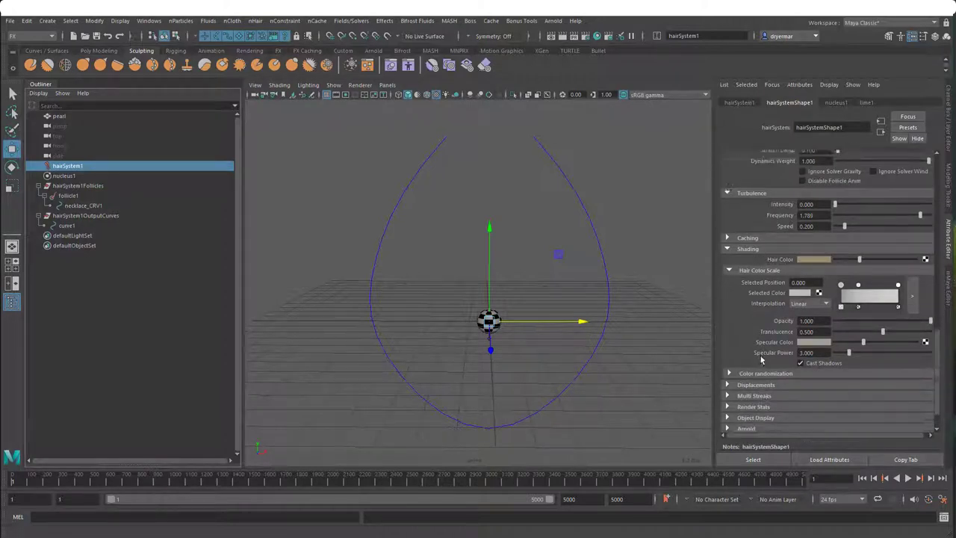
left_click(747, 280)
scroll(771, 366, "up", 6)
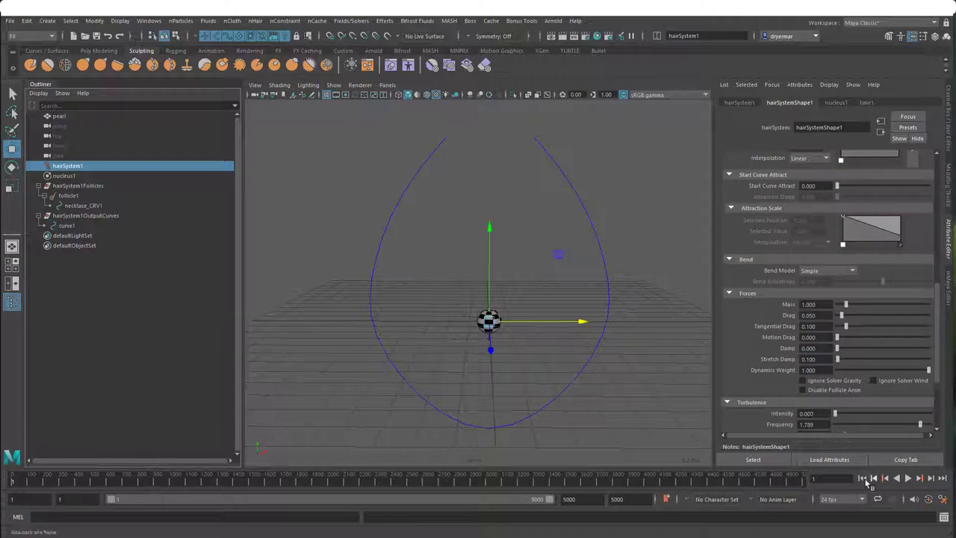
left_click(909, 478)
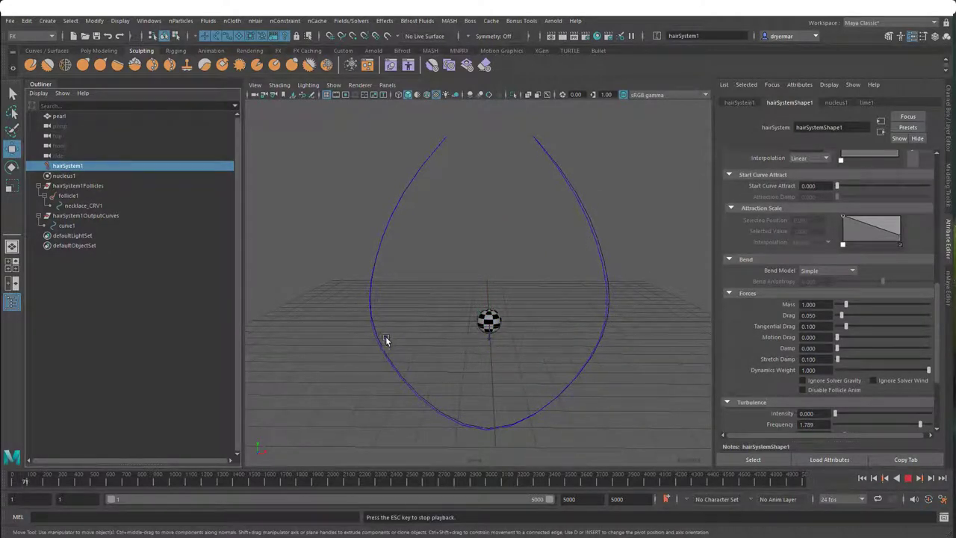
key("Escape")
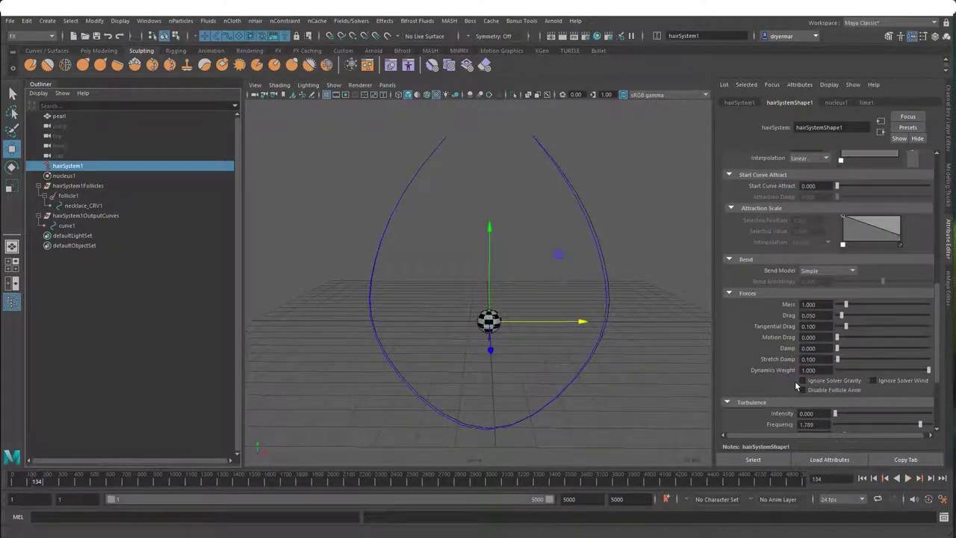
Step: Set Stretch Resistance to 0.1, play the simulation from the first frame, and return to frame 1
scroll(796, 386, "up", 2)
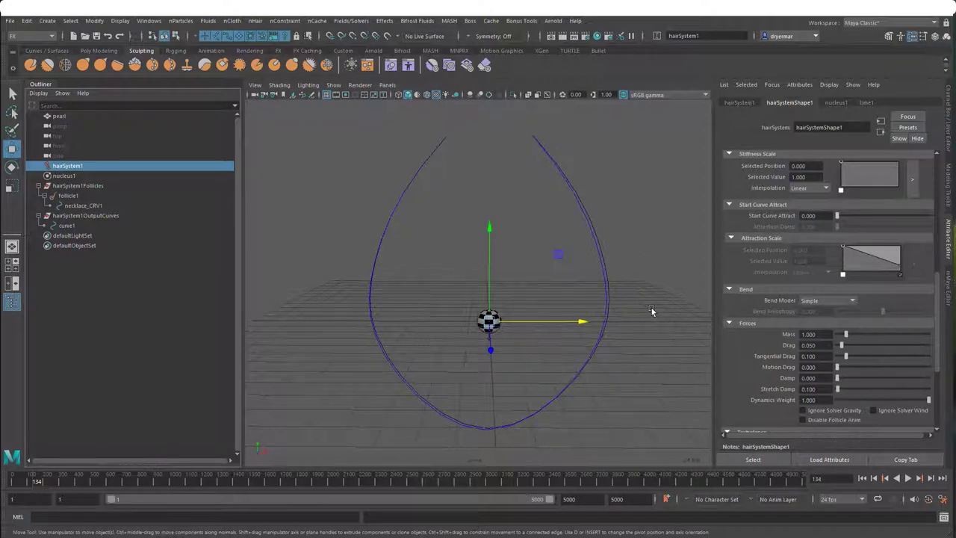
scroll(834, 378, "up", 1)
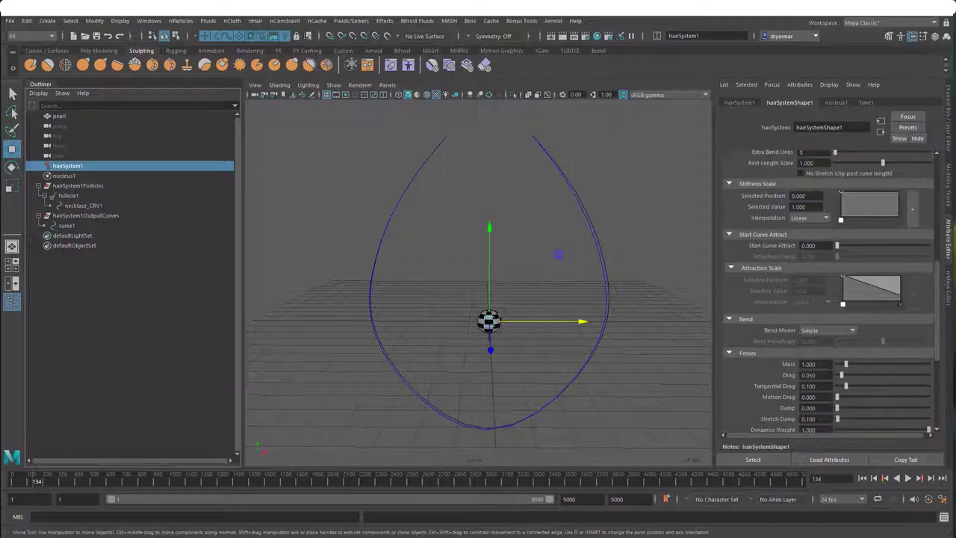
scroll(796, 360, "up", 3)
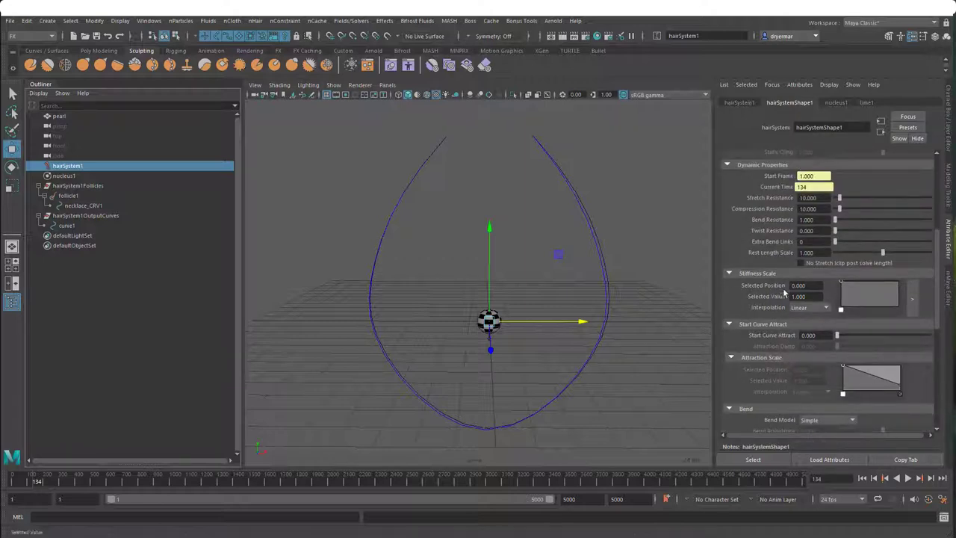
left_click_drag(819, 198, 791, 199)
type("0.1")
key("Return")
left_click(862, 478)
left_click(908, 478)
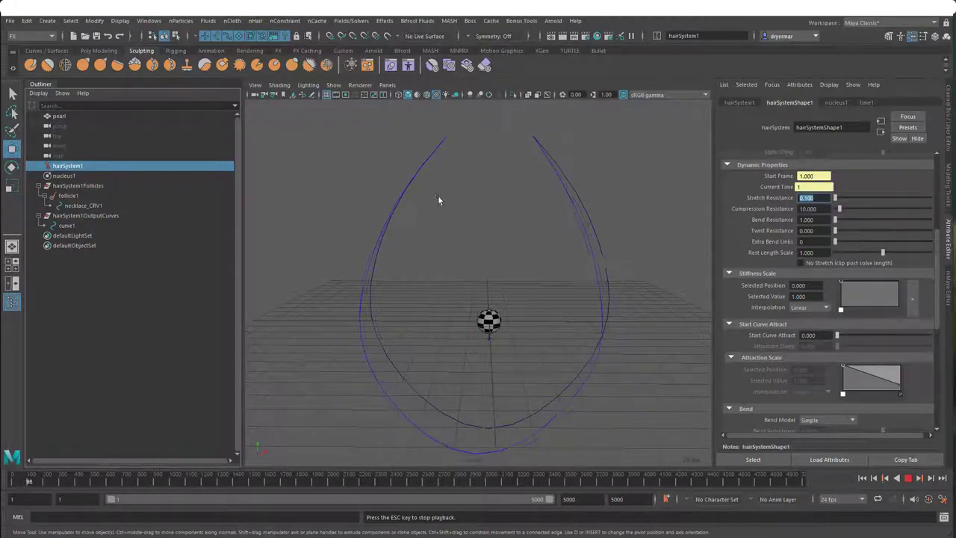
left_click(908, 478)
left_click(862, 478)
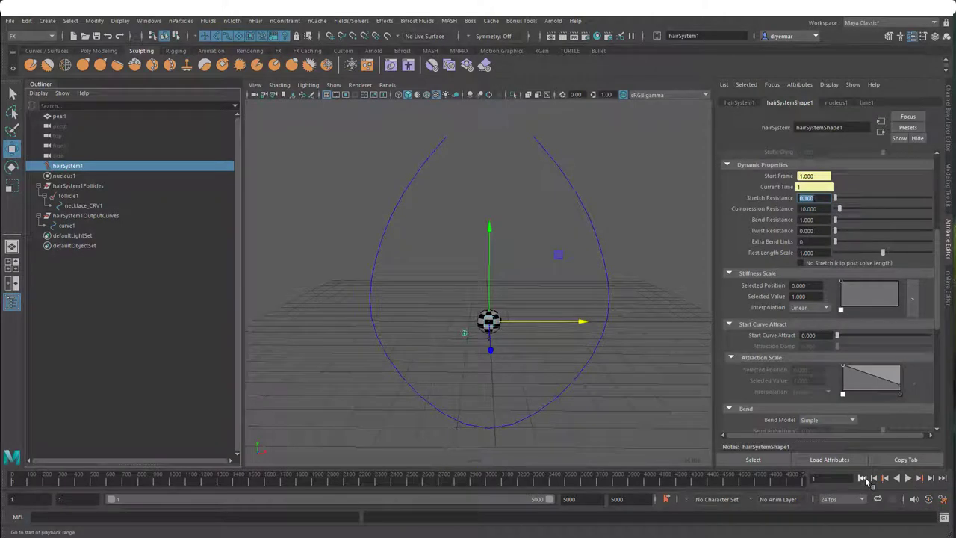
Step: Turn off Use Nucleus Solver for hairSystemShape1 and review the Iterations, Length Flex and Stiffness attributes in Dynamic Properties
scroll(840, 381, "up", 3)
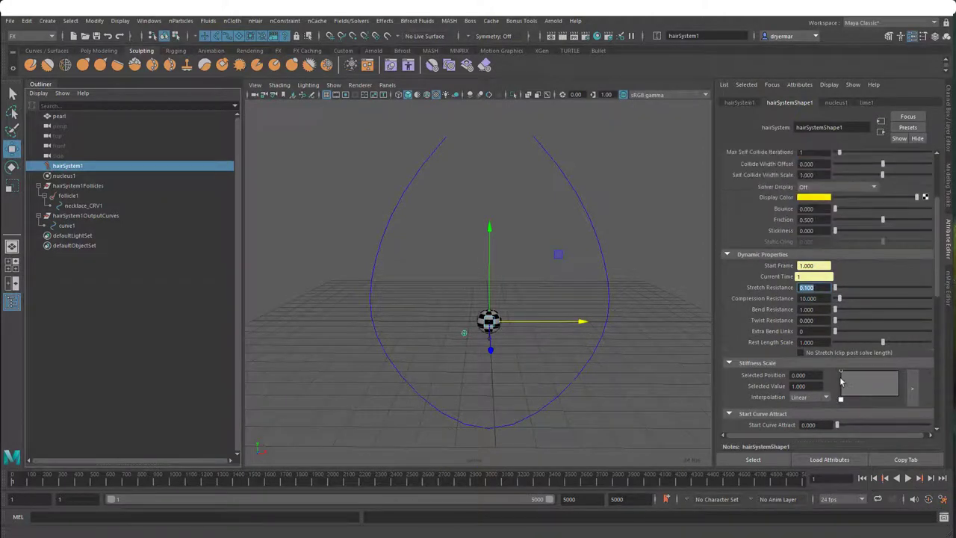
scroll(838, 376, "up", 4)
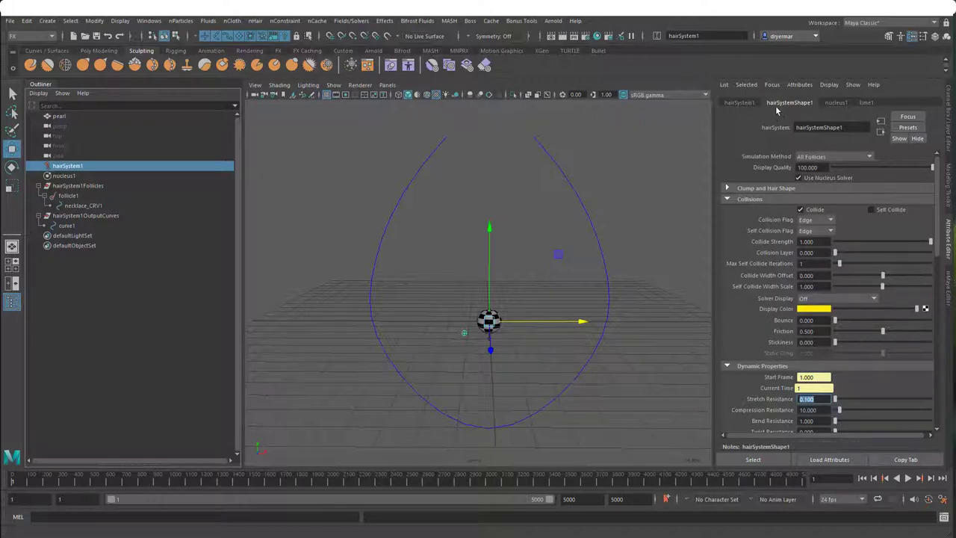
left_click(799, 180)
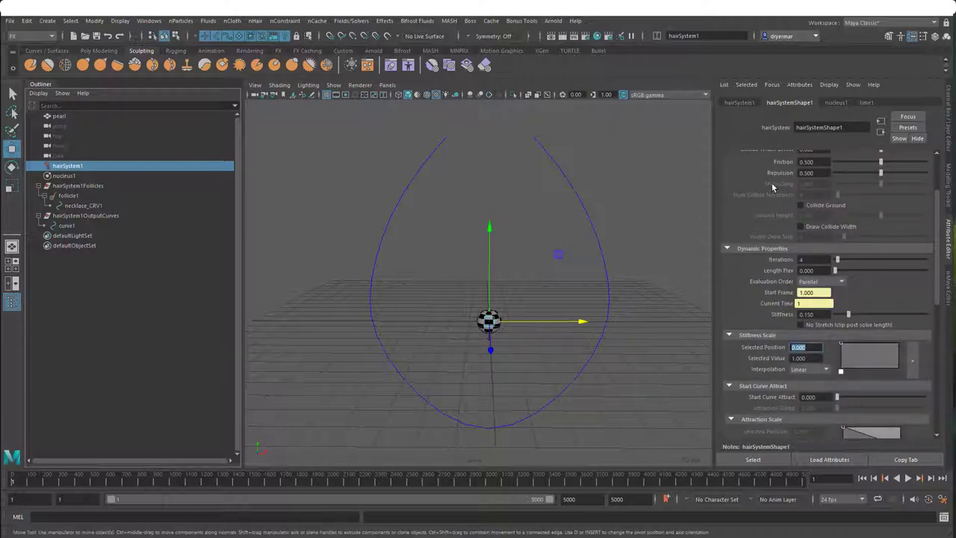
scroll(753, 219, "down", 2)
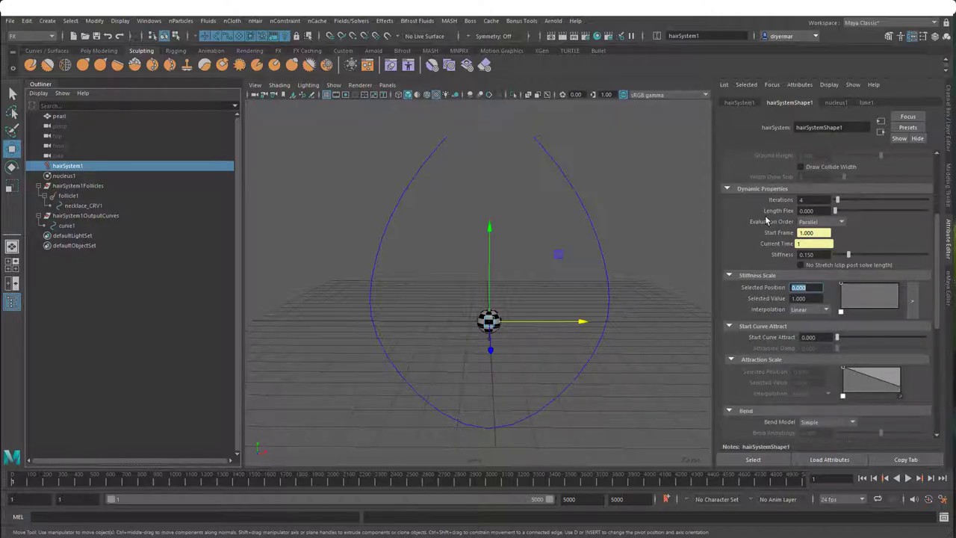
scroll(775, 231, "down", 2)
scroll(777, 233, "up", 1)
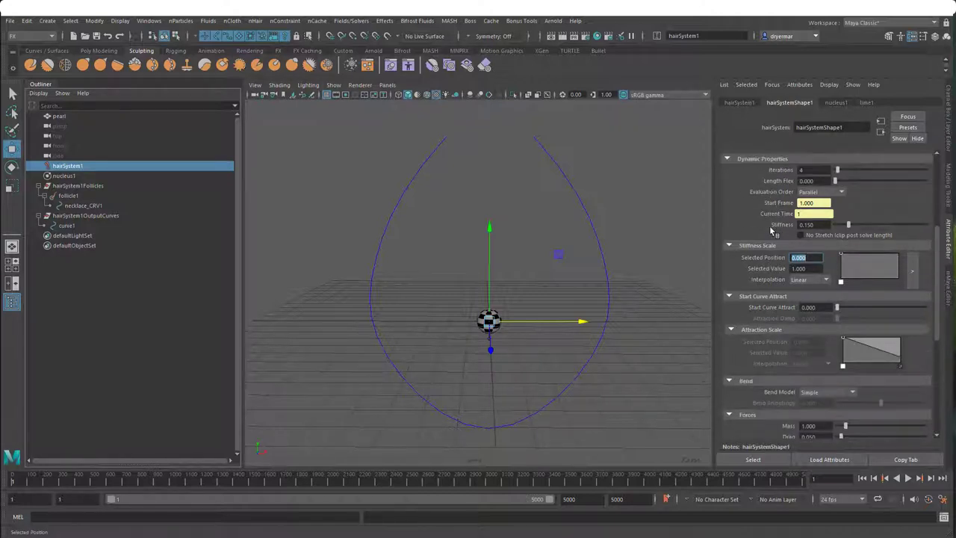
Step: Play the curve simulation with the hair system's current Stiffness settings, then stop playback
scroll(777, 229, "up", 1)
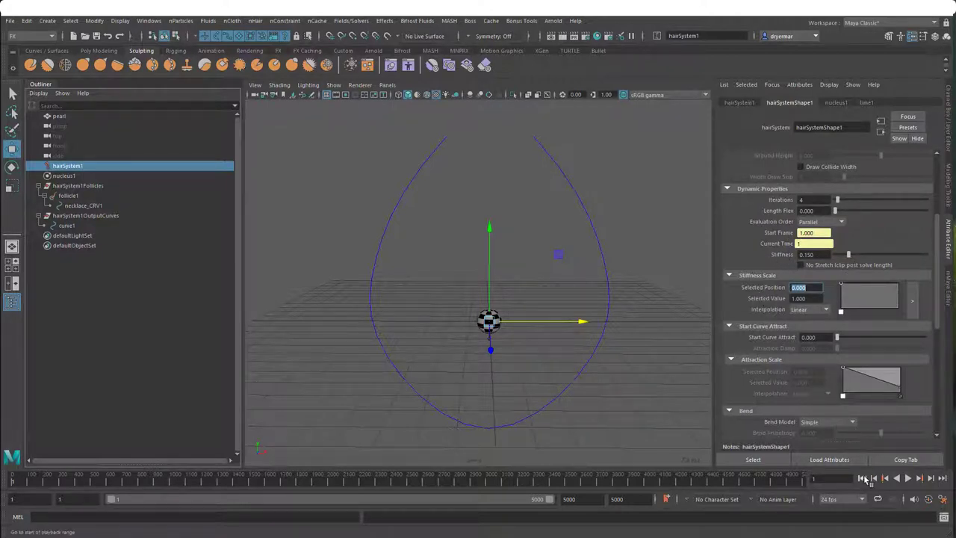
left_click(908, 479)
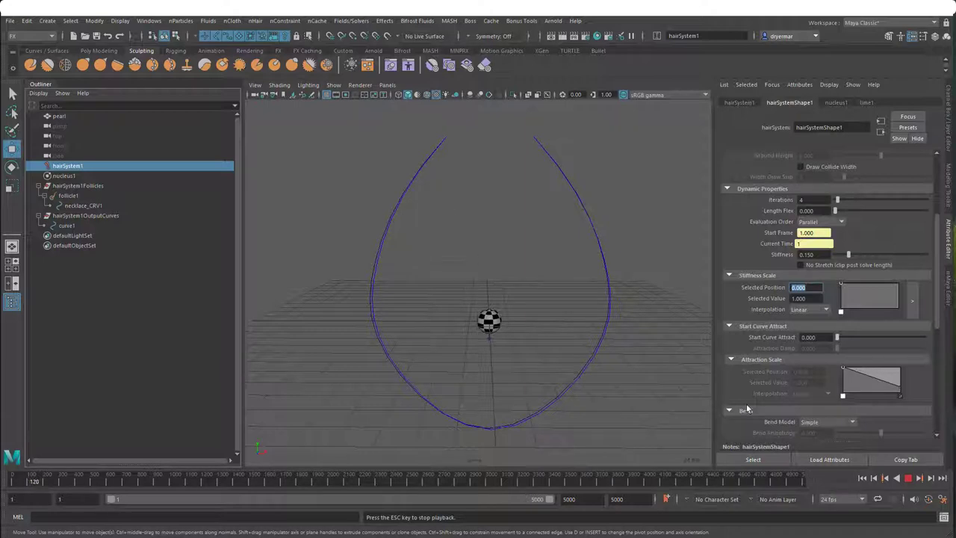
left_click(906, 478)
Step: Add an end point at position 1 with value 0 to the Stiffness Scale ramp, and test the simulation
left_click(898, 288)
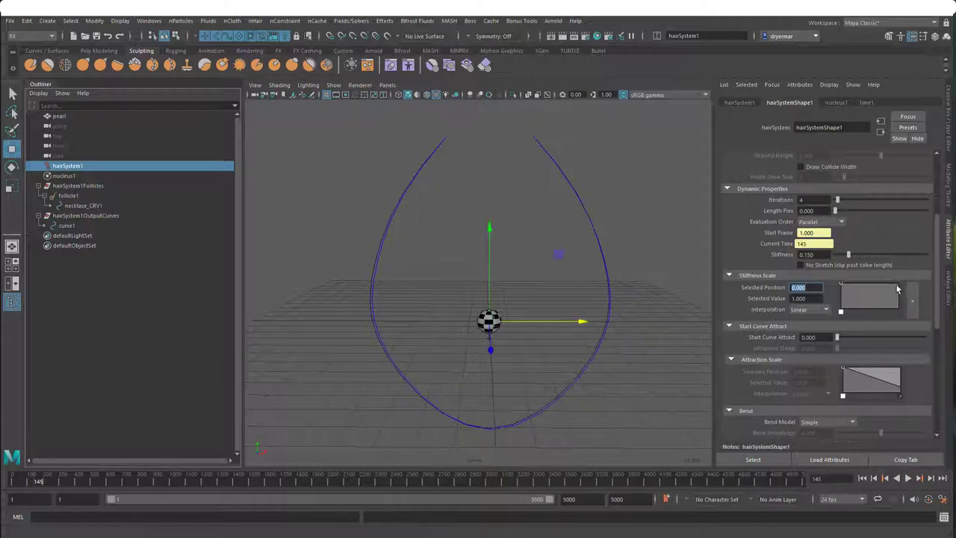
left_click_drag(898, 288, 899, 313)
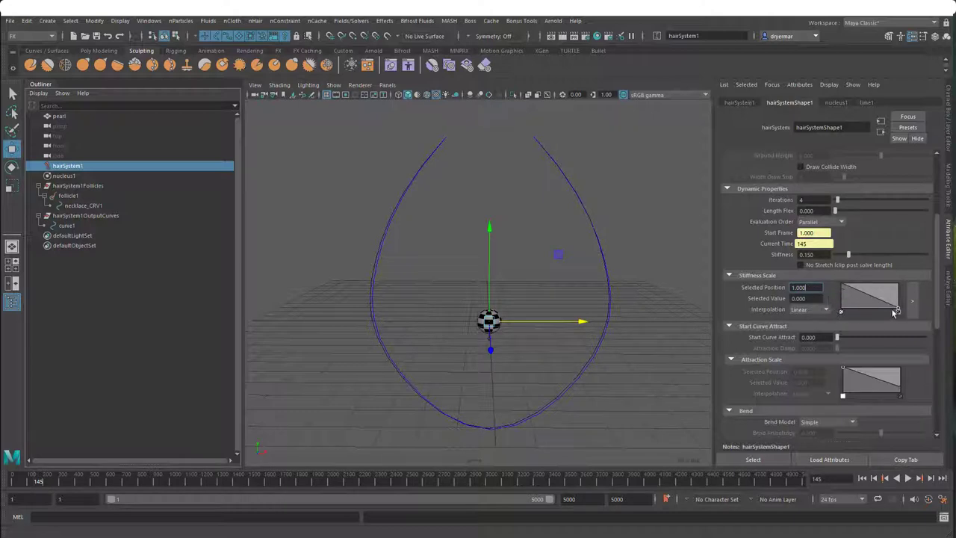
left_click(908, 478)
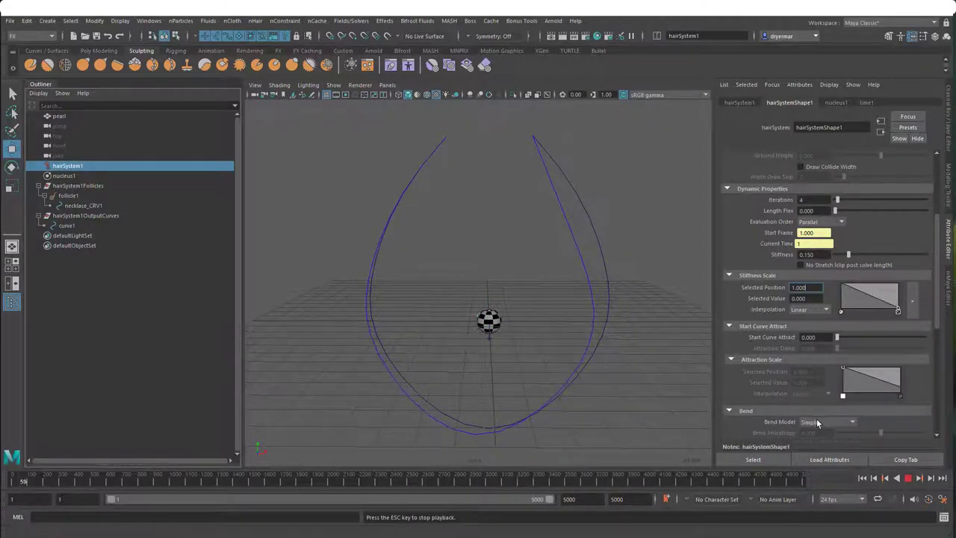
left_click(910, 479)
Step: Lower the Stiffness Scale ramp's start point at position 0 to value 0, and replay the simulation from the first frame
left_click(863, 478)
left_click(838, 295)
left_click_drag(837, 298, 828, 316)
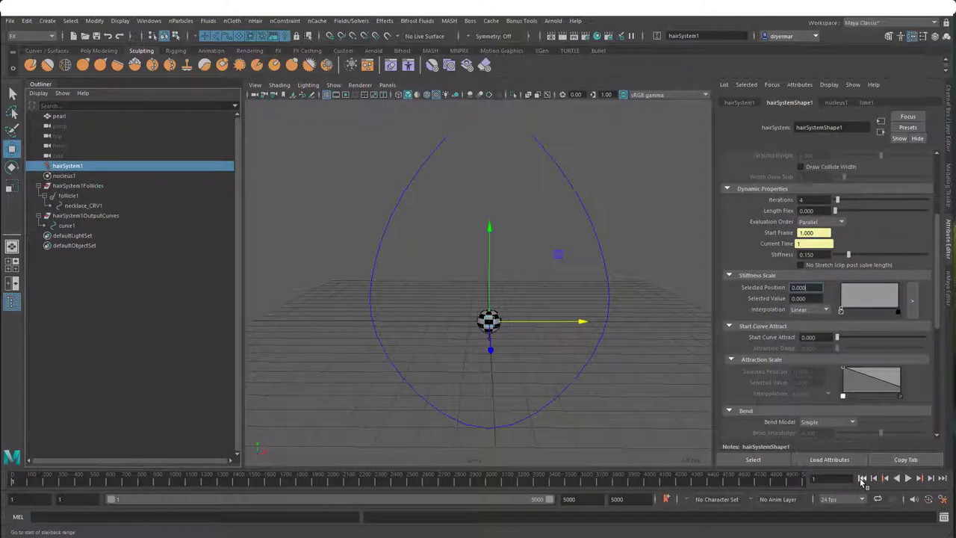
left_click(908, 479)
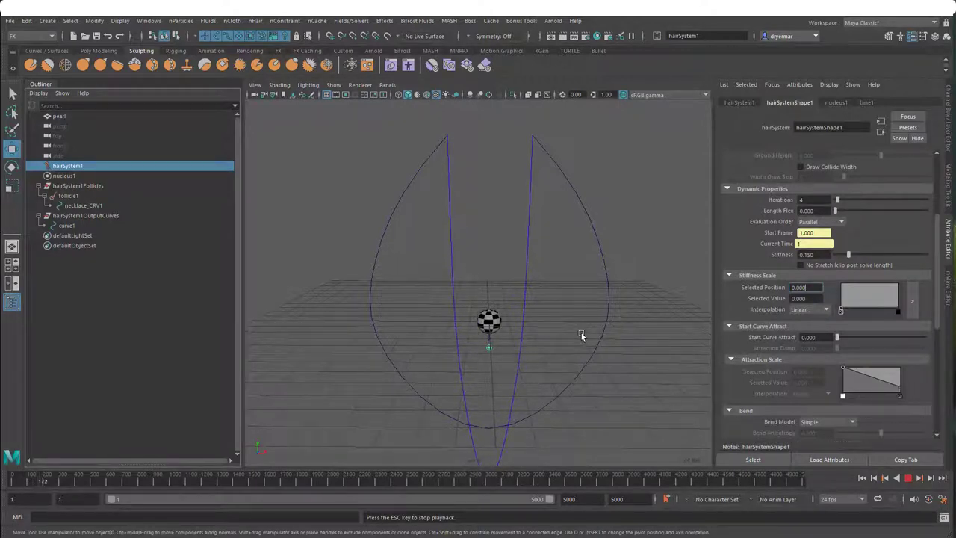
left_click(908, 477)
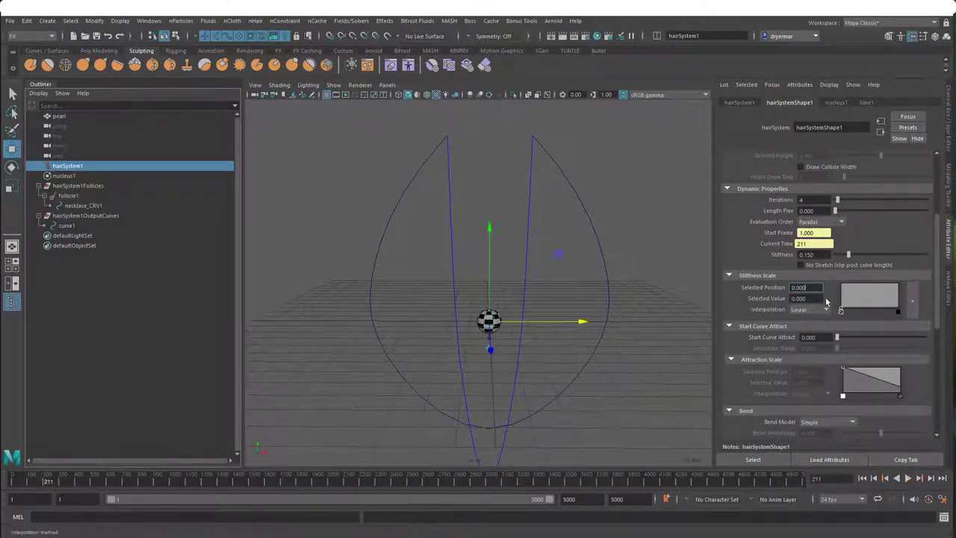
Step: Set the hair system's Stiffness to 0 and play the simulation from the first frame
left_click_drag(689, 355, 602, 339, "alt")
scroll(602, 340, "up", 2)
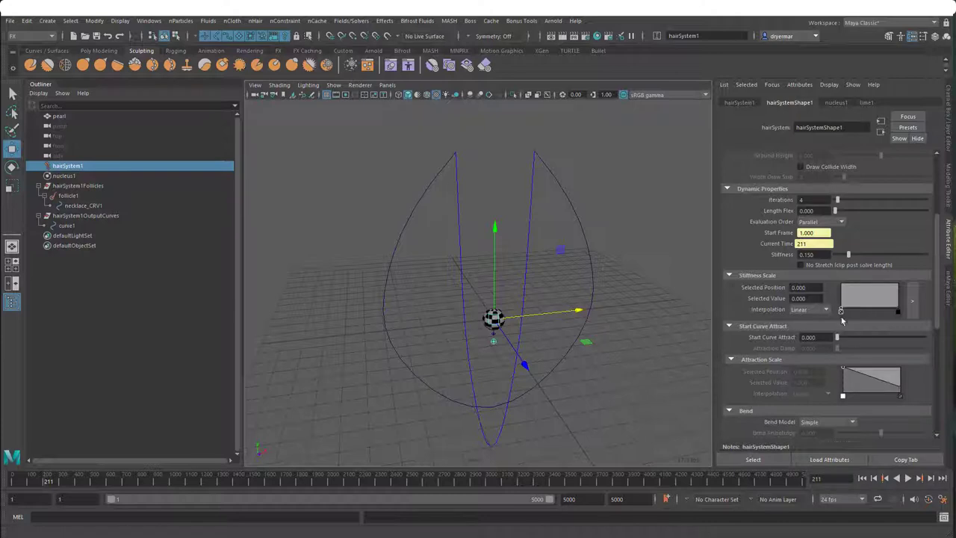
left_click_drag(848, 257, 833, 255)
left_click(862, 478)
left_click(912, 482)
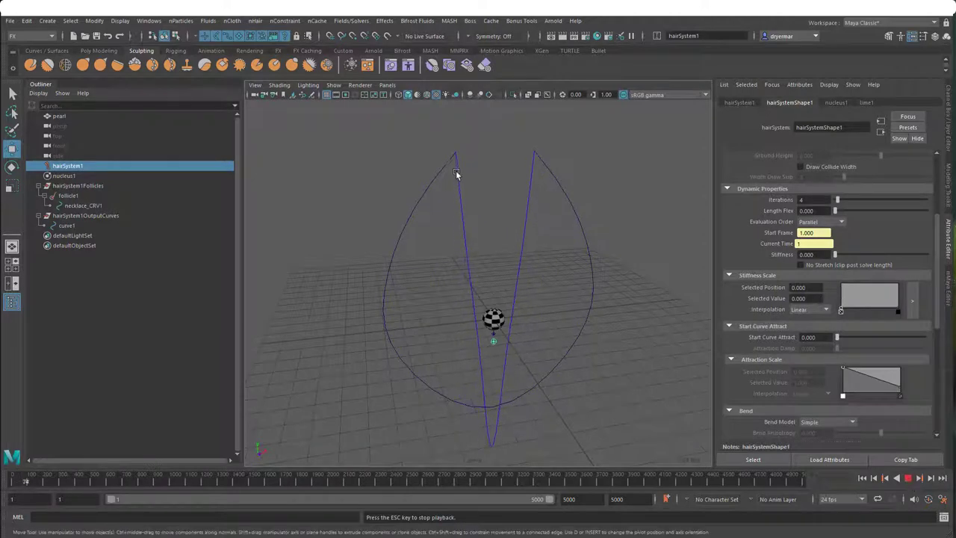
left_click(911, 480)
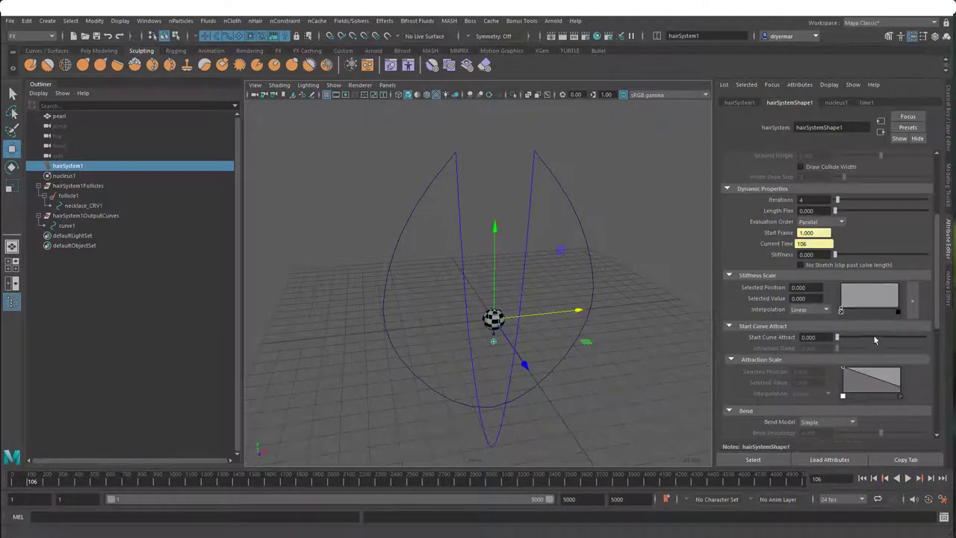
Step: Return to frame 1 and turn on Use Nucleus Solver for hairSystemShape1
scroll(874, 334, "up", 3)
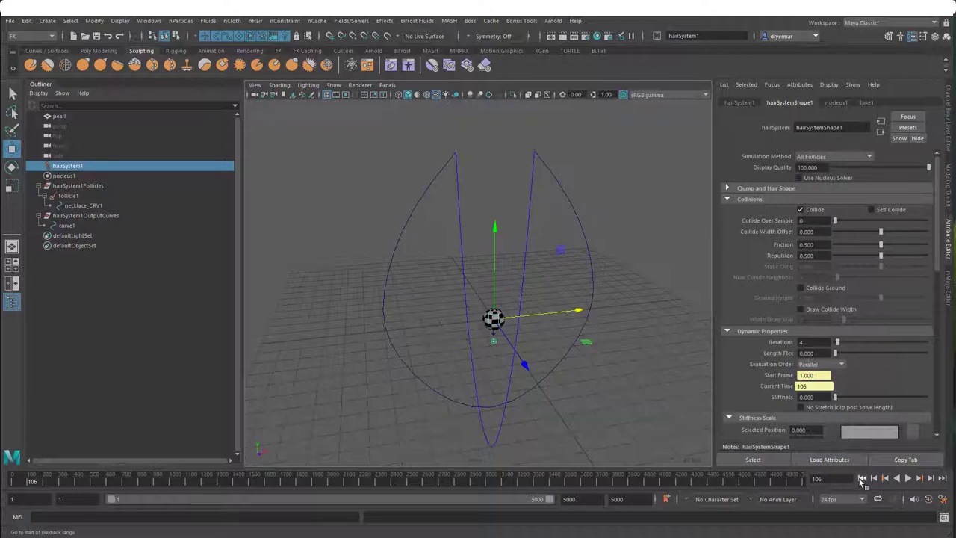
left_click(862, 478)
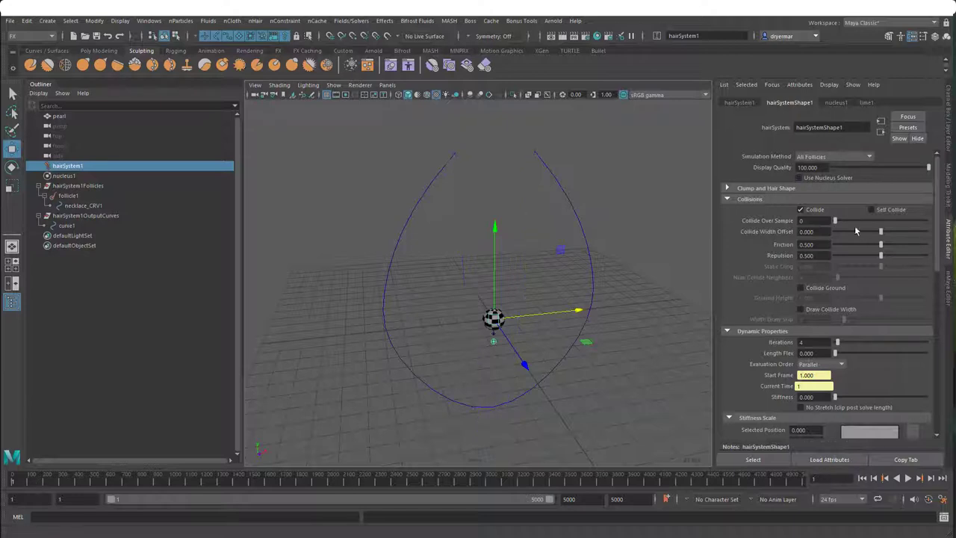
left_click(818, 179)
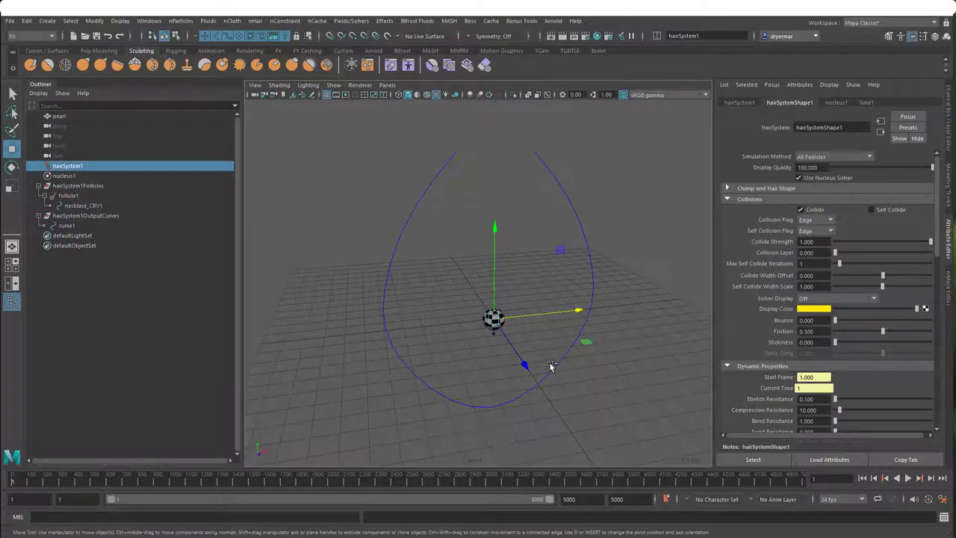
Step: Save the scene under the new name ball_and_curve_demo.ma
key("ctrl+shift+s")
left_click(212, 389)
left_click(203, 389)
type("_demo")
key("Return")
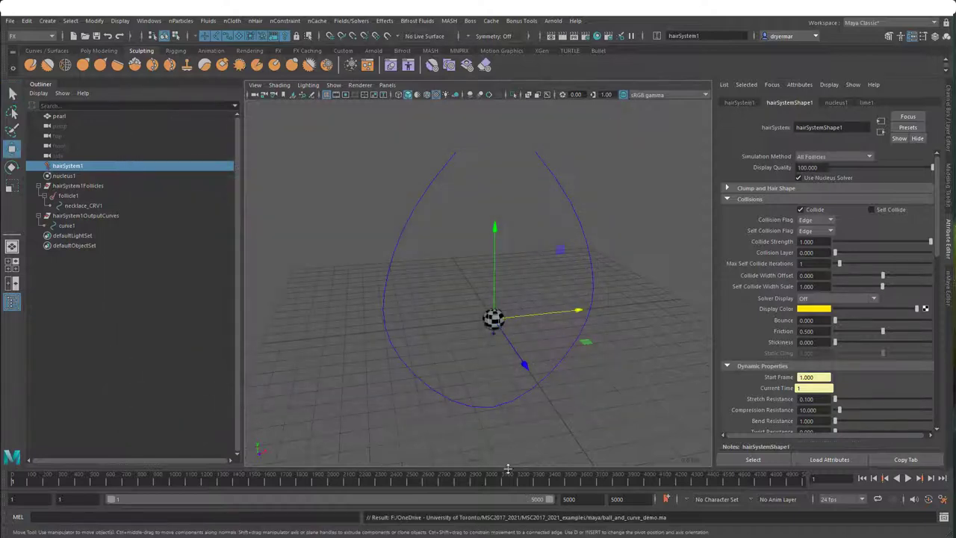
Step: Play the simulation with the Nucleus solver enabled, then stop and inspect the hanging curve
left_click(909, 479)
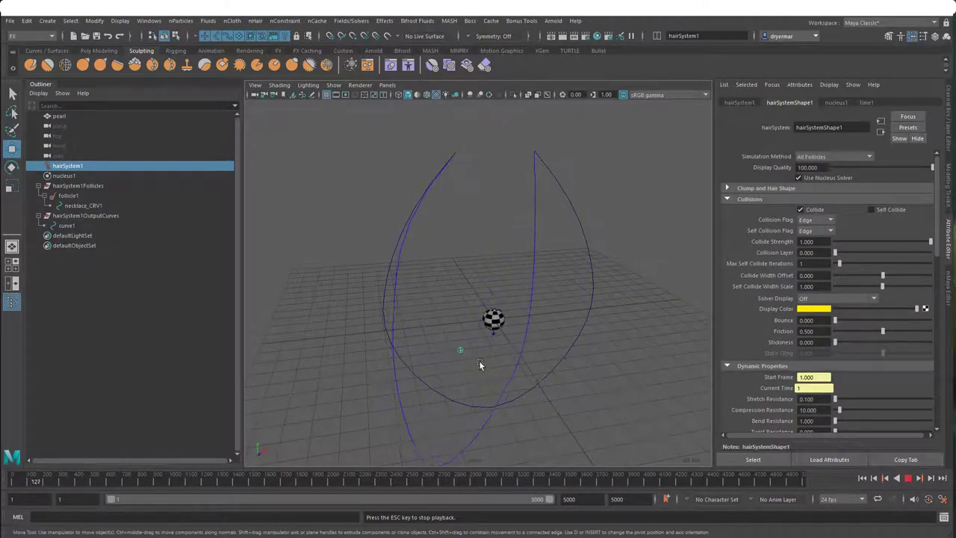
left_click(908, 478)
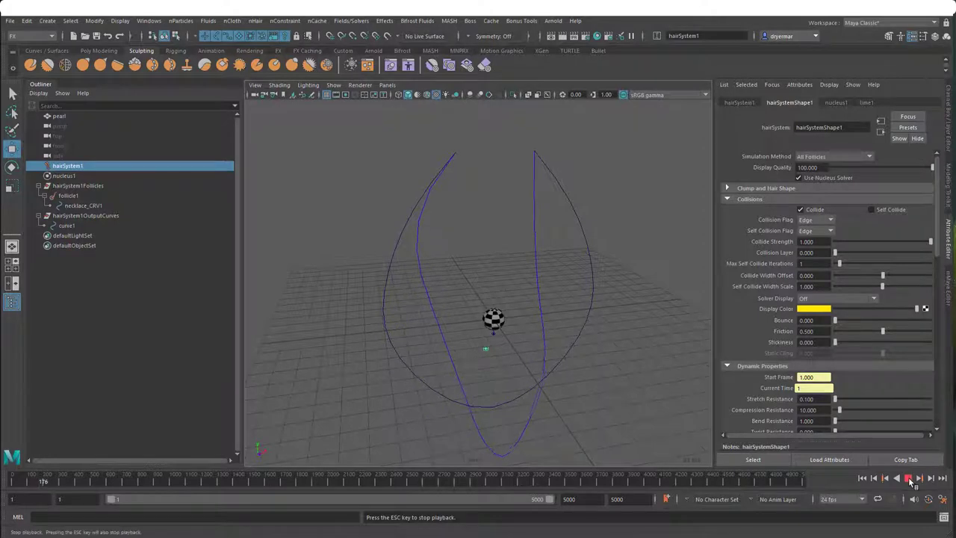
left_click_drag(523, 359, 568, 372, "alt")
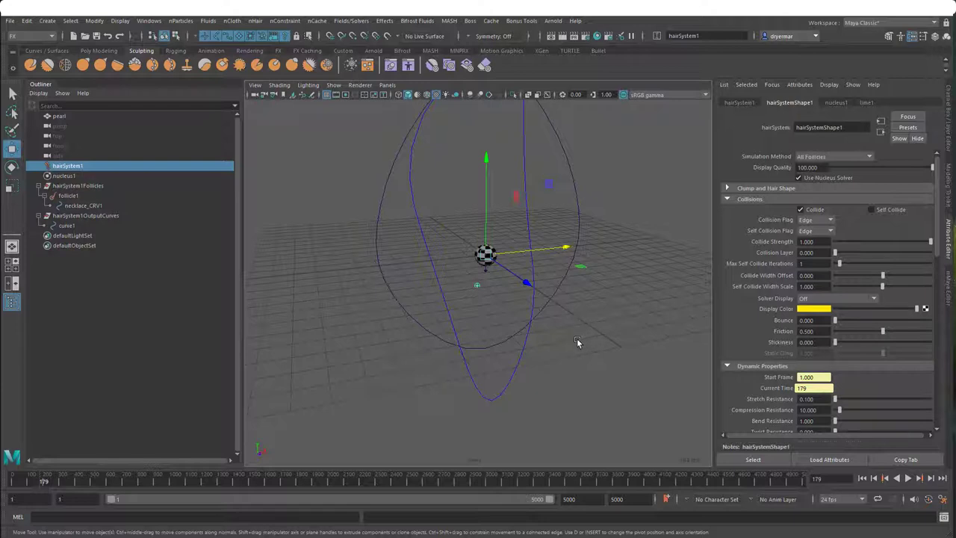
Step: Turn off Use Nucleus Solver for hairSystemShape1 and play the simulation from the first frame
left_click(801, 179)
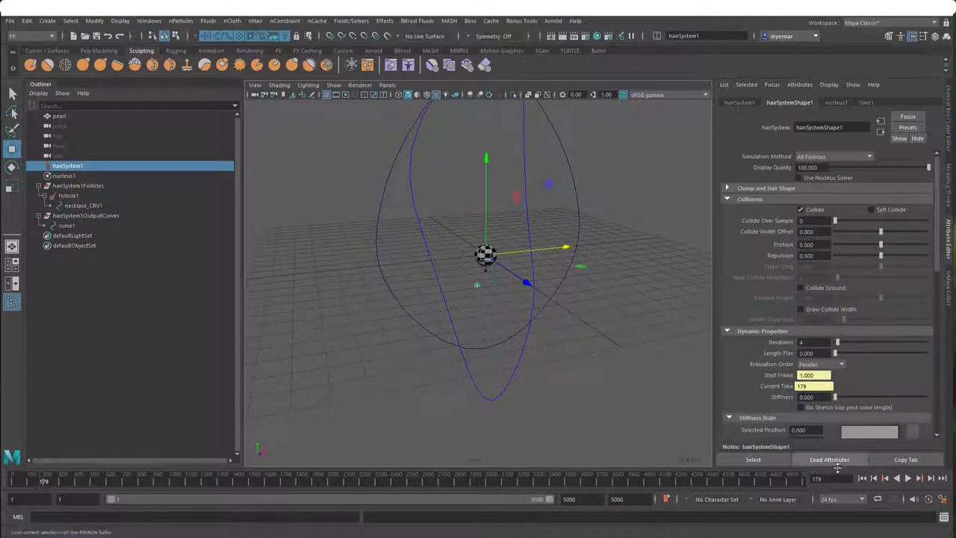
left_click(862, 478)
left_click(908, 479)
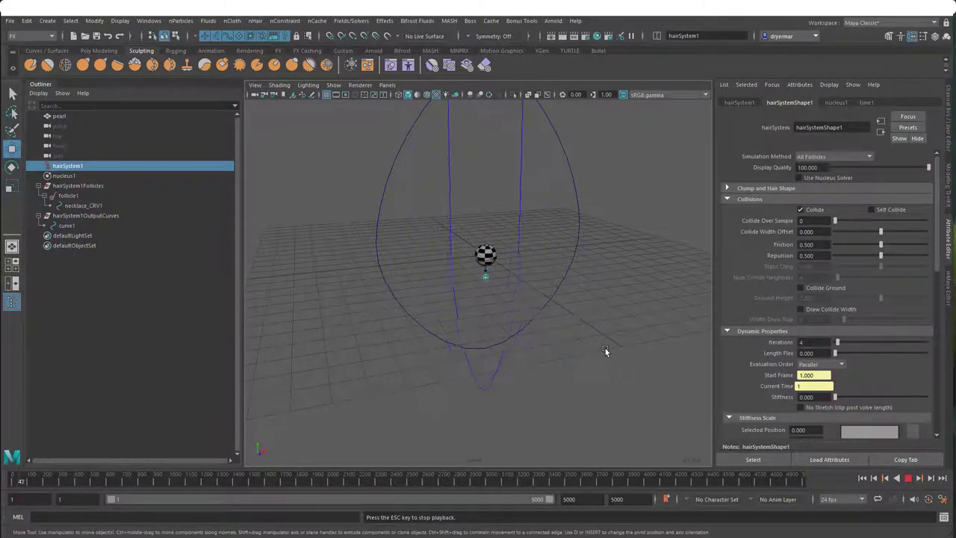
left_click(908, 478)
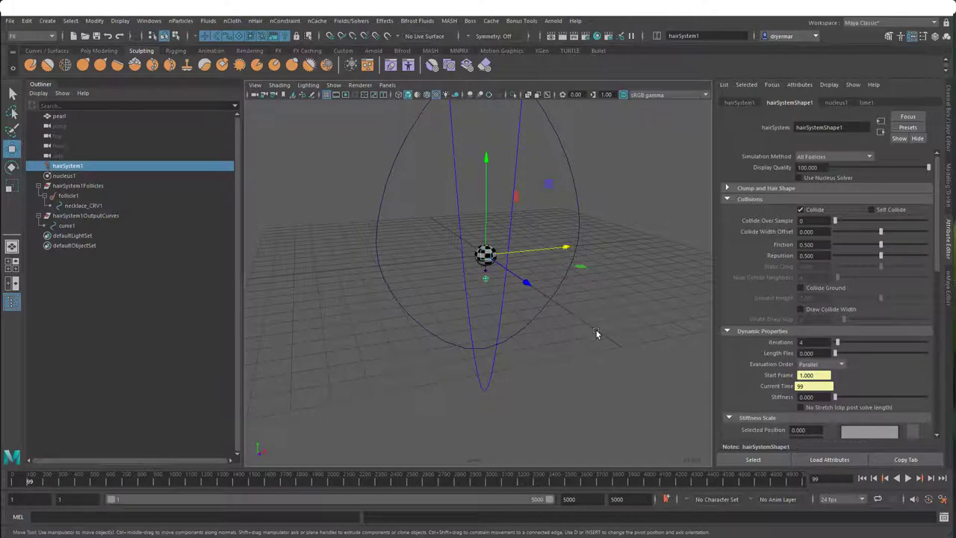
Step: Create a MASH network from the pearl with Instancer geometry and linear distribution
scroll(549, 274, "up", 4)
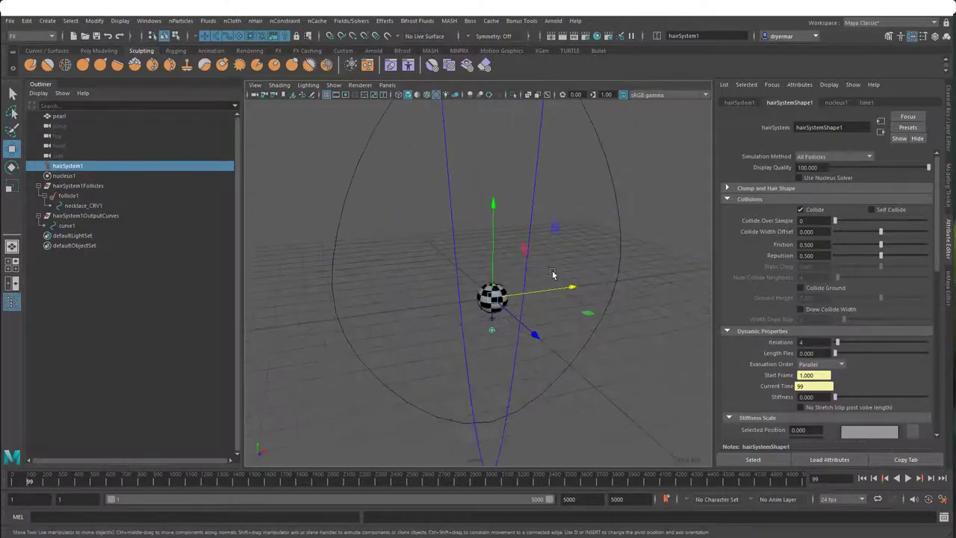
scroll(567, 271, "down", 3)
left_click_drag(544, 278, 446, 246, "alt")
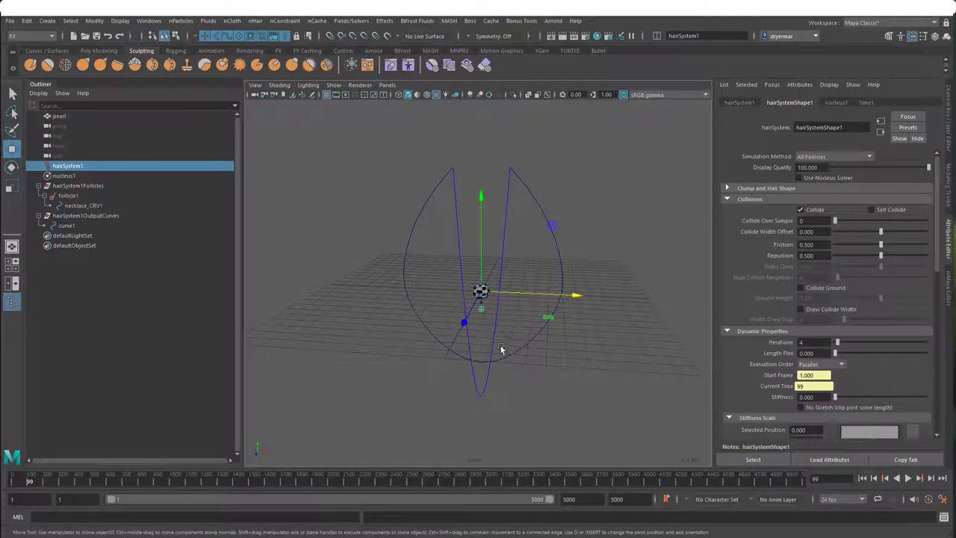
left_click_drag(351, 331, 470, 313, "alt")
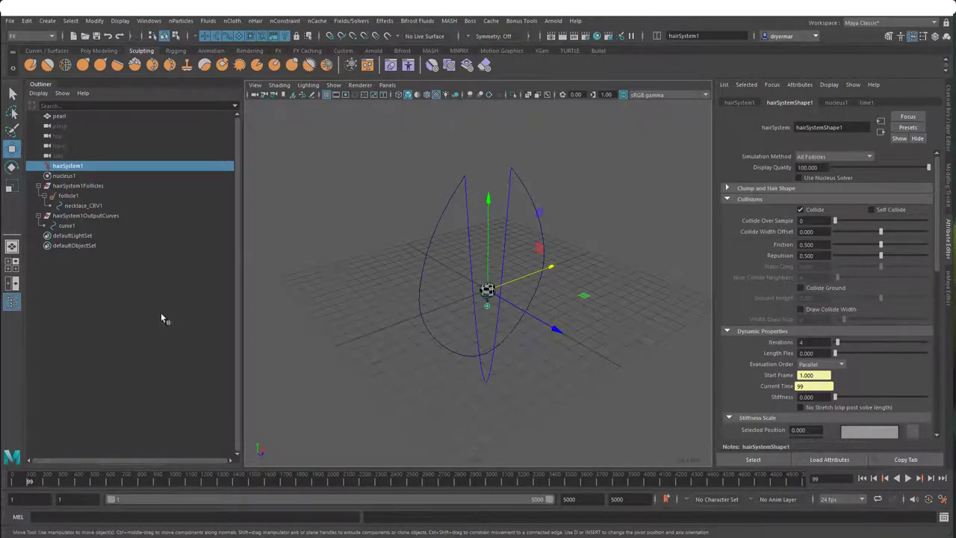
left_click(59, 116)
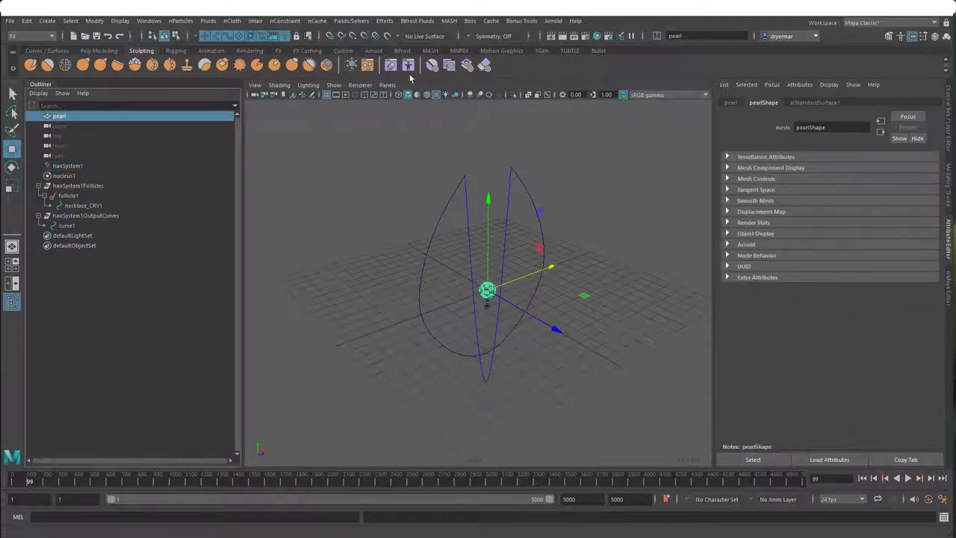
left_click(450, 21)
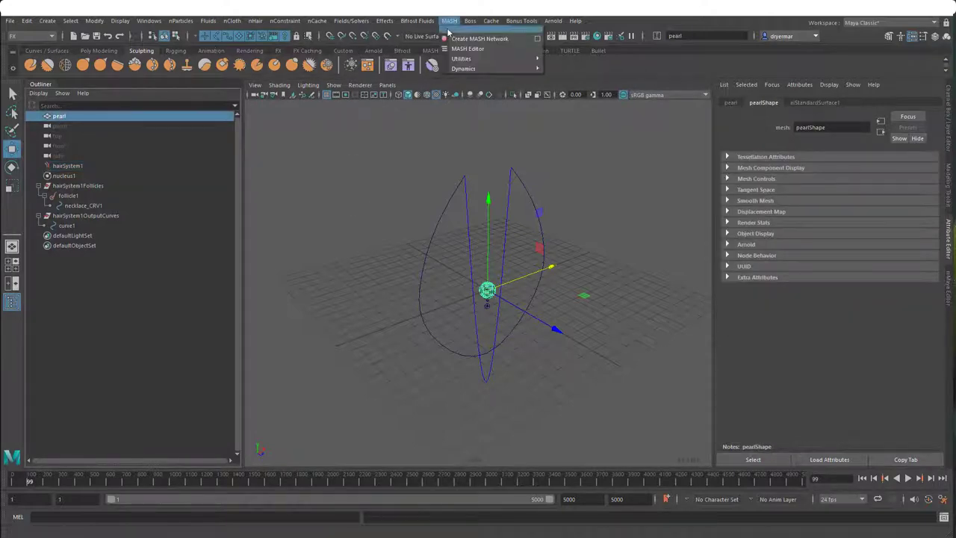
left_click(533, 37)
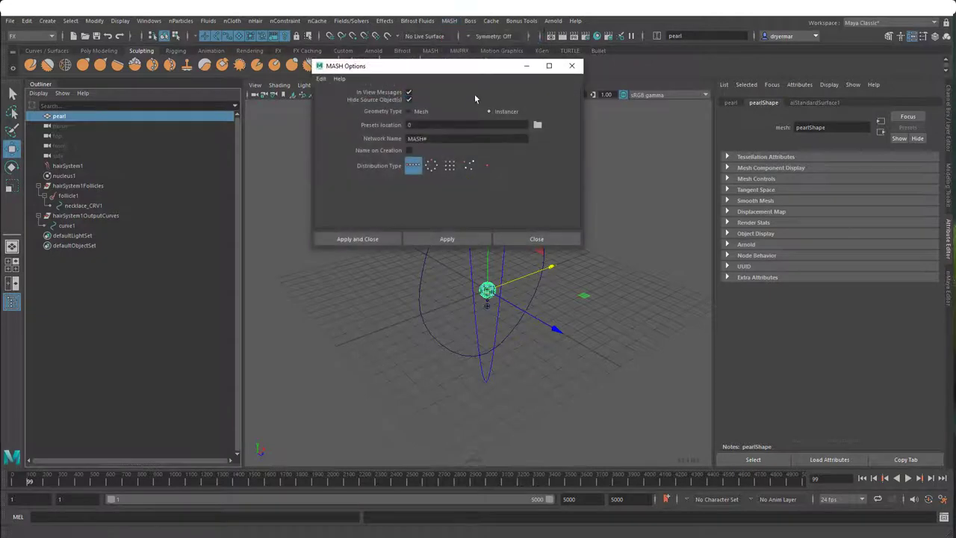
left_click(349, 239)
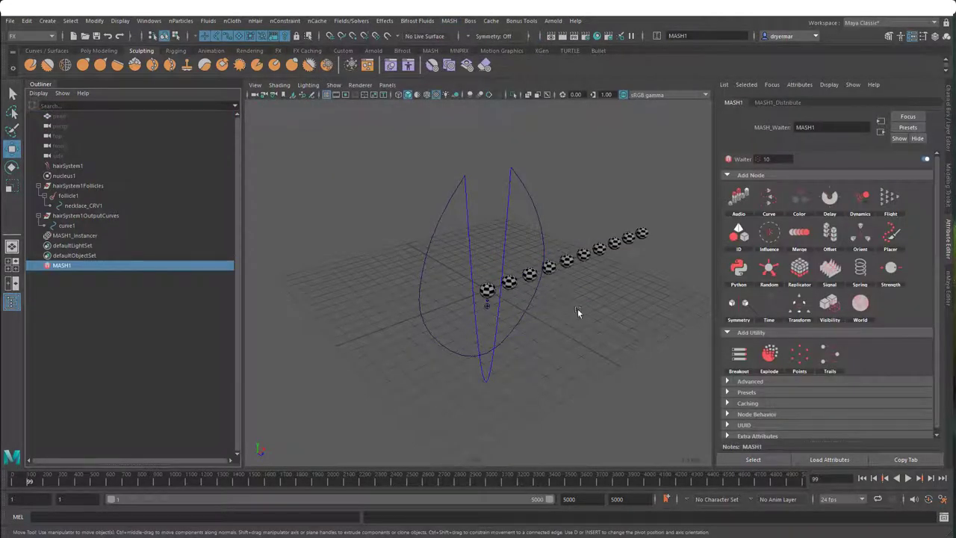
Step: Add a Curve node to MASH1 with curve1 as its input curve, and set the Distribute node's Distance X to 0
left_click(769, 197)
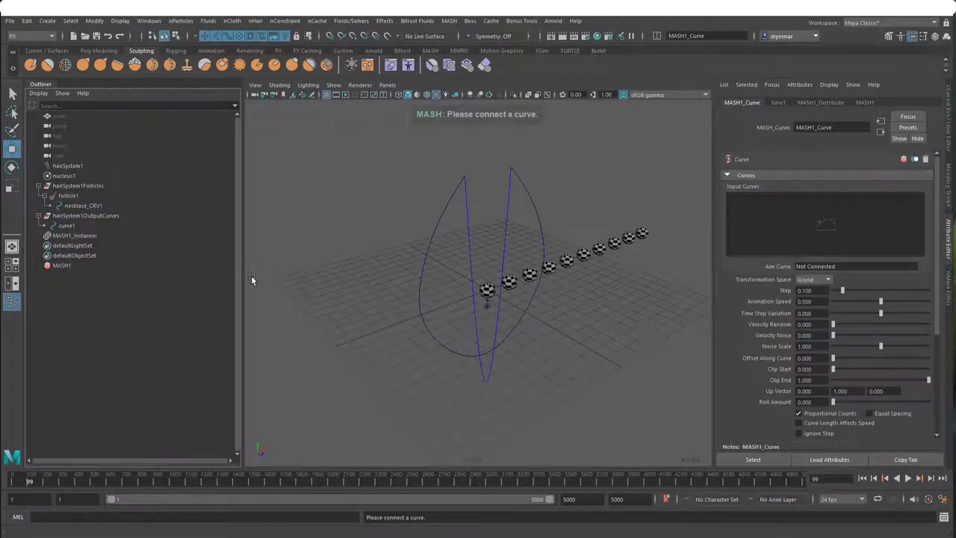
middle_click_drag(65, 224, 790, 227)
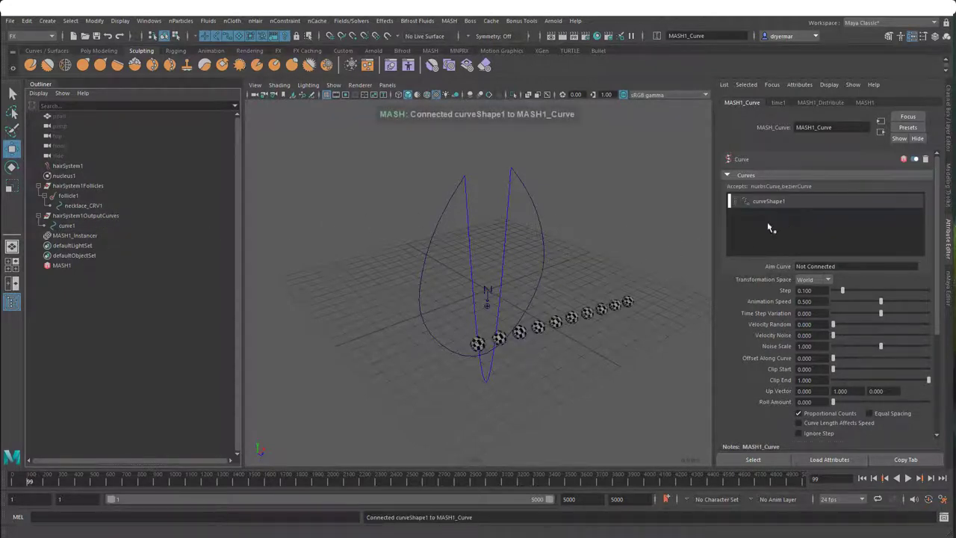
left_click(820, 102)
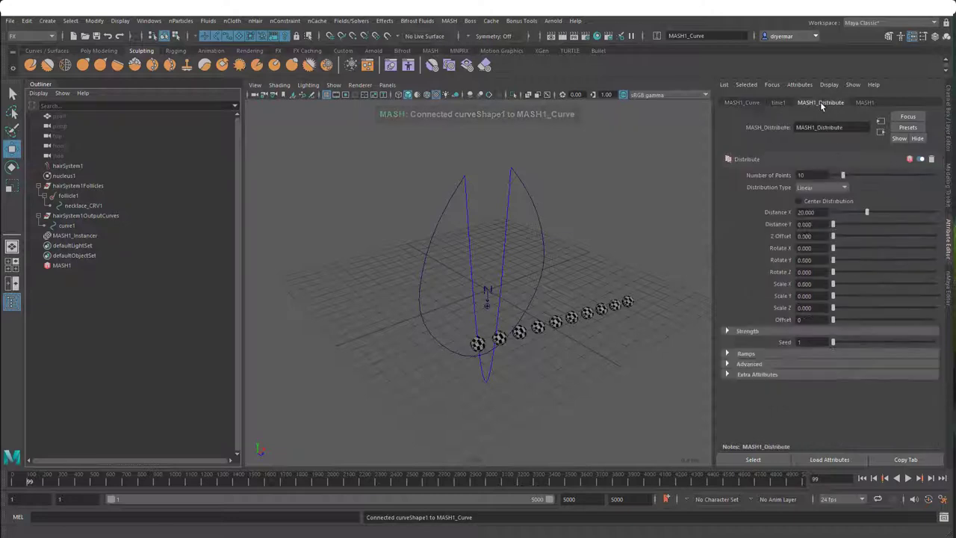
left_click_drag(866, 215, 804, 214)
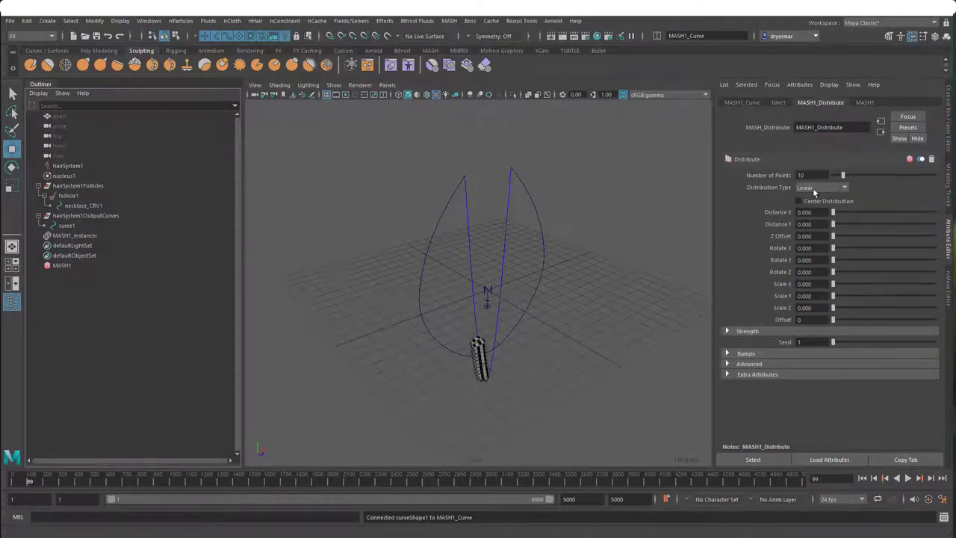
Step: Set the MASH1_Curve node's Step to 1 and its Animation Speed to 0
left_click(747, 102)
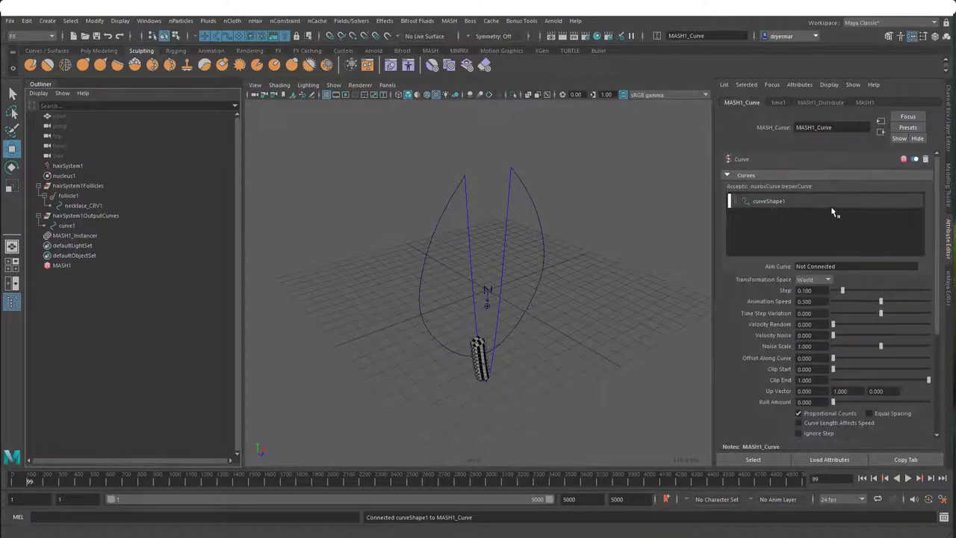
left_click_drag(849, 290, 931, 297)
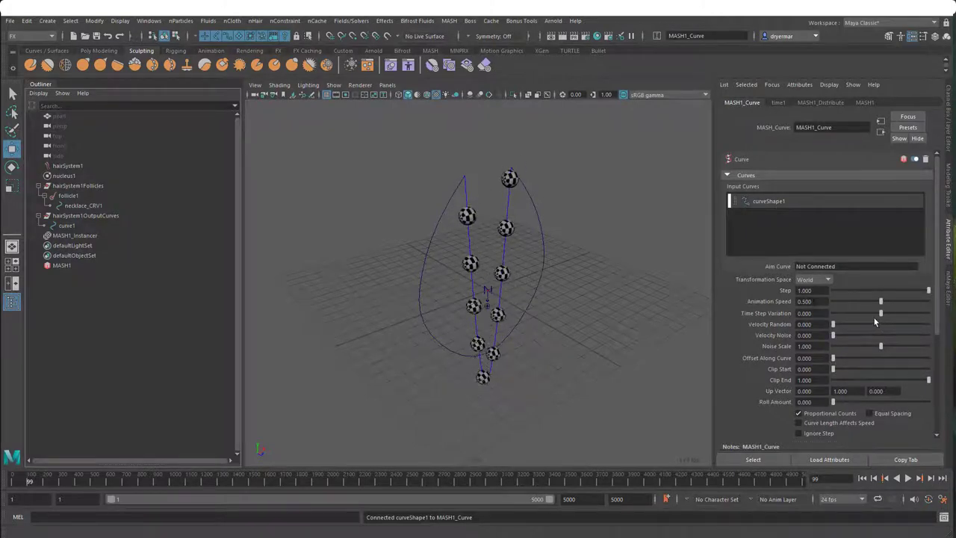
left_click_drag(867, 306, 803, 304)
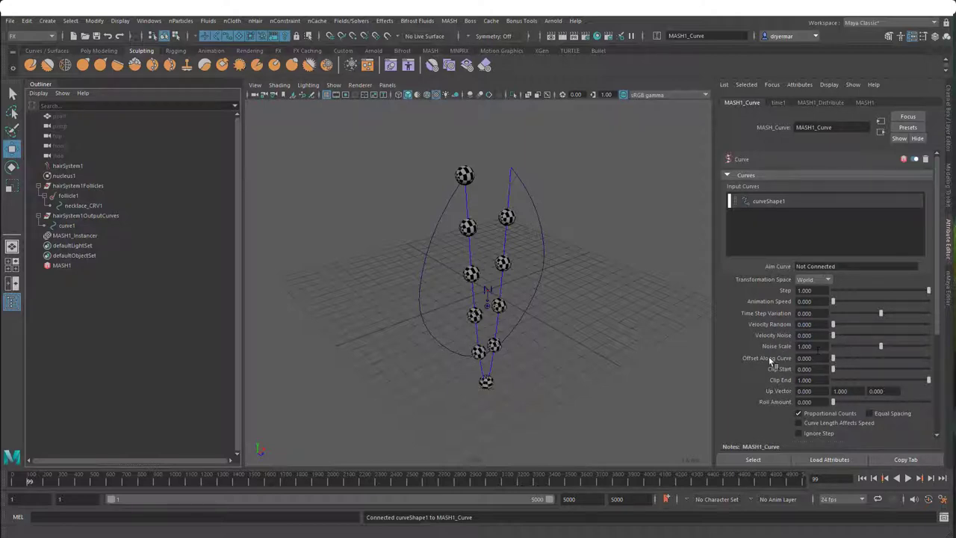
Step: Set the MASH1_Curve node's Offset Along Curve to 0.050 to shift the pearls along the necklace
left_click_drag(832, 359, 838, 360)
left_click_drag(647, 315, 575, 301, "alt")
double_click(808, 359)
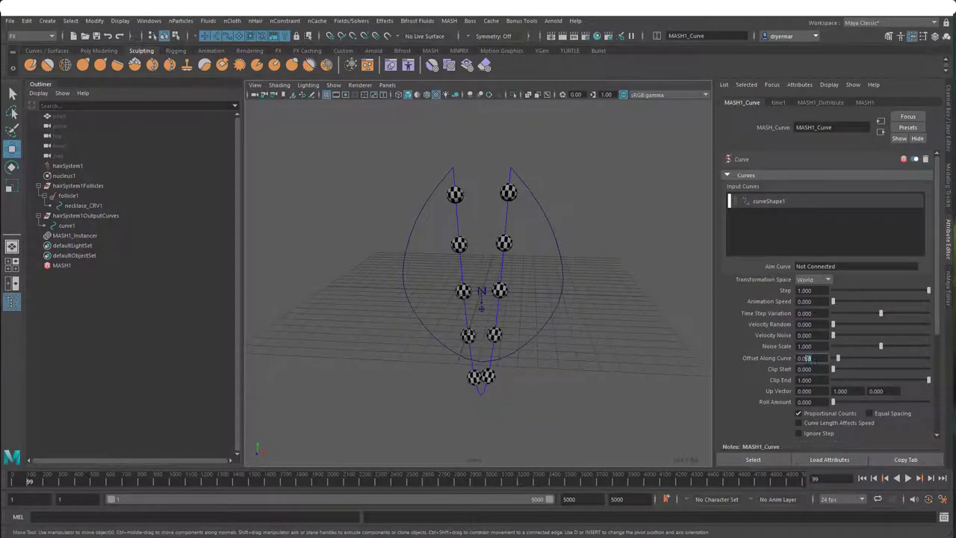
key("Return")
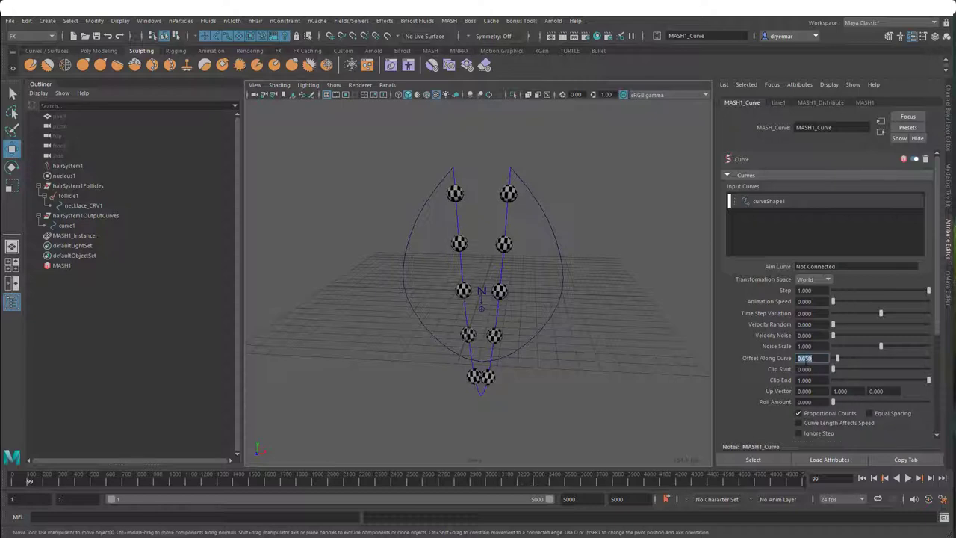
Step: Adjust the MASH1_Distribute node's Number of Points to 20, judging the pearl spacing in the hanging pose and at the first frame
left_click(821, 103)
mouse_move(844, 176)
left_mouse_down()
mouse_move(863, 177)
mouse_move(853, 183)
left_mouse_up()
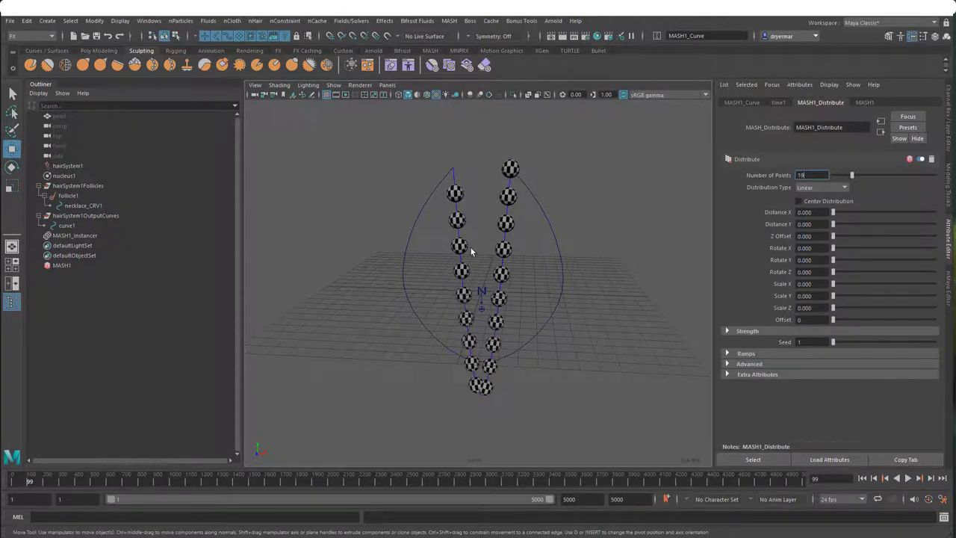
left_click_drag(481, 241, 642, 389, "alt")
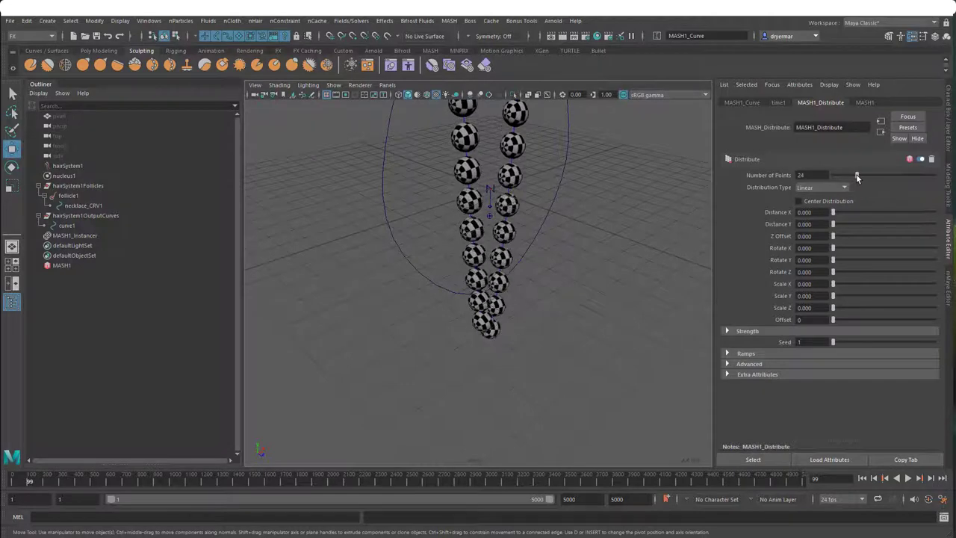
left_click_drag(854, 177, 849, 178)
left_click_drag(486, 218, 557, 246, "alt")
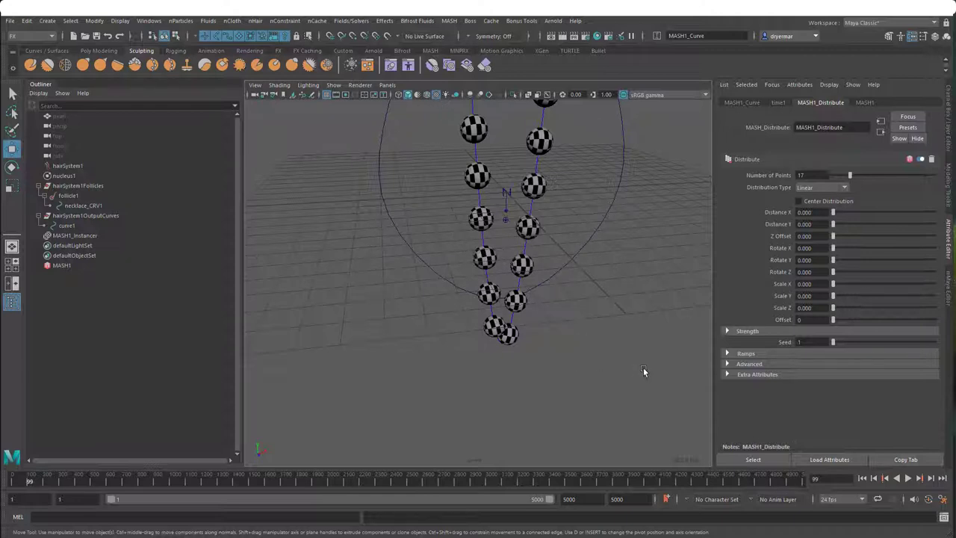
left_click(862, 478)
scroll(549, 334, "up", 3)
left_click_drag(549, 333, 632, 303, "alt")
left_click_drag(858, 176, 854, 178)
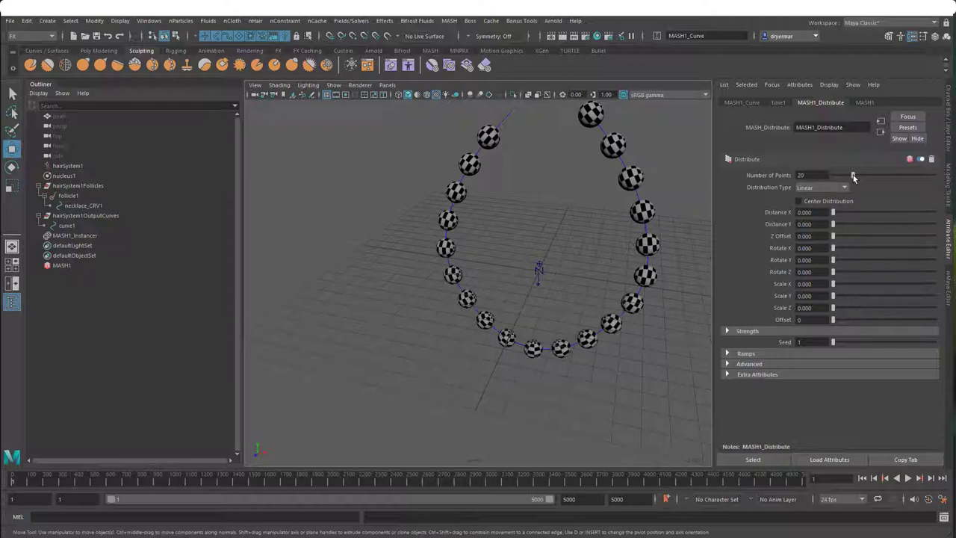
Step: Set the MASH1_Curve node's Offset Along Curve to 0.074, Noise Scale to 1.263 and Velocity Noise to 0.005
left_click(749, 103)
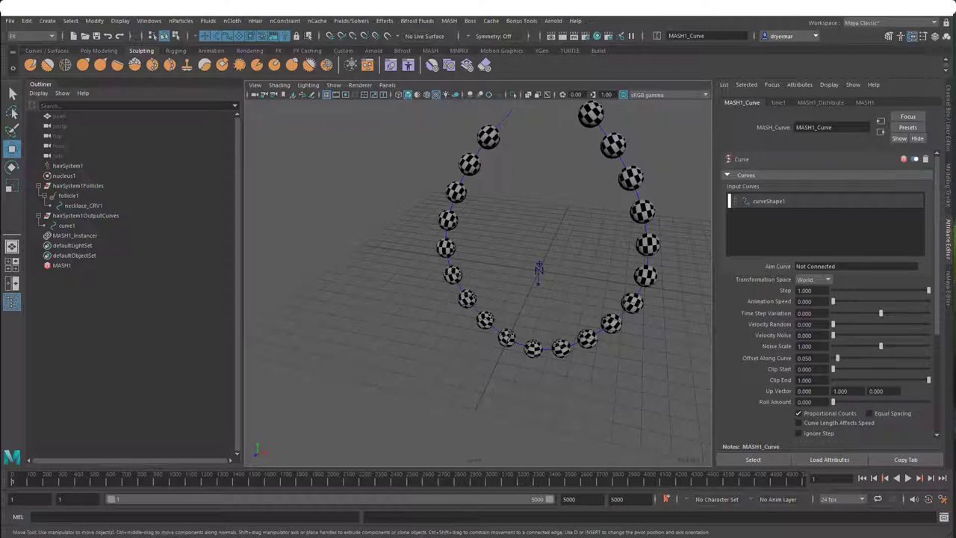
left_click_drag(840, 360, 839, 361)
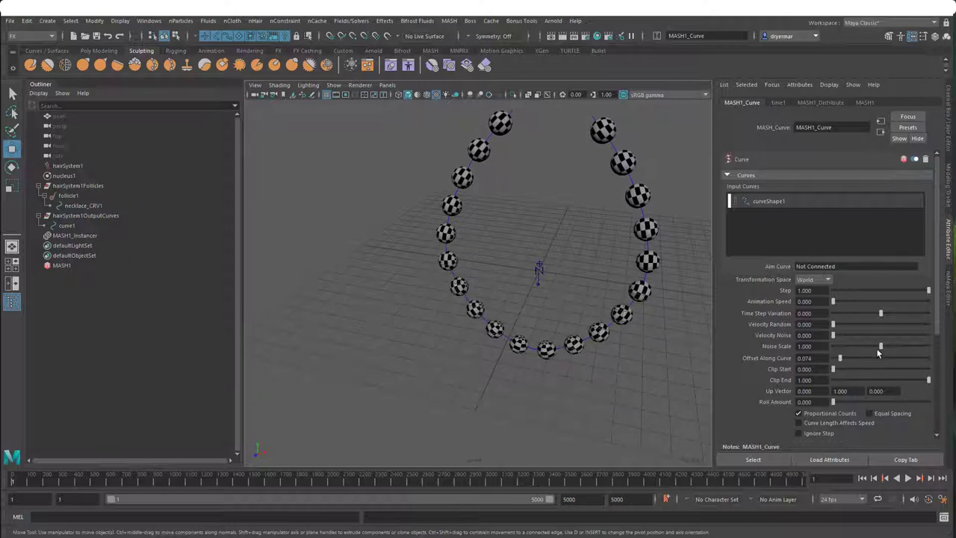
left_click_drag(883, 347, 899, 347)
left_click_drag(834, 335, 837, 335)
Step: Try negative Time Step Variation values on the MASH1_Curve node and reset the attribute to 0
left_click_drag(879, 314, 878, 315)
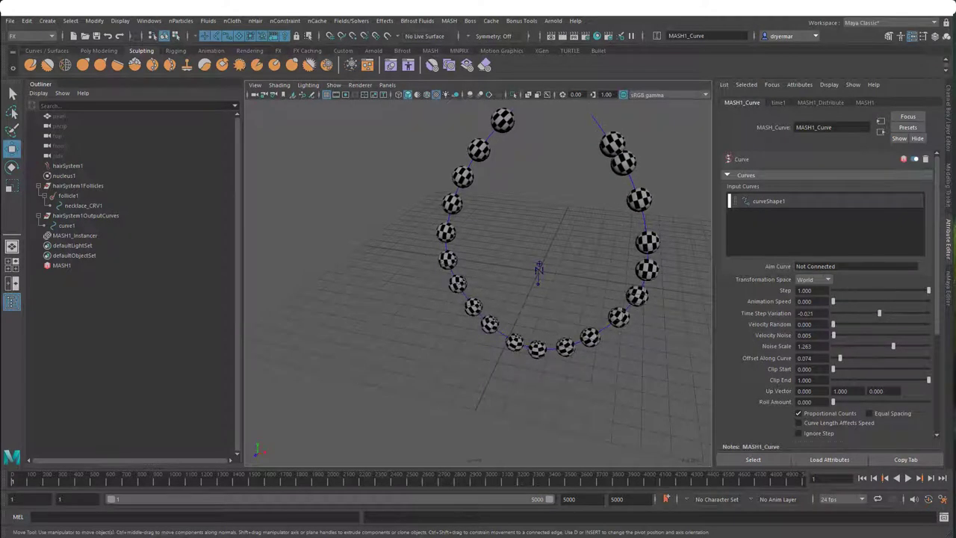
mouse_move(879, 316)
left_mouse_down()
mouse_move(905, 315)
mouse_move(870, 309)
left_mouse_up()
double_click(820, 312)
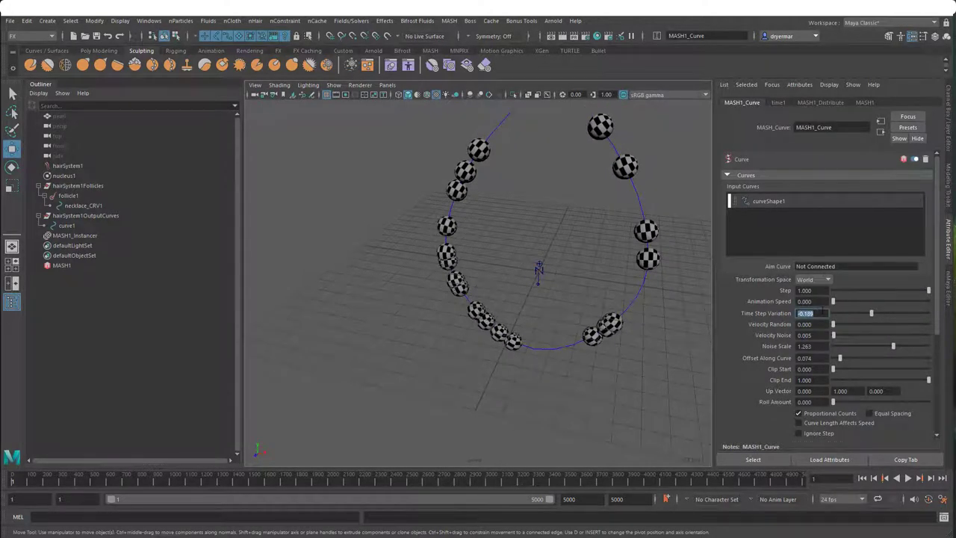
type("0")
key("Return")
Step: Play the necklace simulation twice from the first frame to check how the pearls follow the curve, rewinding after each run
left_click_drag(550, 281, 616, 333, "alt")
scroll(567, 281, "down", 3)
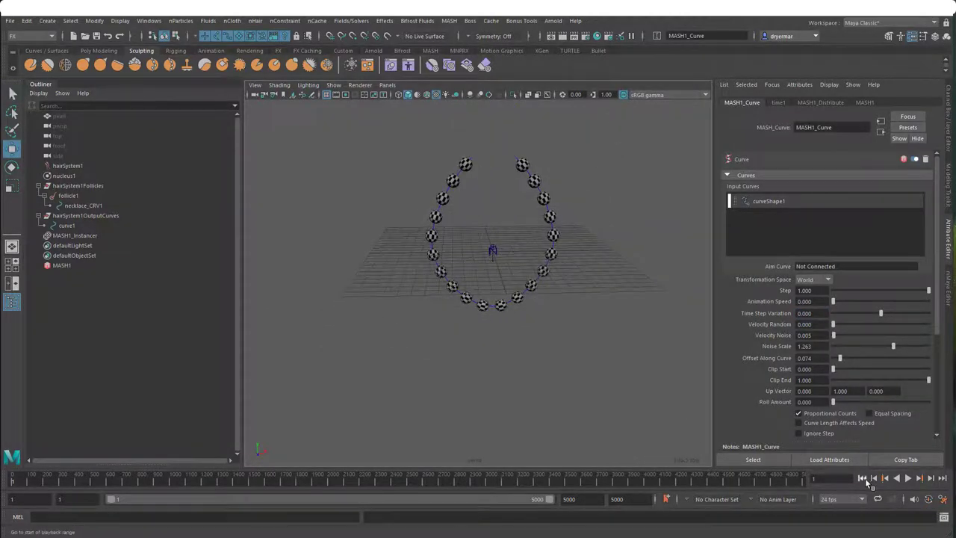
left_click(908, 479)
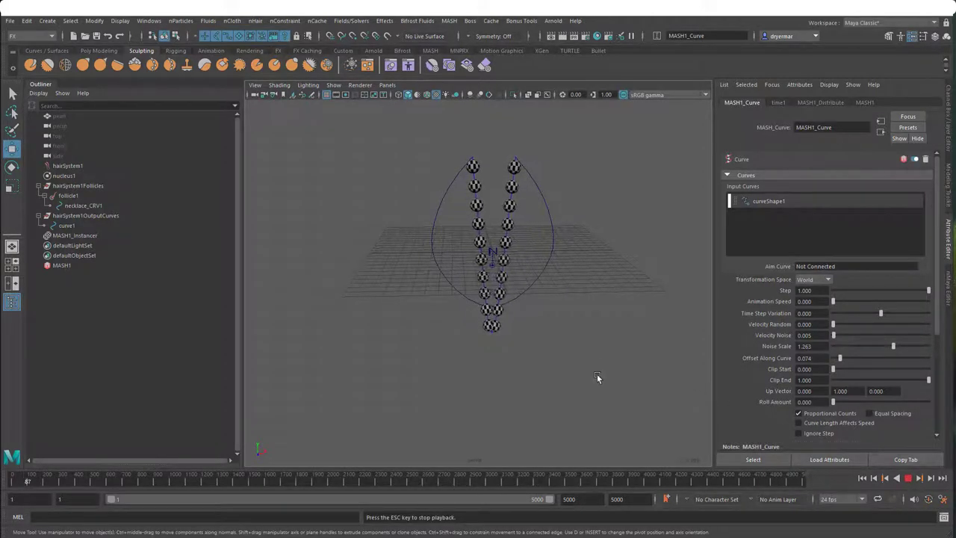
left_click(908, 479)
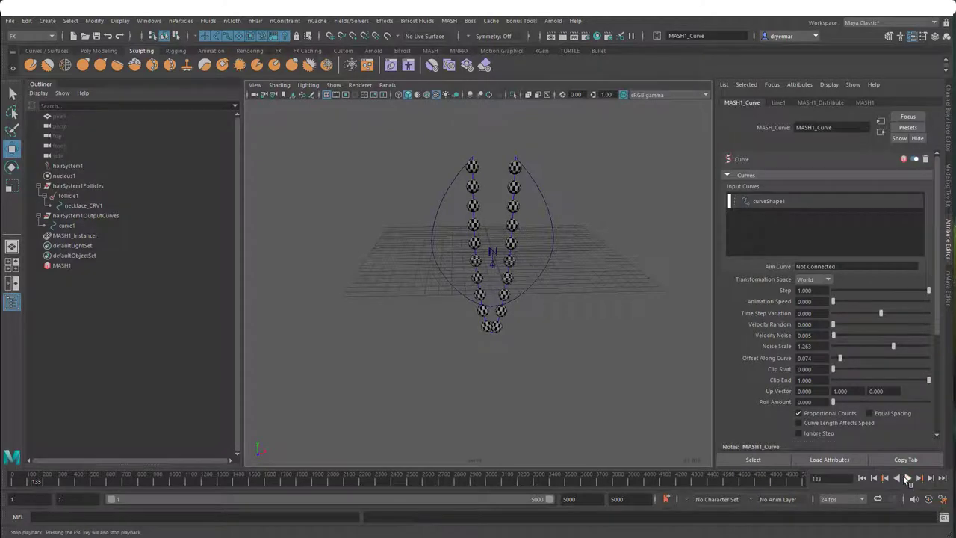
left_click(862, 478)
mouse_move(599, 376)
left_mouse_down("alt")
mouse_move(629, 336)
mouse_move(624, 382)
mouse_move(571, 371)
mouse_move(600, 373)
left_mouse_up("alt")
left_click_drag(627, 338, 570, 312, "alt")
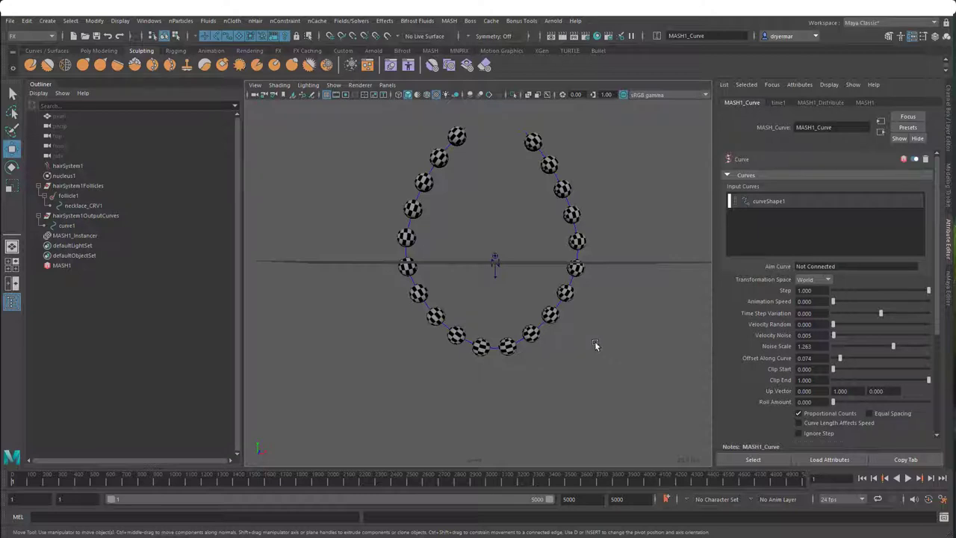
left_click_drag(591, 340, 526, 338, "alt")
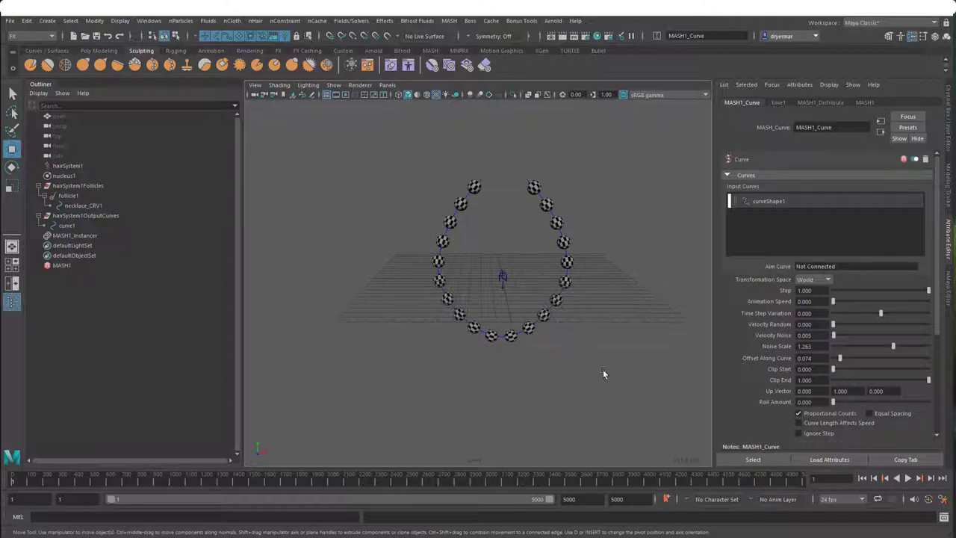
right_click_drag(653, 359, 691, 403, "alt")
left_click(908, 479)
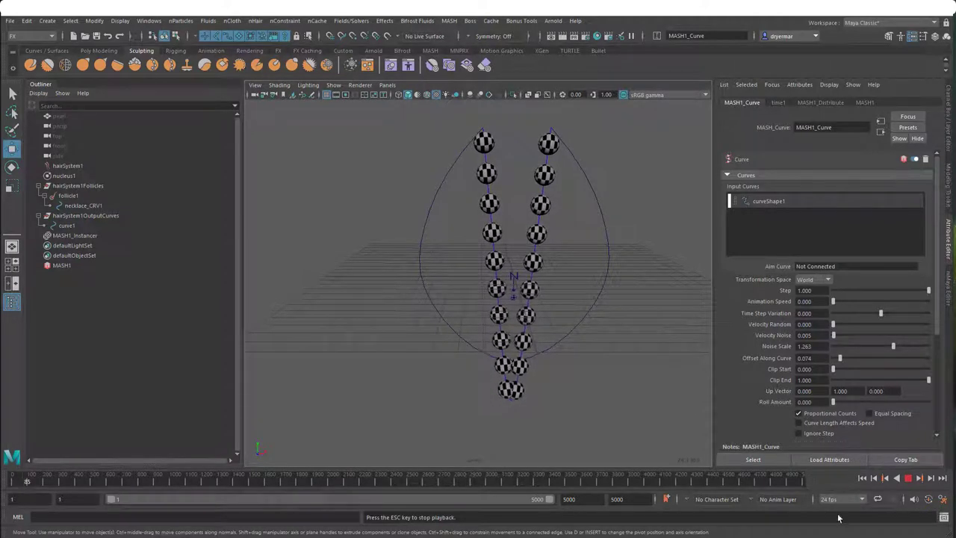
left_click(907, 478)
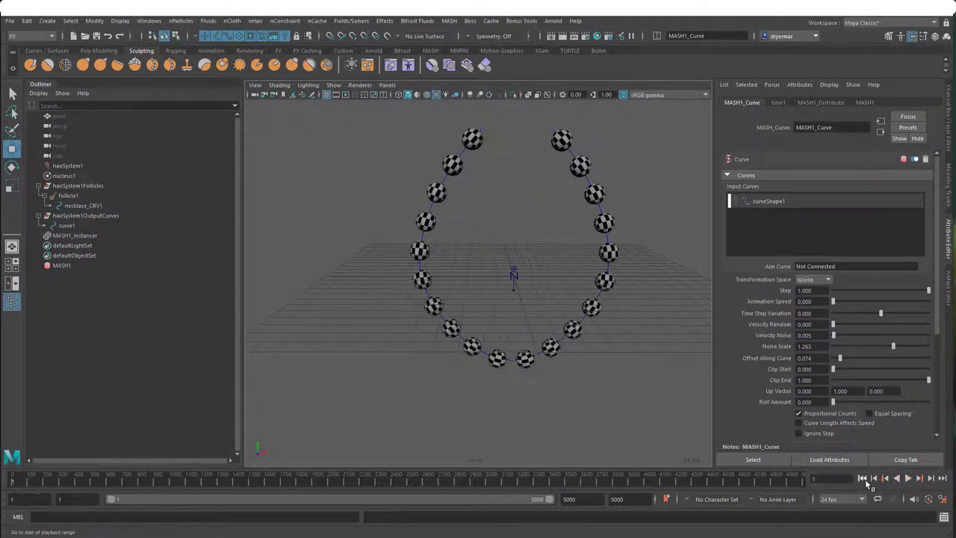
left_click(863, 478)
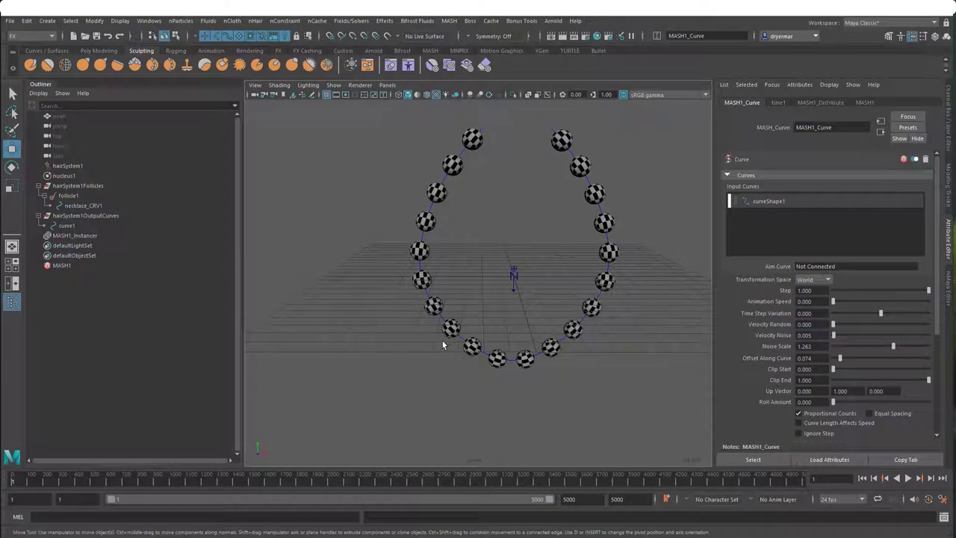
Step: Add a Dynamics node to the MASH1 network
left_click(62, 266)
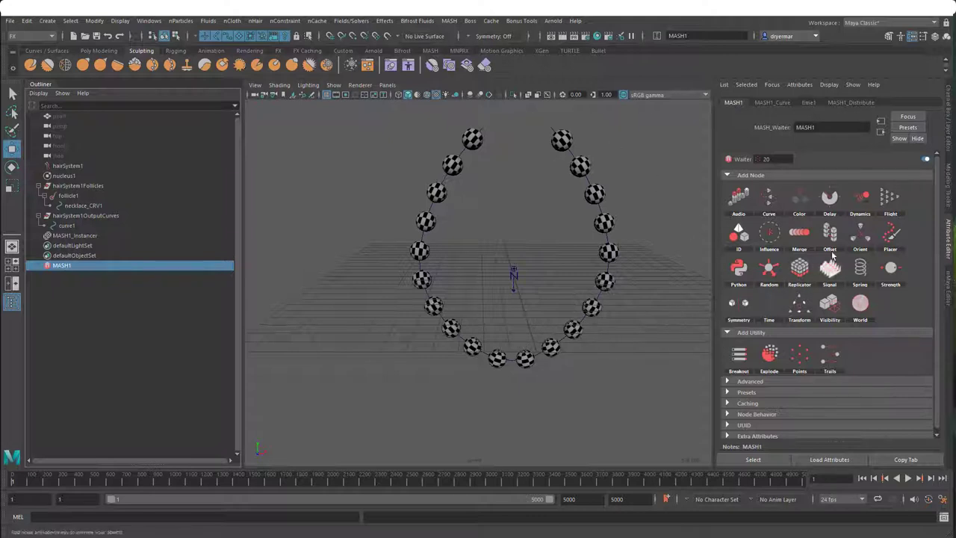
left_click(860, 198)
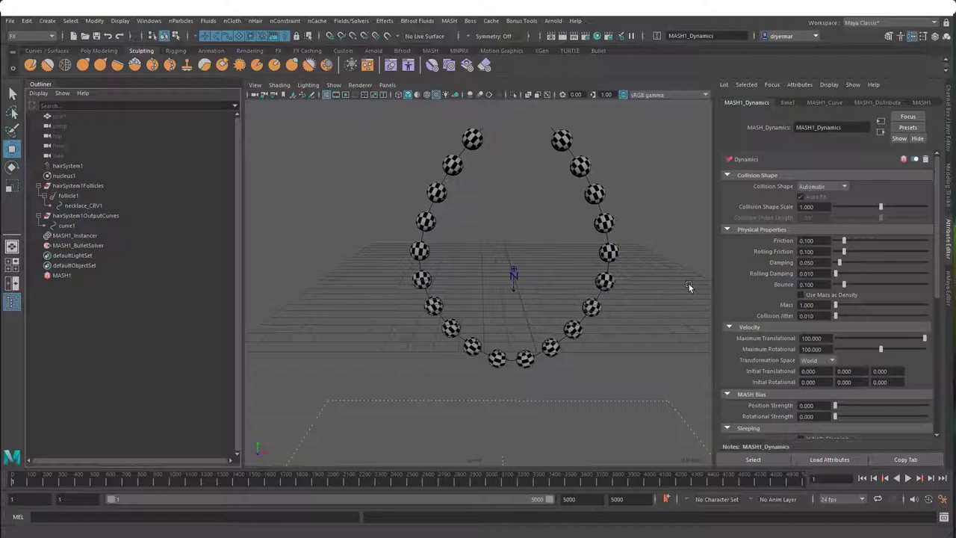
left_click(512, 300)
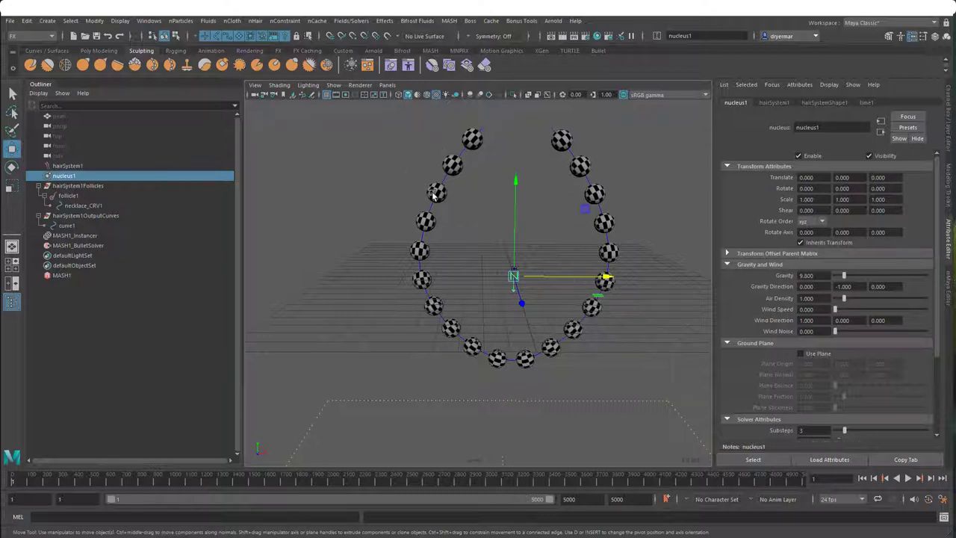
Step: Inspect the Bullet ground plane beneath the necklace, play the simulation to see how the pearls behave, and return to the first frame
left_click_drag(517, 301, 439, 244, "alt")
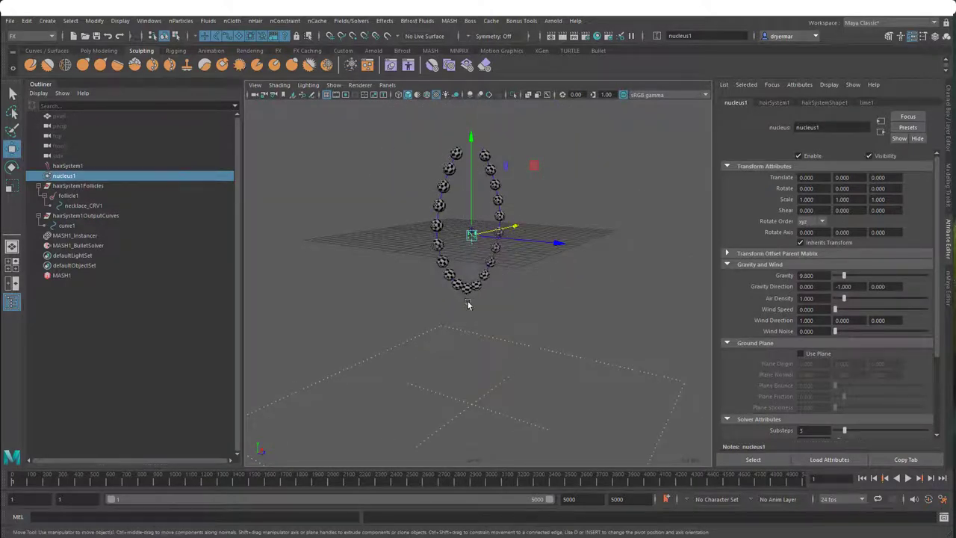
left_click_drag(516, 346, 495, 301, "alt")
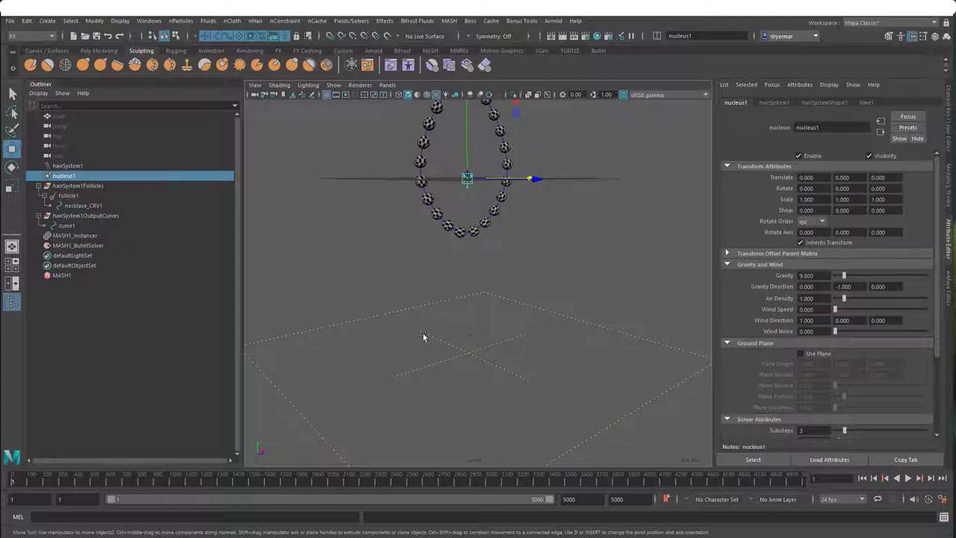
left_click_drag(465, 358, 421, 371, "alt")
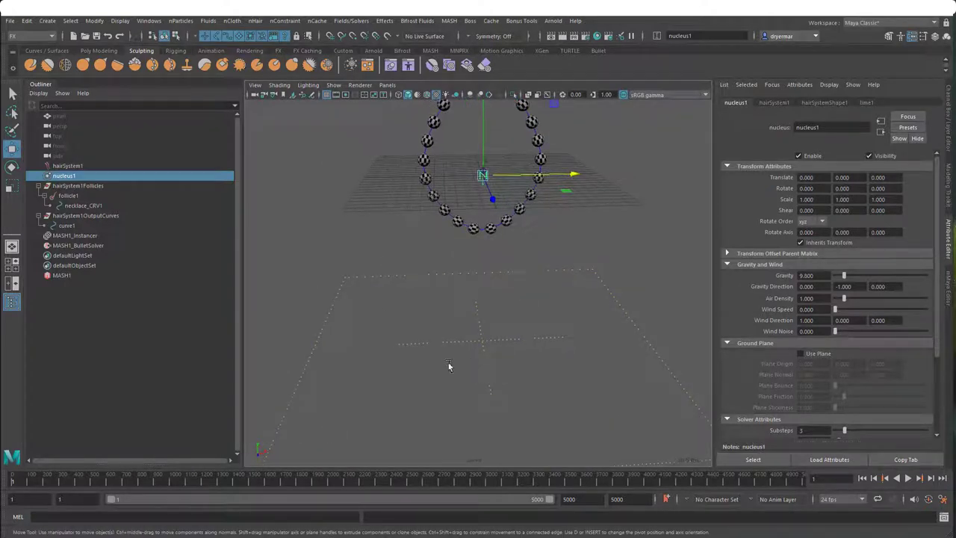
left_click_drag(513, 344, 499, 324, "alt")
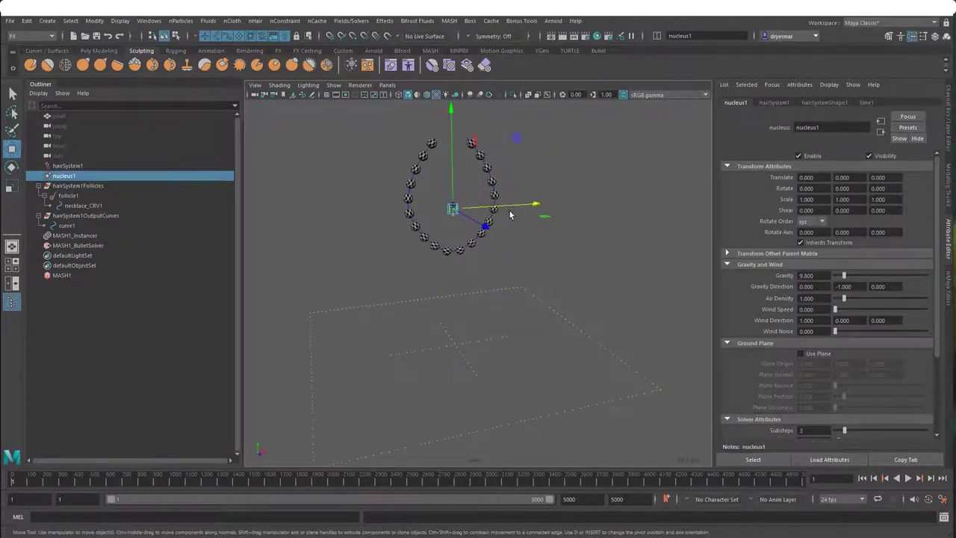
left_click(908, 479)
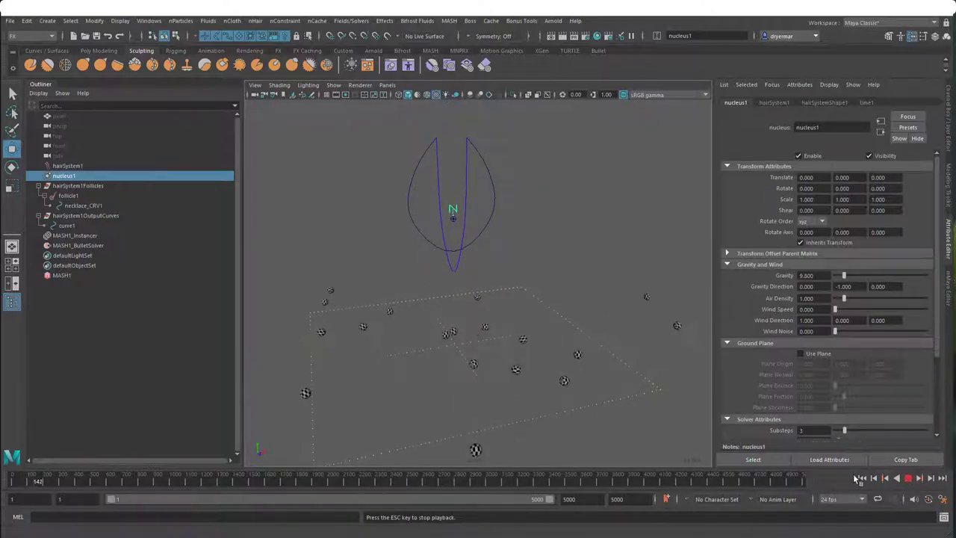
left_click(908, 479)
left_click(863, 479)
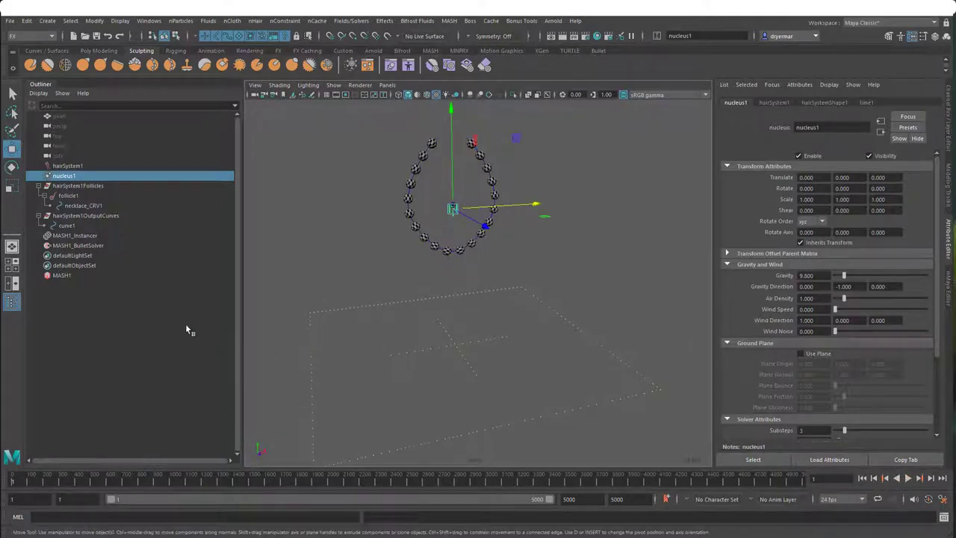
Step: Review the MASH1_Dynamics attributes and the MASH1_BulletSolver's ground position, gravity, collision margin and collider settings
left_click(97, 275)
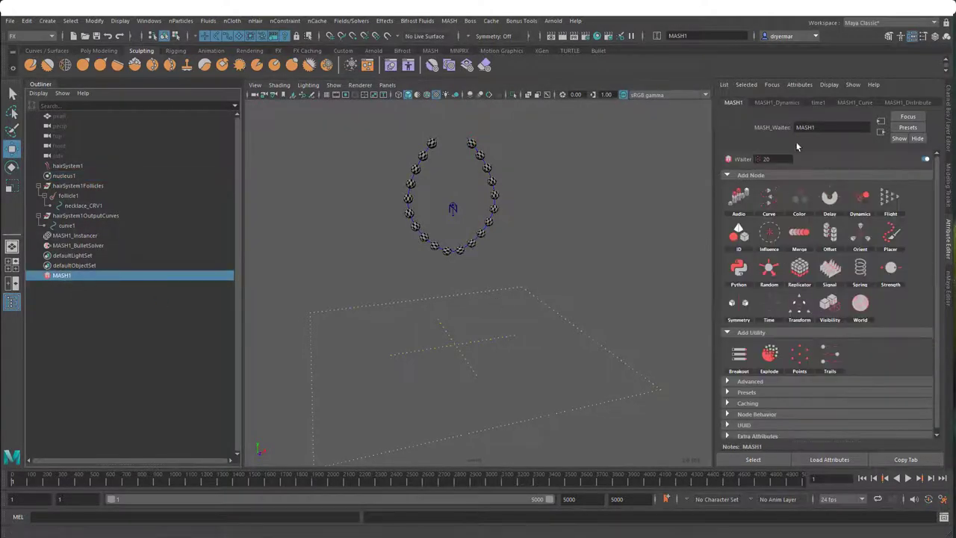
left_click(776, 102)
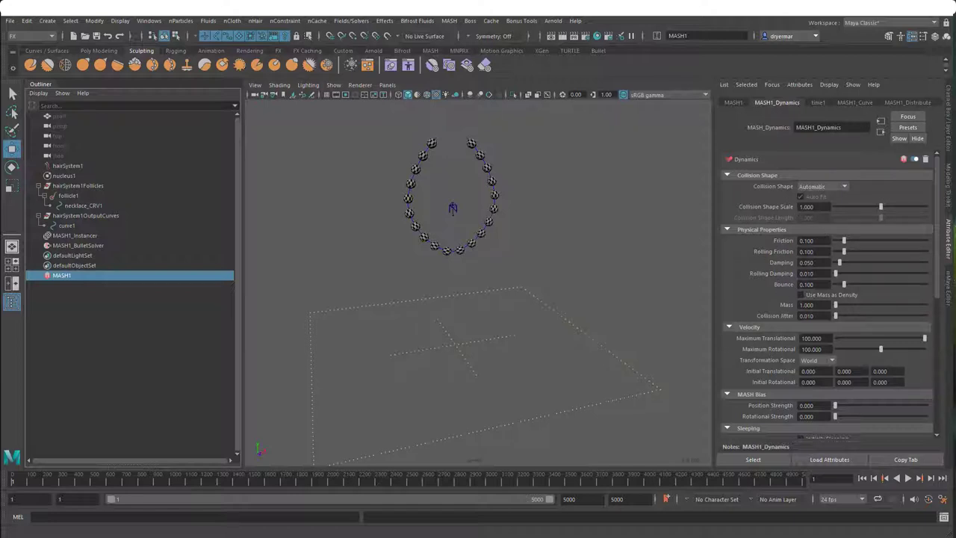
scroll(773, 295, "down", 2)
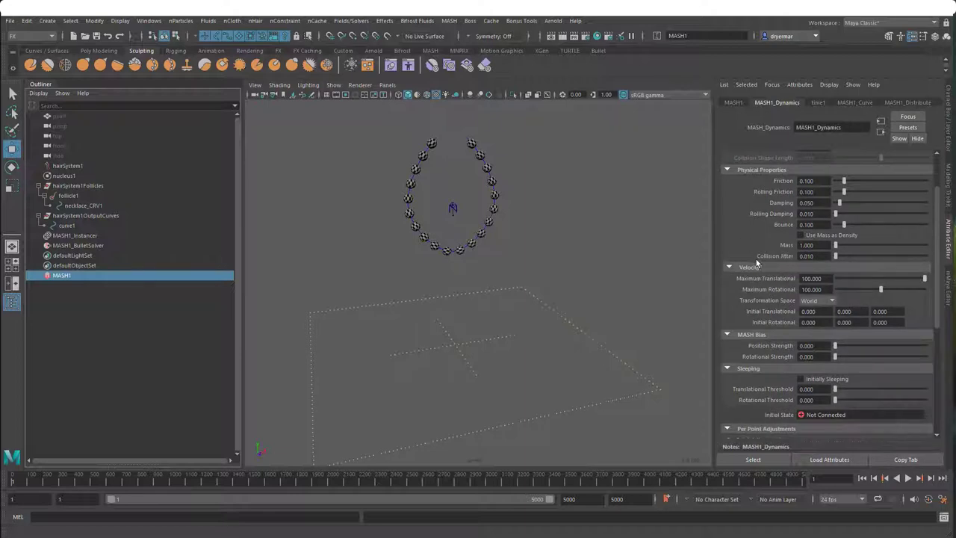
scroll(788, 299, "up", 2)
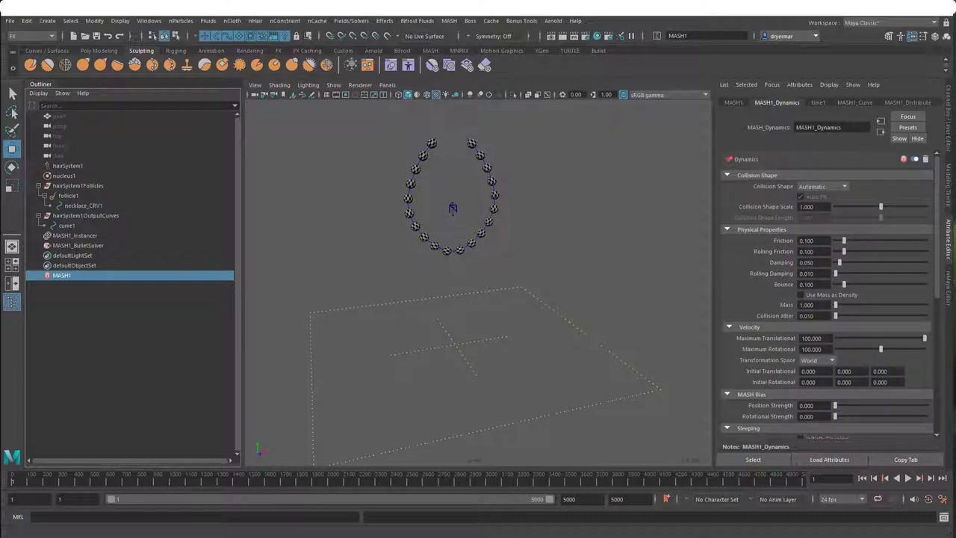
left_click(92, 247)
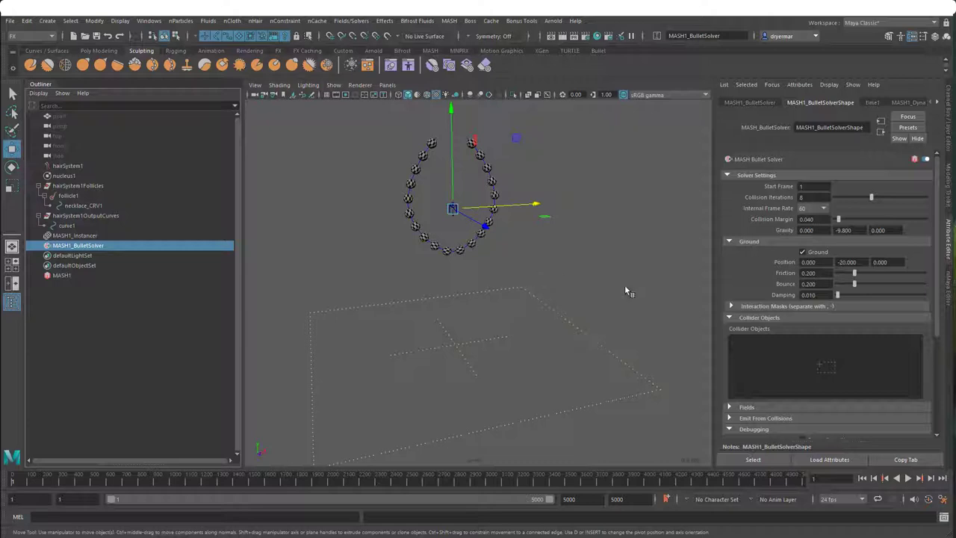
double_click(846, 262)
double_click(844, 230)
double_click(807, 219)
scroll(776, 287, "down", 2)
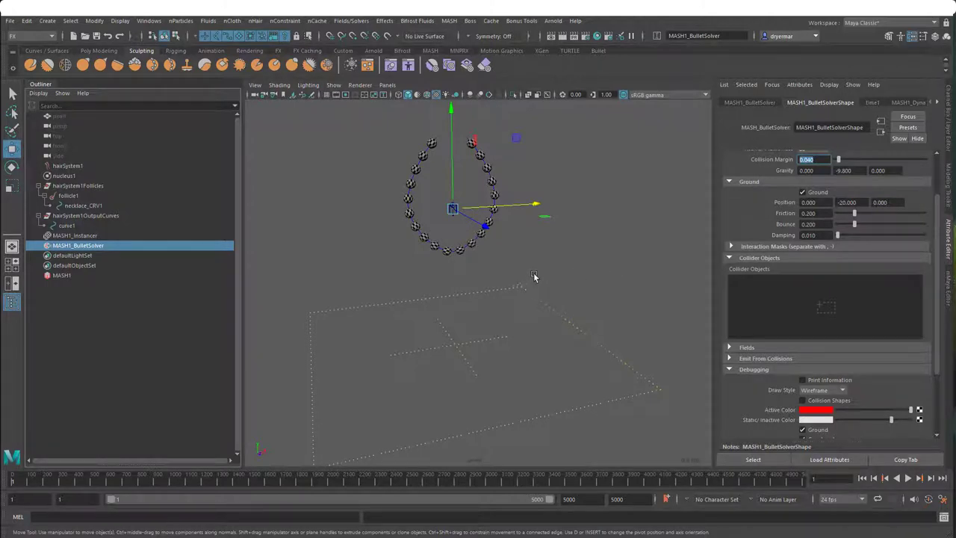
Step: Play the pearls' Bullet simulation briefly with MASH1_BulletSolver selected and rewind to the first frame
left_click(907, 478)
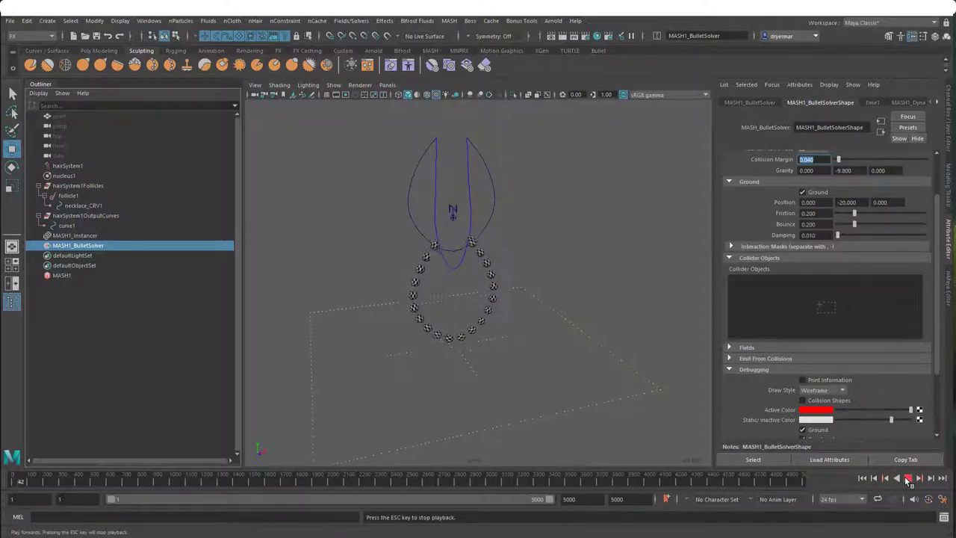
left_click(908, 478)
left_click(863, 478)
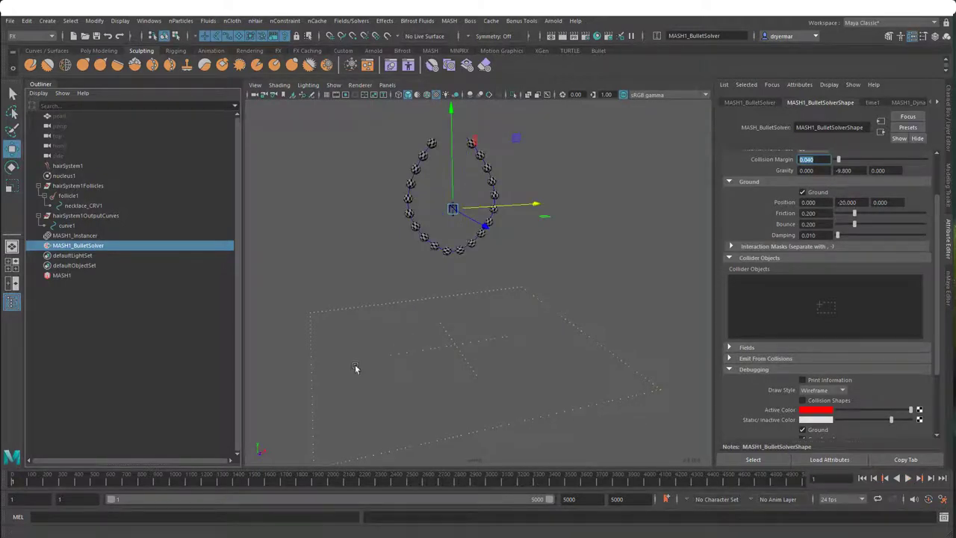
Step: Set the collision shape of the MASH1_Dynamics node to Sphere and review the other available shape types
left_click(74, 276)
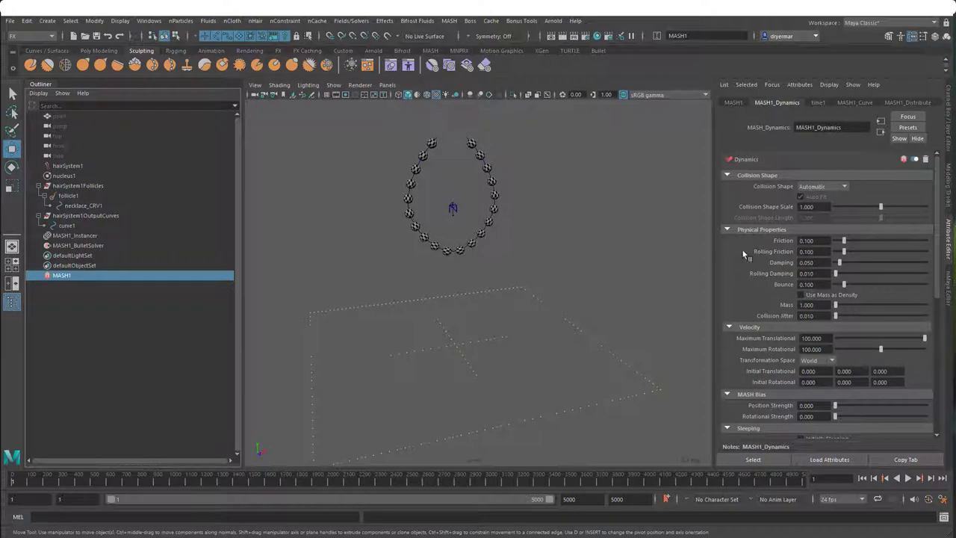
left_click(813, 186)
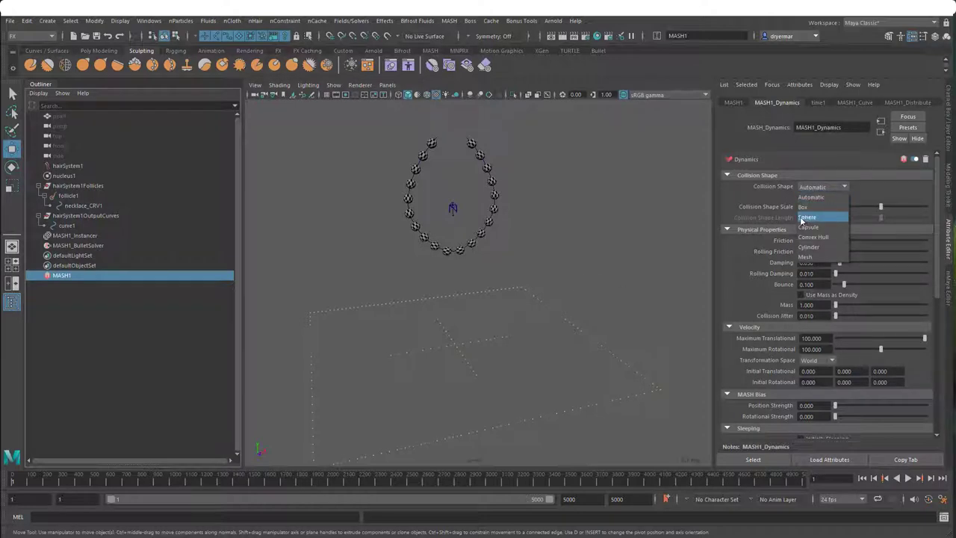
left_click(807, 218)
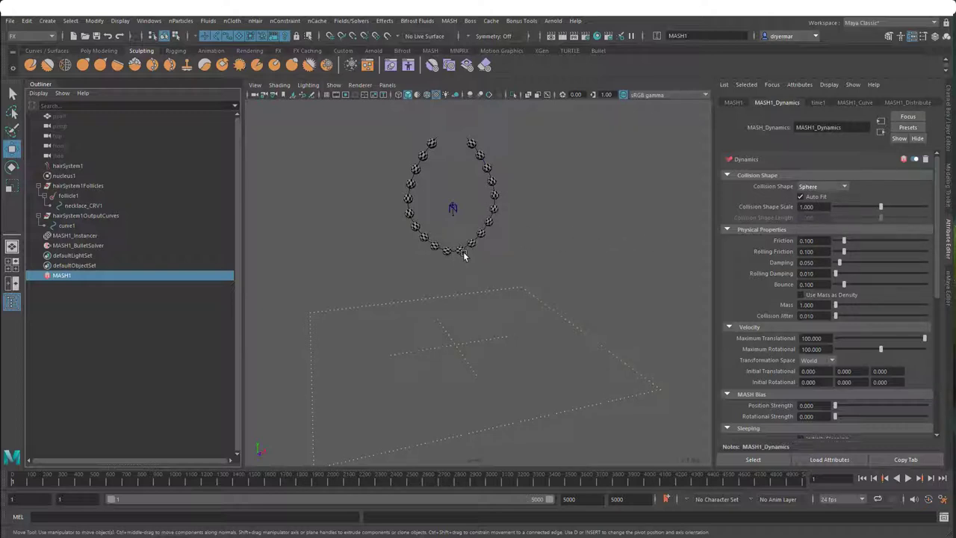
left_click(821, 188)
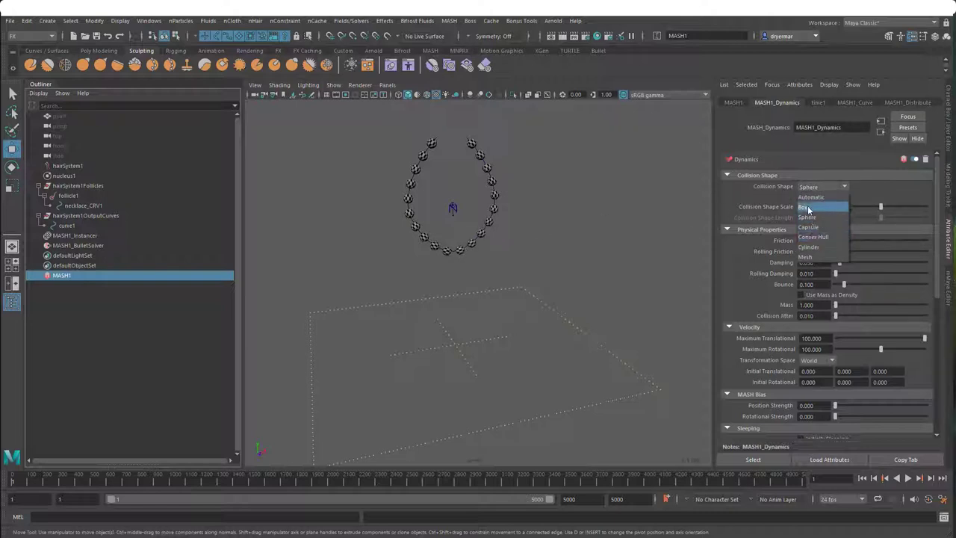
left_click(763, 198)
left_click(816, 189)
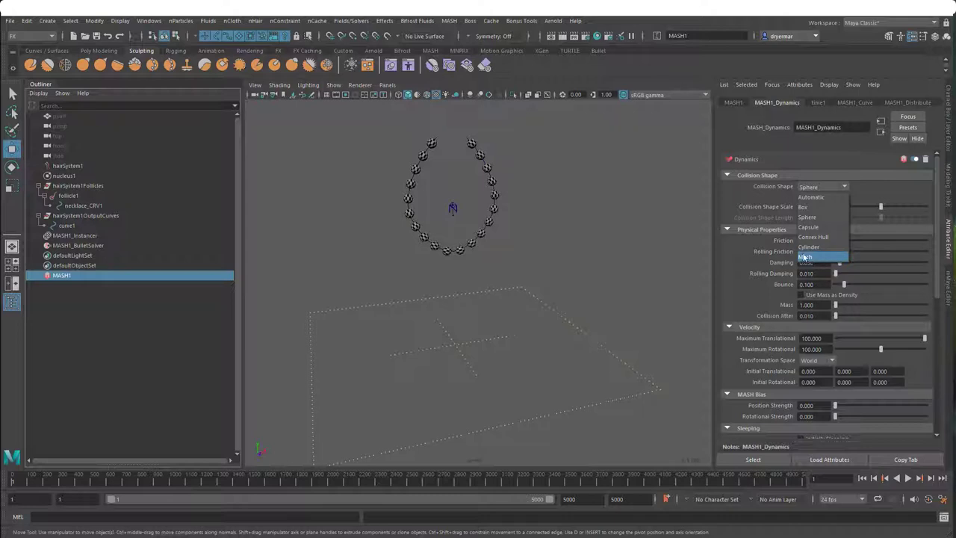
left_click(758, 197)
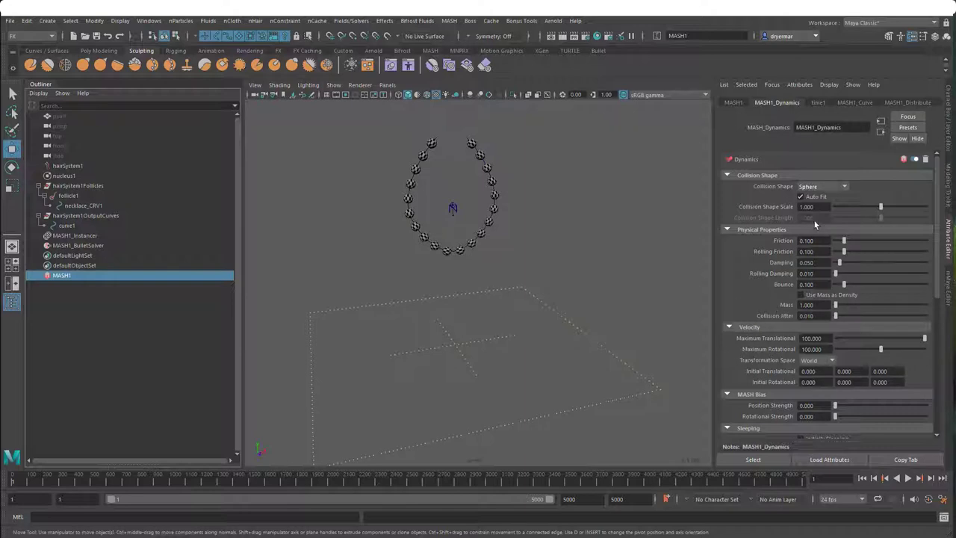
Step: Set the MASH Bias Position Strength to 1, play the simulation to check how the pearls follow the curve, and rewind
scroll(778, 356, "down", 2)
scroll(778, 356, "down", 3)
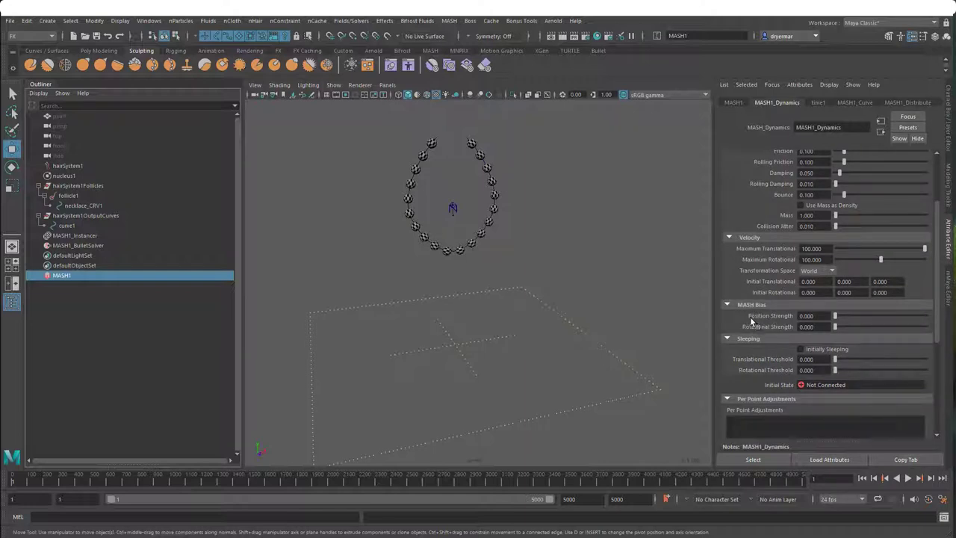
left_click(807, 315)
type("1")
key("Return")
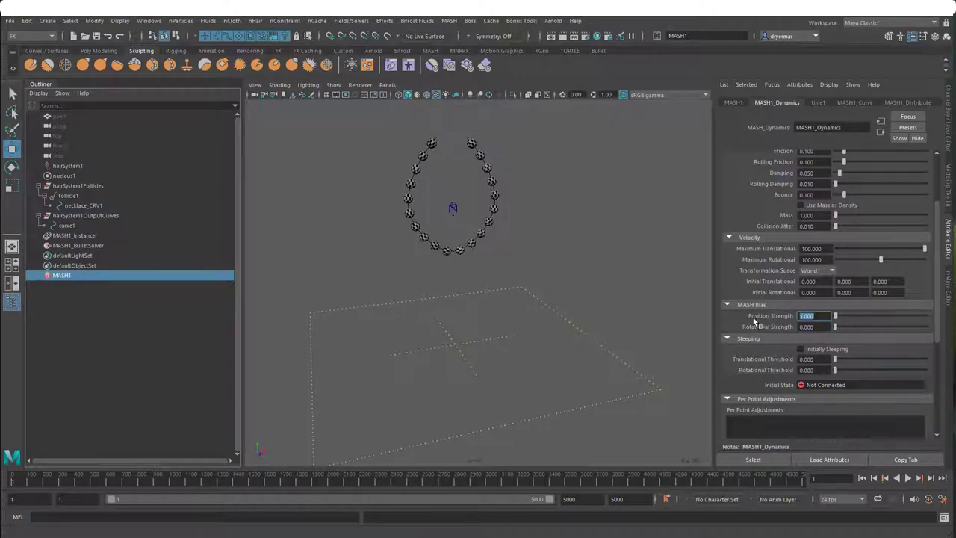
left_click(908, 478)
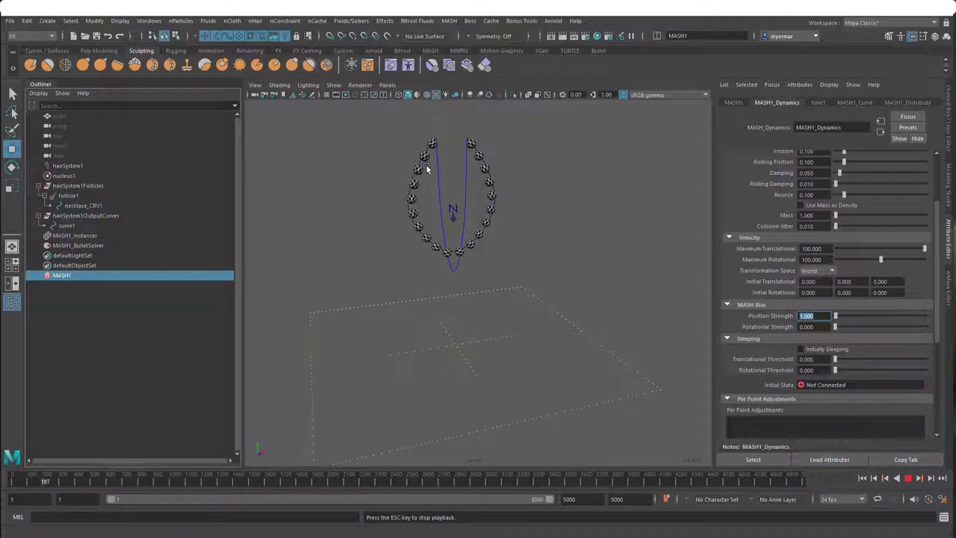
right_click_drag(445, 270, 396, 225, "alt")
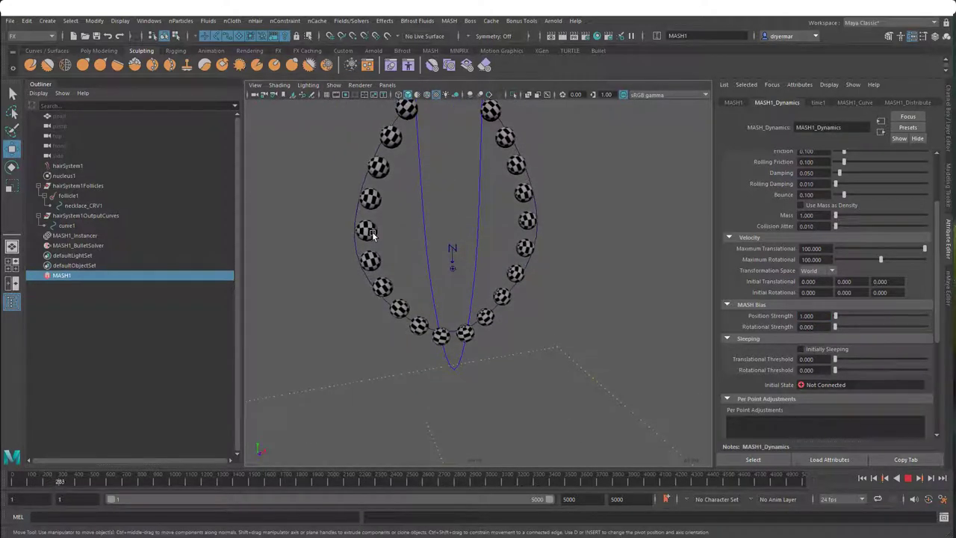
left_click(908, 478)
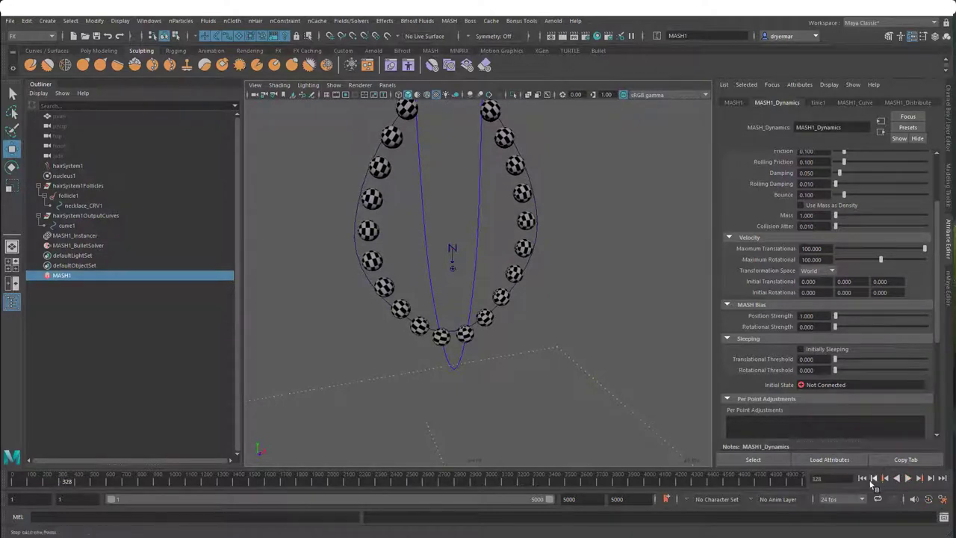
left_click(862, 478)
Step: Raise the MASH Bias Position Strength to 100, play the simulation, and return to the first frame
left_click(806, 316)
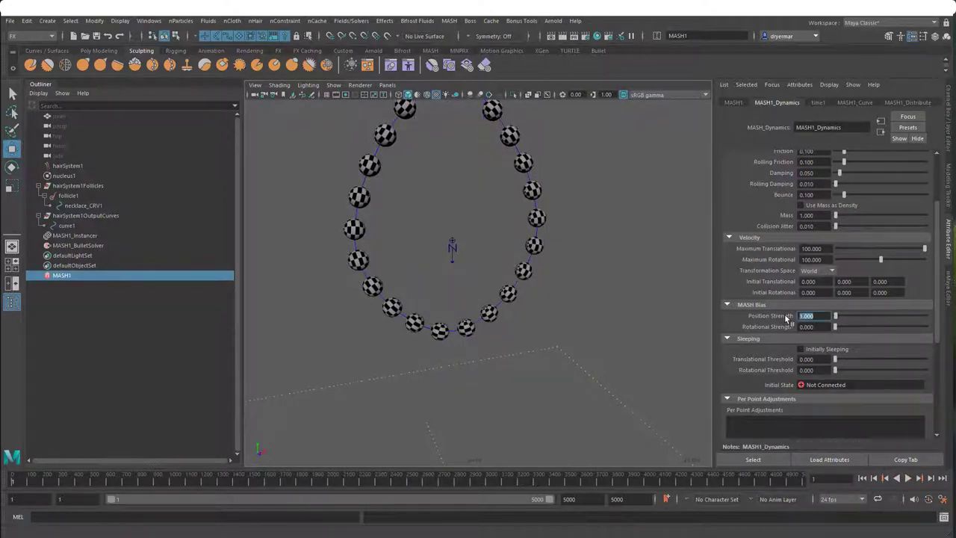
type("100")
key("Return")
left_click(908, 478)
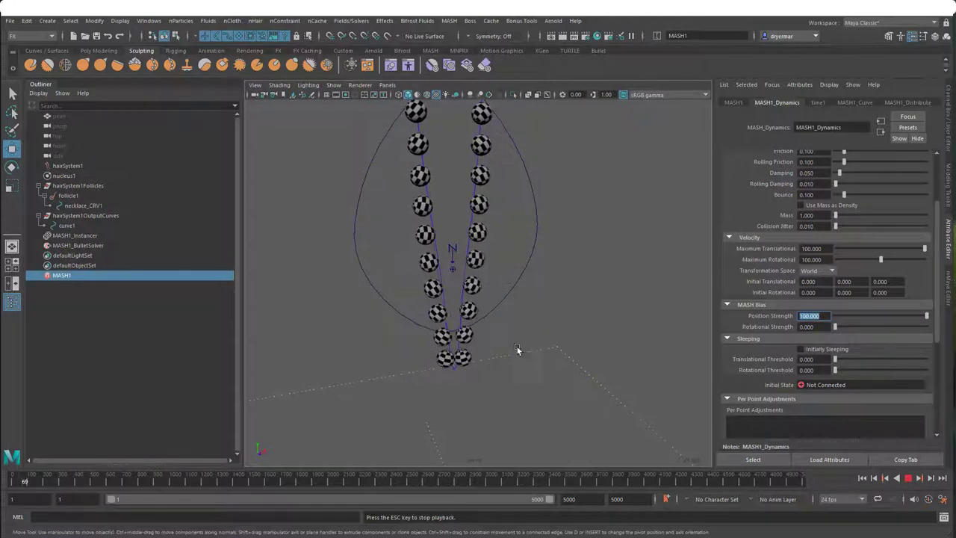
left_click(865, 478)
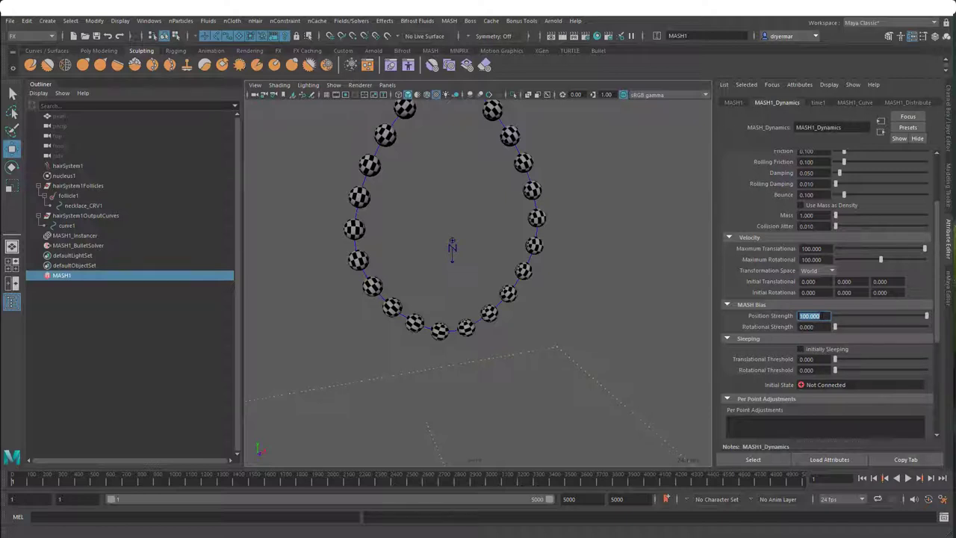
Step: Raise the MASH Bias Position Strength to 1000 and play the simulation to check the pearls against the curve
type("1000")
key("Return")
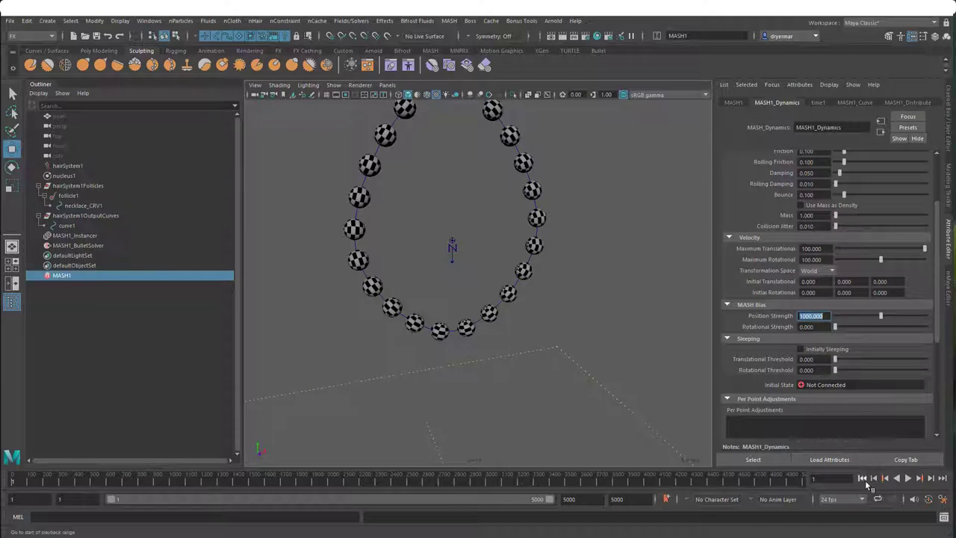
left_click(908, 478)
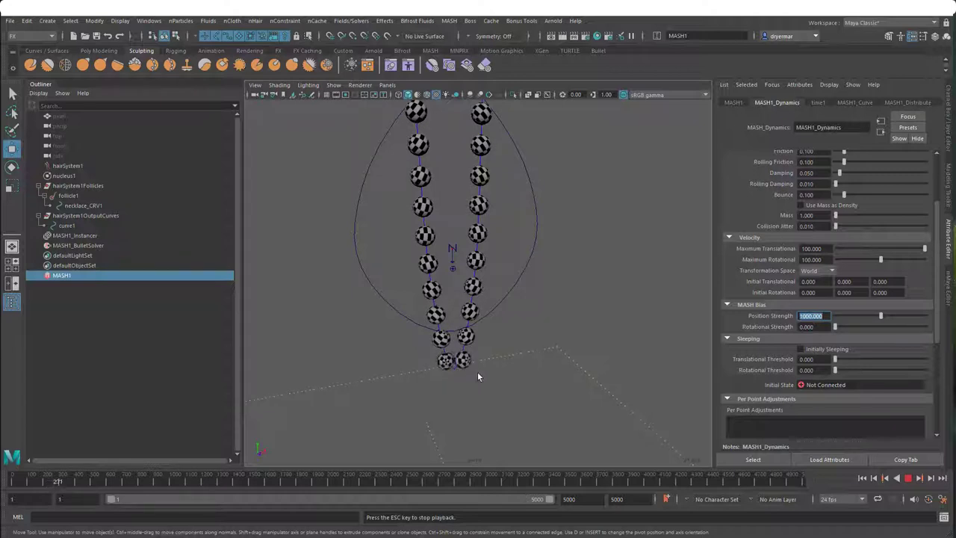
left_click(908, 478)
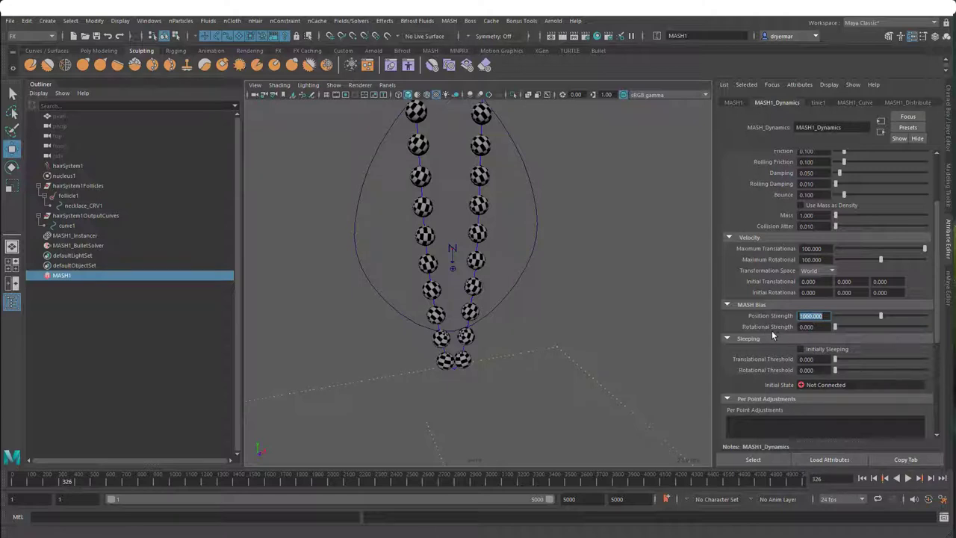
Step: Set the MASH Bias Rotational Strength to 100 and replay the simulation from the first frame
key("Tab")
type("100")
key("Return")
left_click(862, 478)
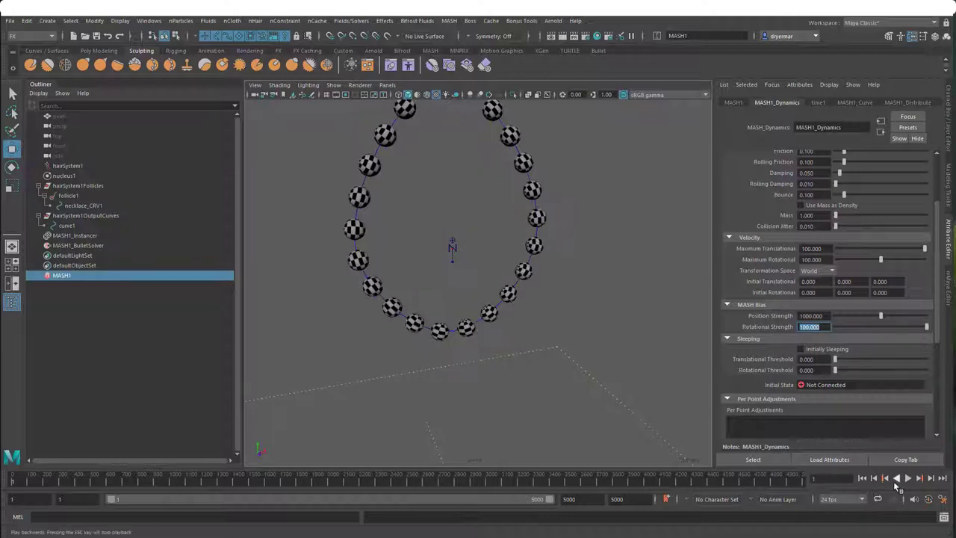
left_click(908, 478)
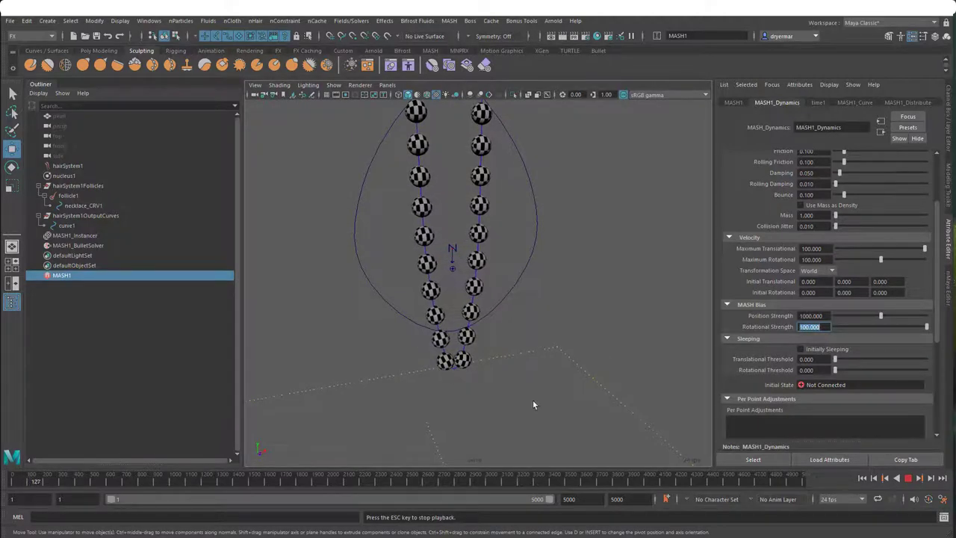
key("Escape")
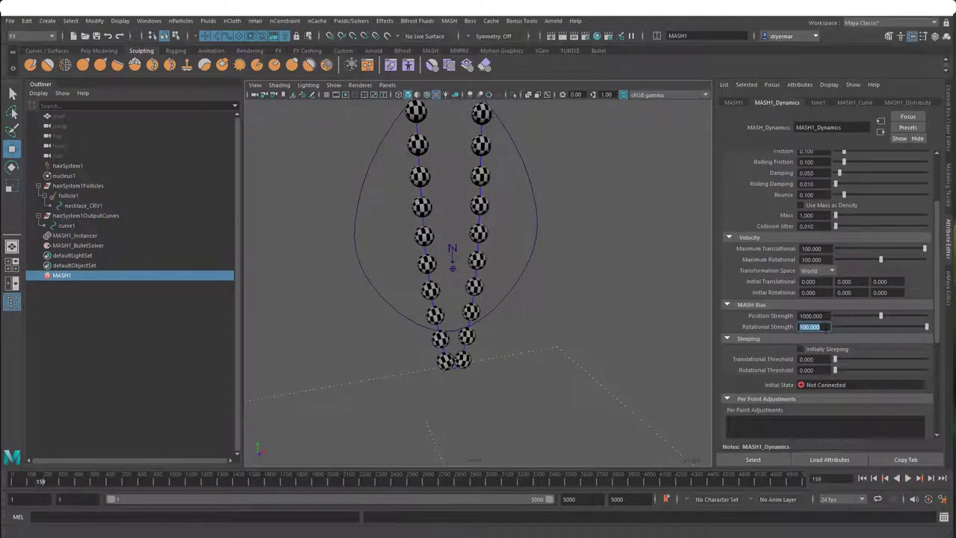
Step: Raise the MASH Bias Rotational Strength to 1000 and replay the simulation from the start to check the pearls
type("1000")
key("Return")
left_click(863, 478)
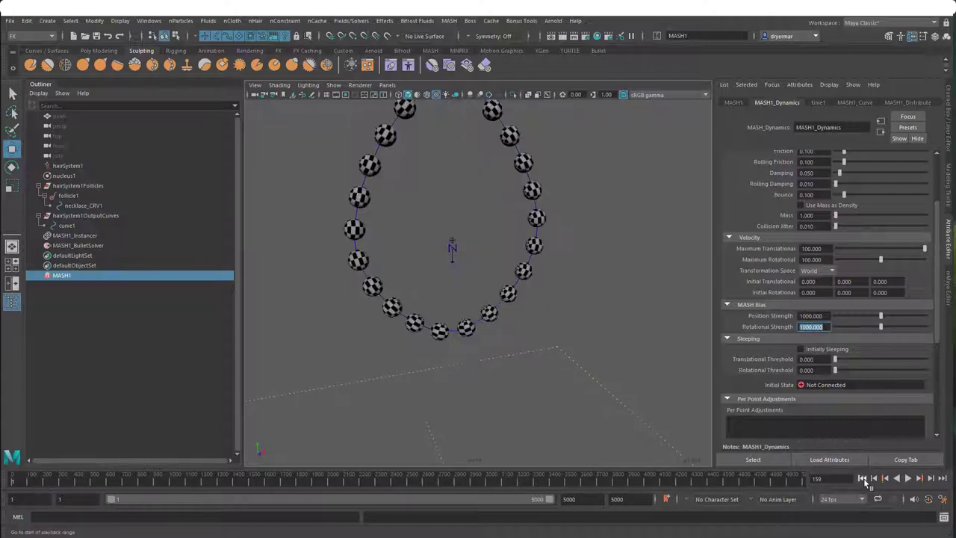
left_click(908, 479)
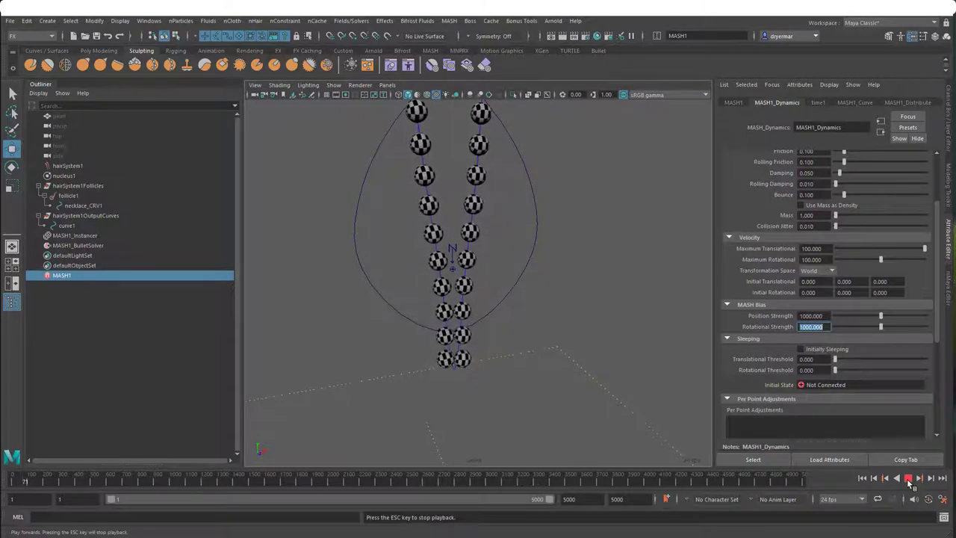
left_click(908, 479)
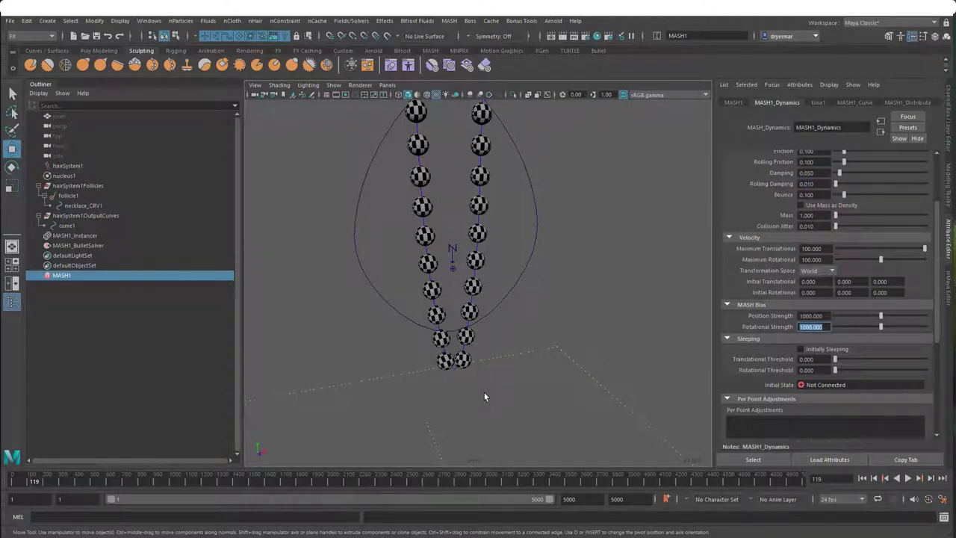
left_click_drag(488, 387, 466, 386, "alt")
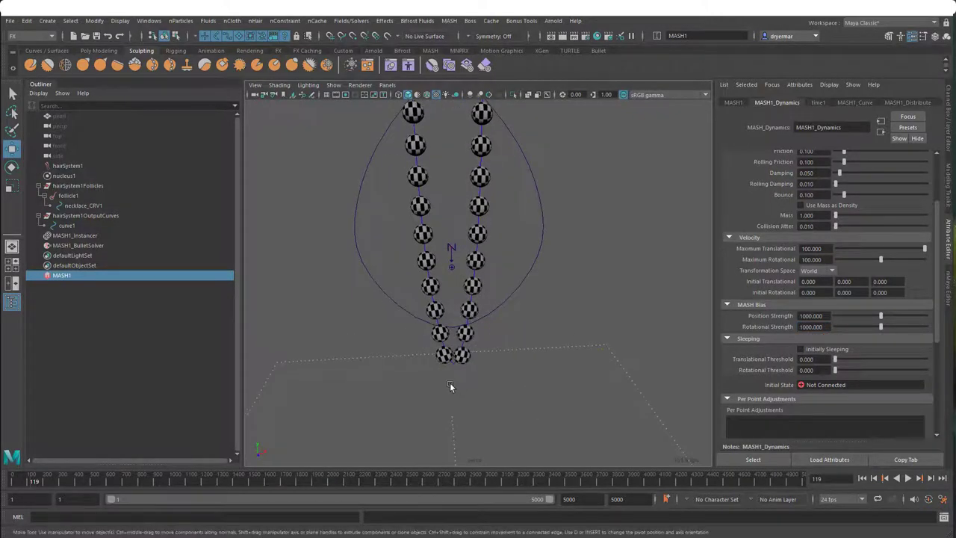
Step: Set the MASH Bias Position Strength to 5000, replay the simulation focused on the lowest pearls, and rewind
double_click(810, 315)
type("5000")
key("Return")
scroll(574, 323, "up", 5)
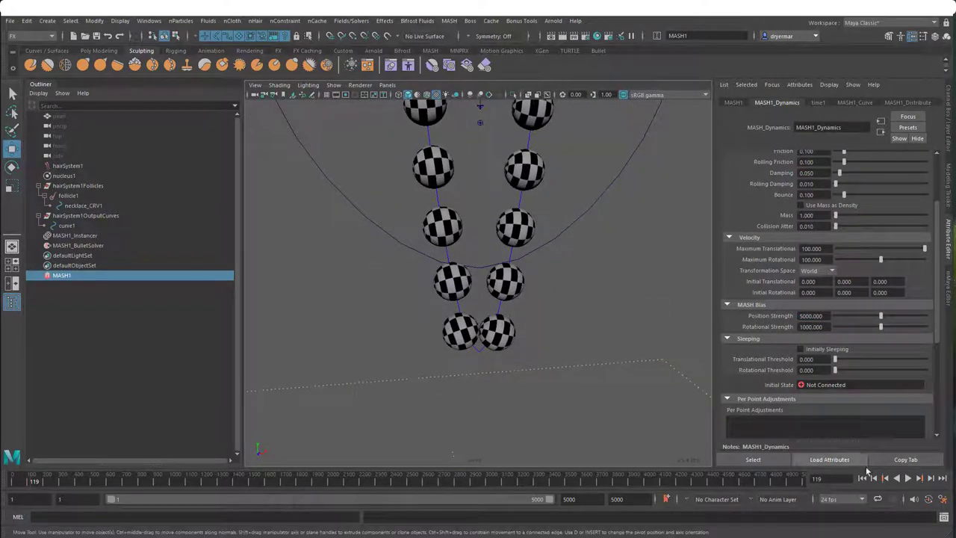
key("alt+shift+v")
key("alt+v")
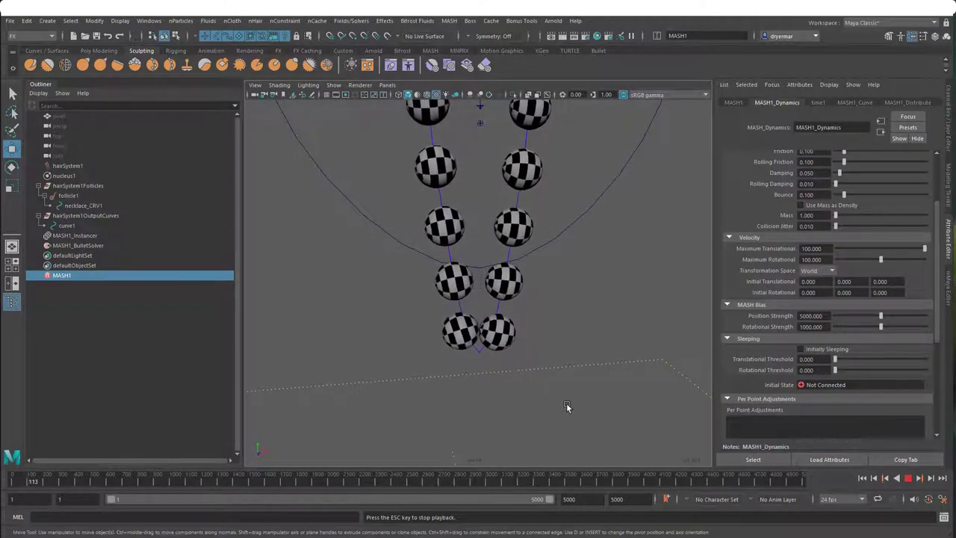
left_click(908, 479)
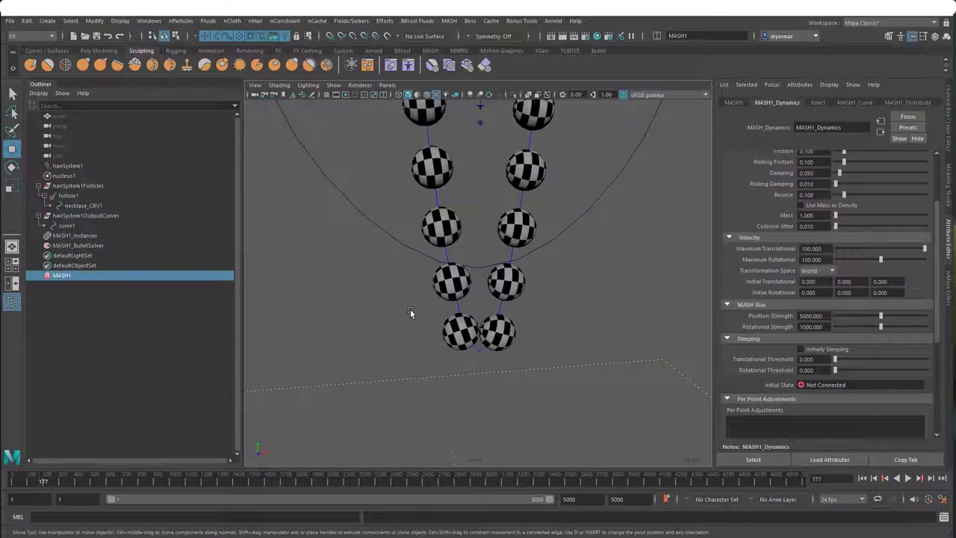
key("alt+shift+v")
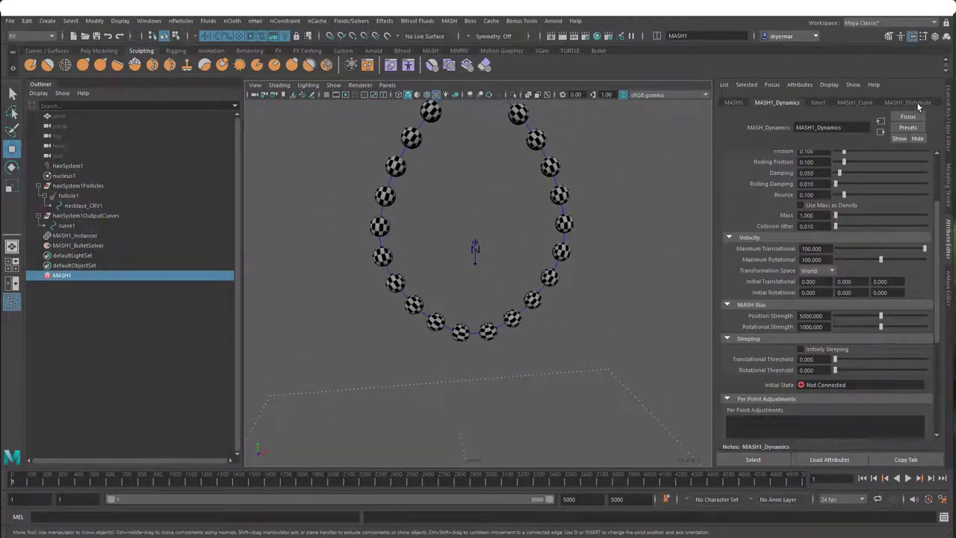
Step: Increase the MASH1_Distribute number of points to 31, play the simulation, rewind, and inspect the spacing between pearls
left_click(907, 102)
left_click_drag(853, 176, 865, 177)
left_click_drag(672, 224, 537, 243, "alt")
left_click(909, 480)
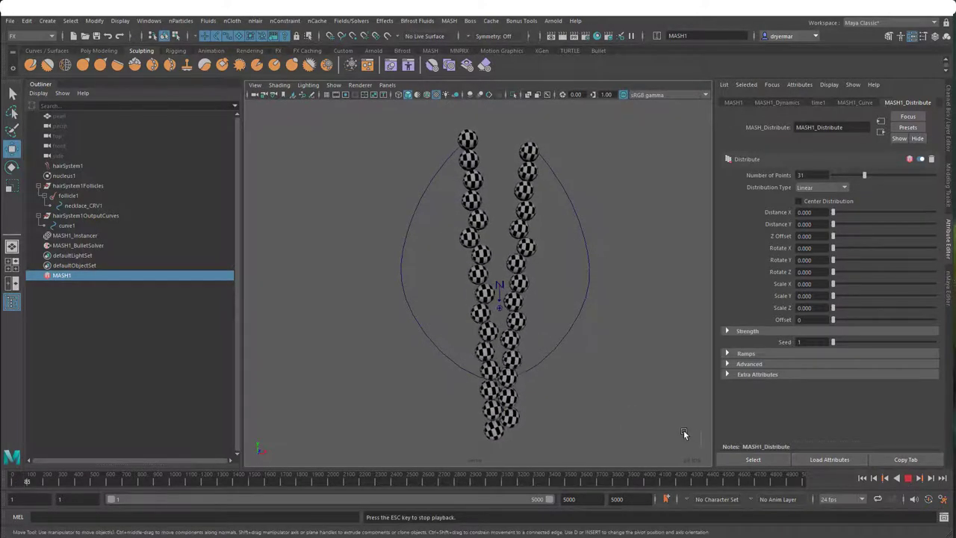
left_click(907, 478)
left_click(862, 478)
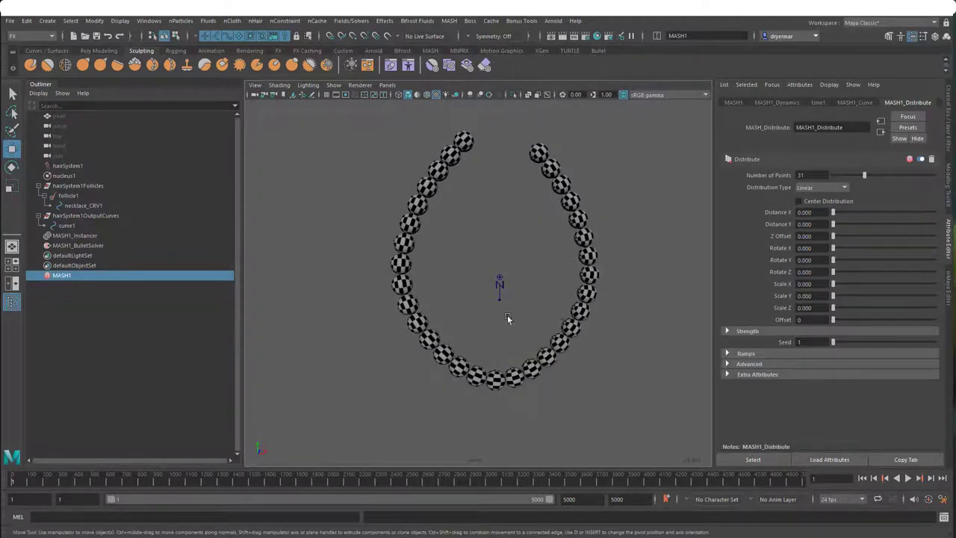
right_click_drag(486, 313, 534, 314, "alt")
left_click_drag(533, 314, 528, 340, "alt")
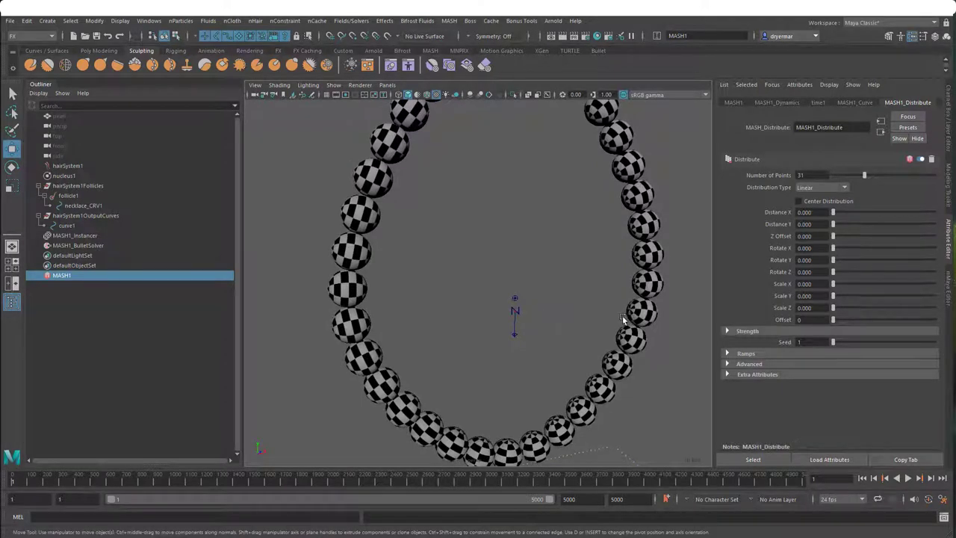
left_click_drag(614, 334, 567, 291, "alt")
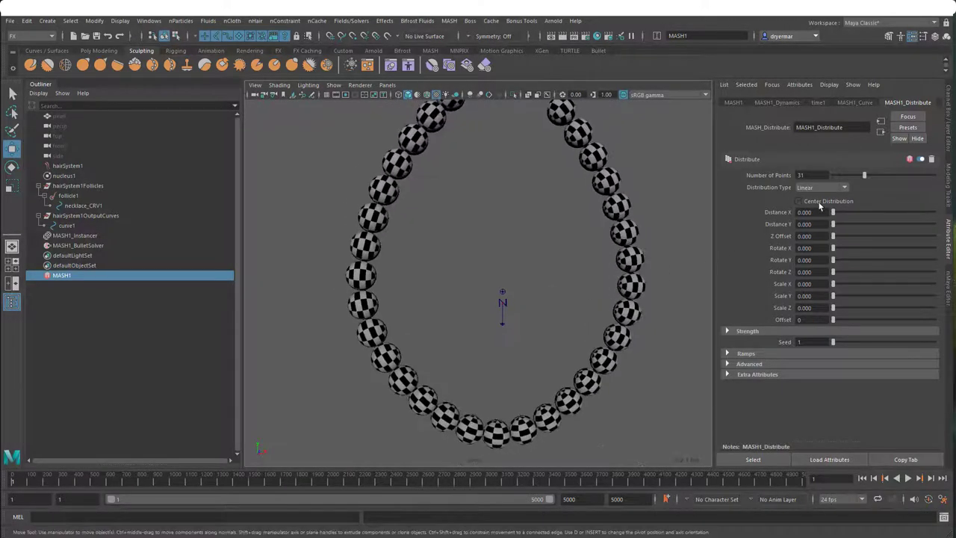
Step: Reduce the MASH1_Distribute number of points to 28 and play the simulation, checking the pearls down to the necklace's lowest point
left_click_drag(864, 175, 861, 175)
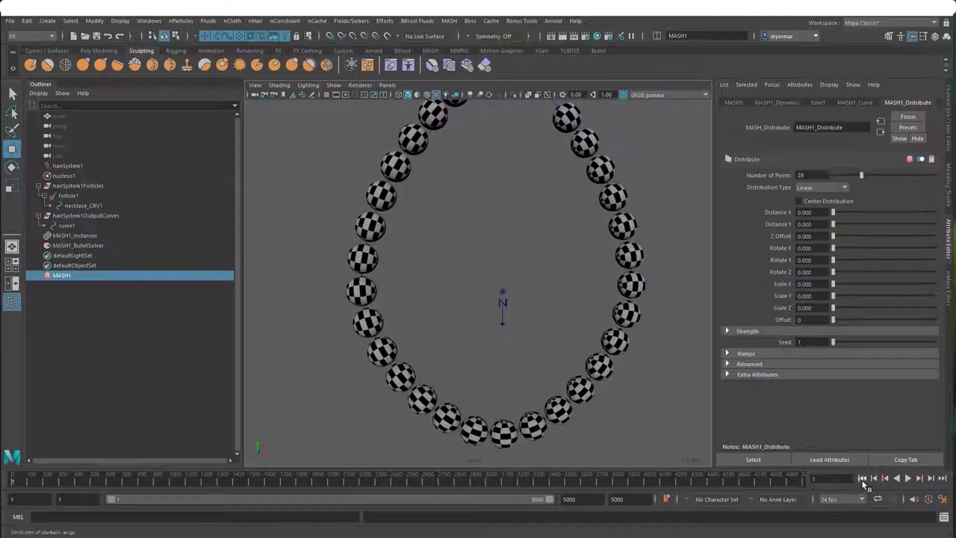
left_click(909, 478)
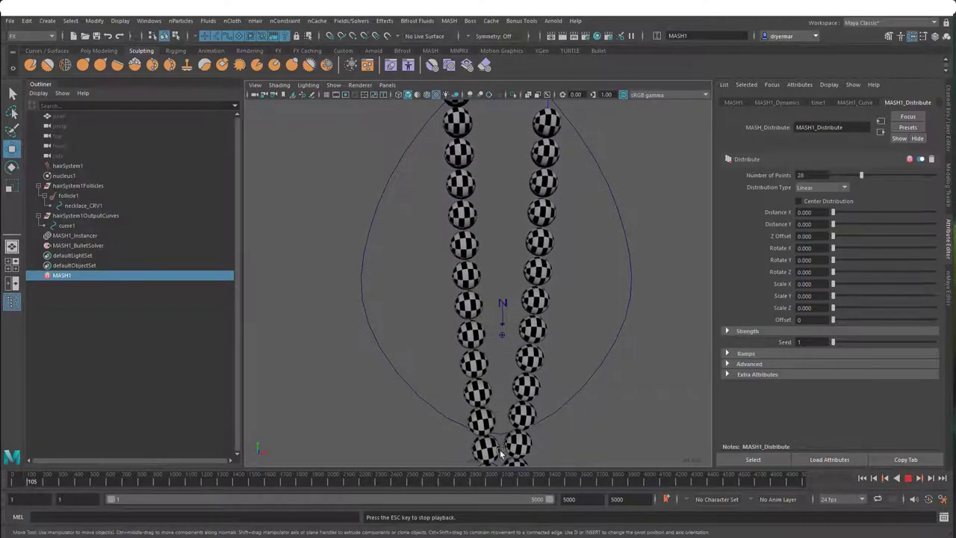
middle_click_drag(579, 352, 556, 246, "alt")
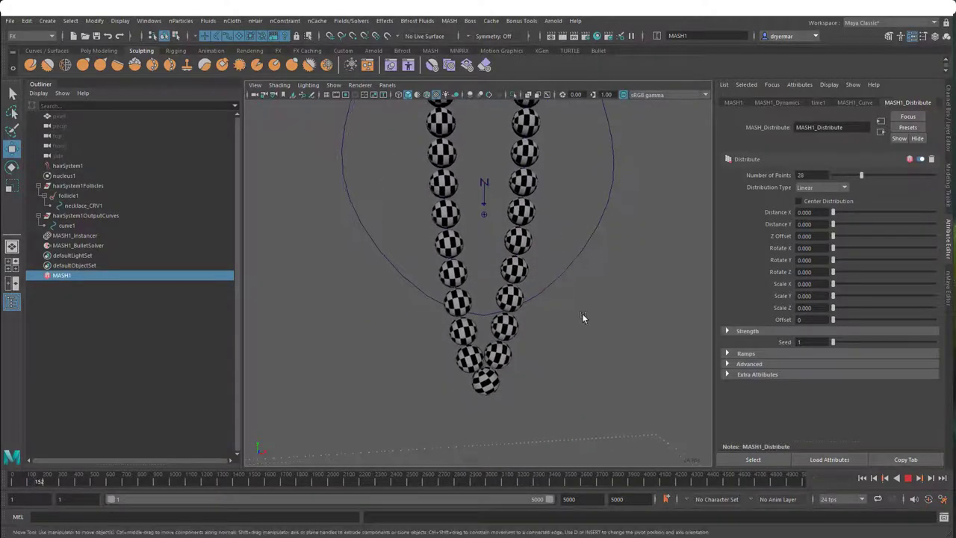
Step: Replay the simulation from the start to check how the lowest pearls collide, and rewind
left_click(908, 479)
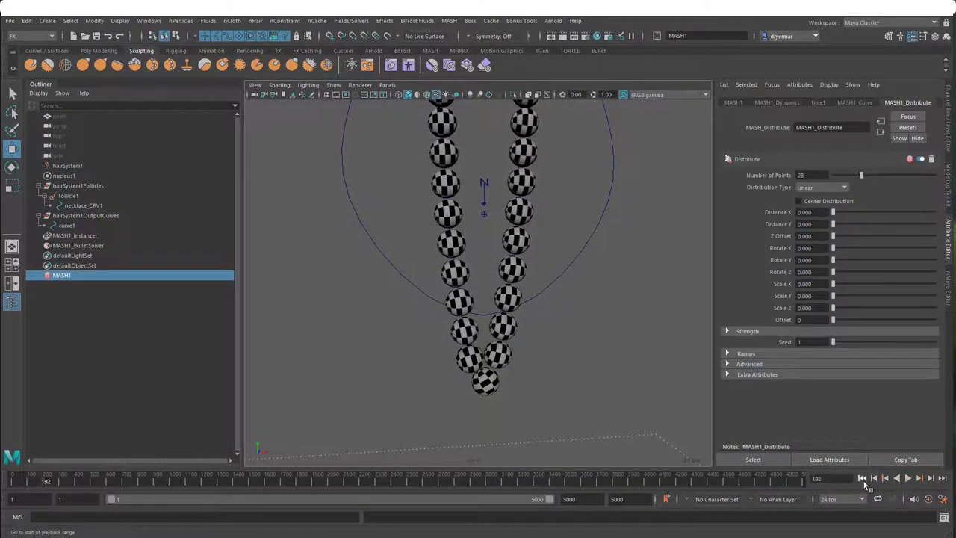
left_click(863, 478)
left_click(907, 478)
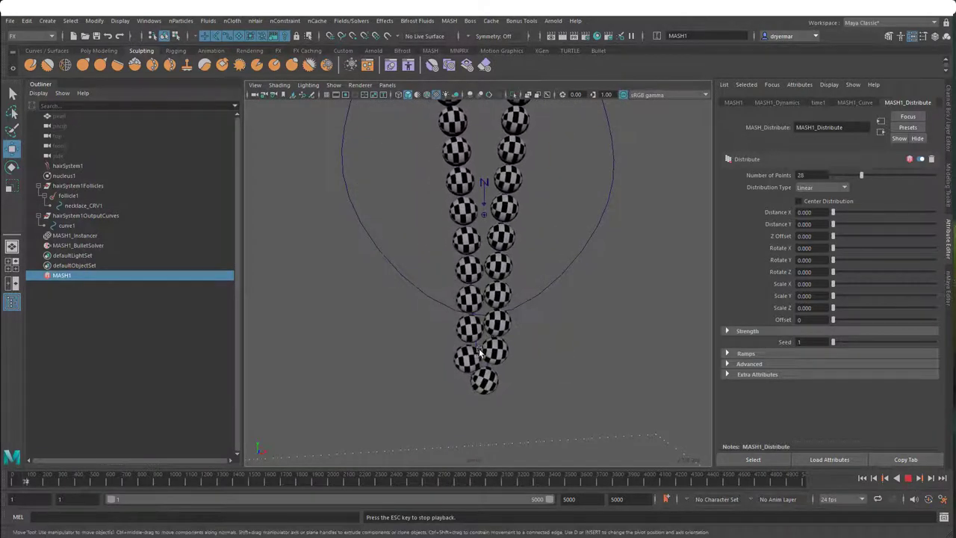
left_click(908, 478)
left_click(863, 478)
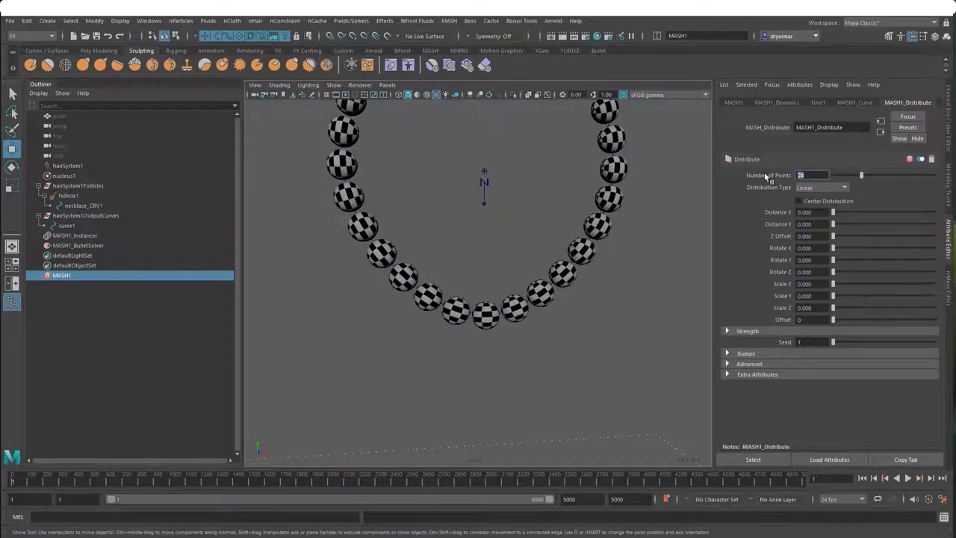
Step: Reduce the MASH1_Distribute number of points to 26, play the simulation to check the pearl spacing, and rewind
type("6")
key("Return")
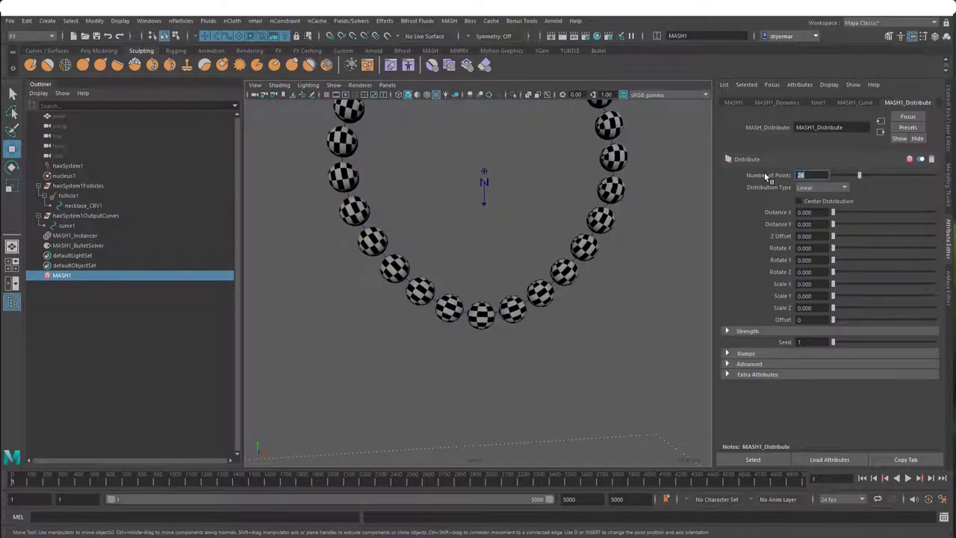
middle_click_drag(416, 241, 457, 292, "alt")
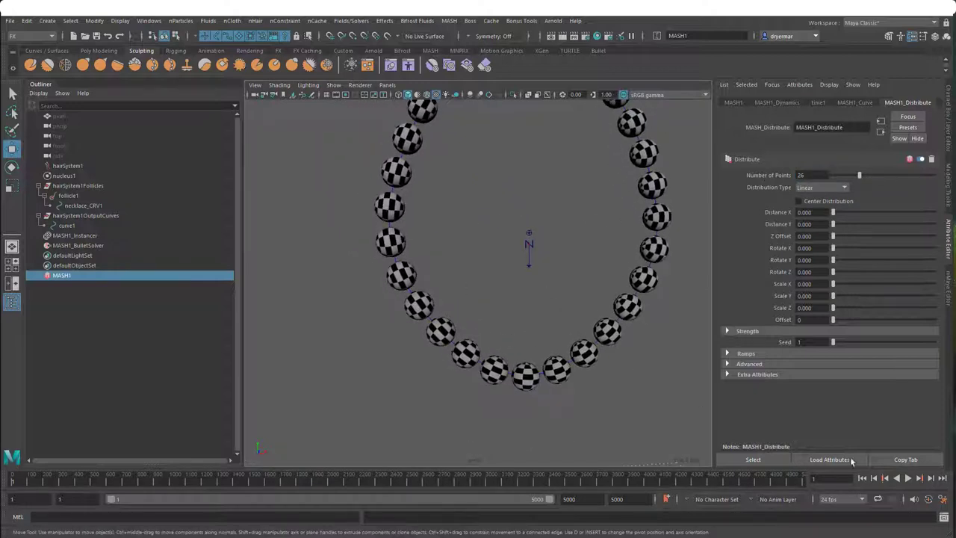
left_click(908, 478)
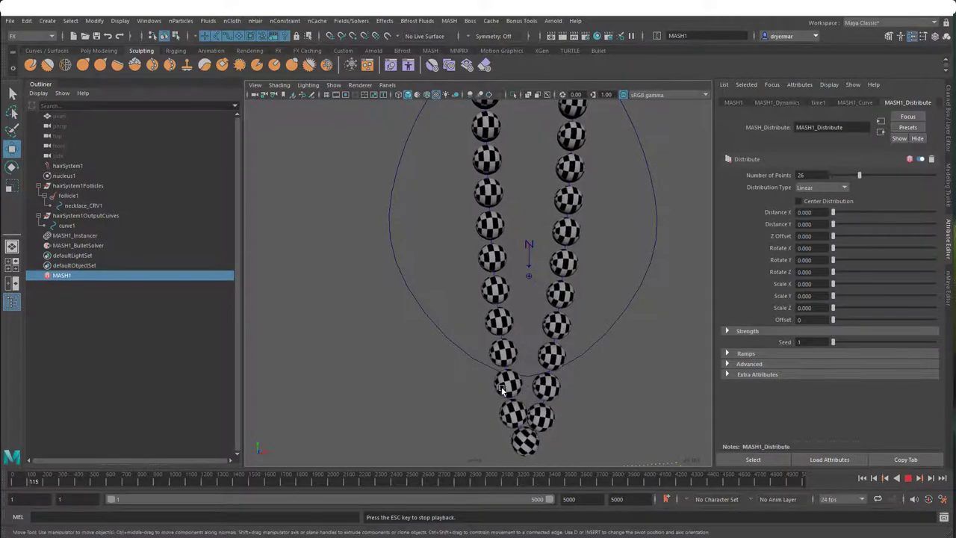
left_click(908, 478)
left_click(861, 478)
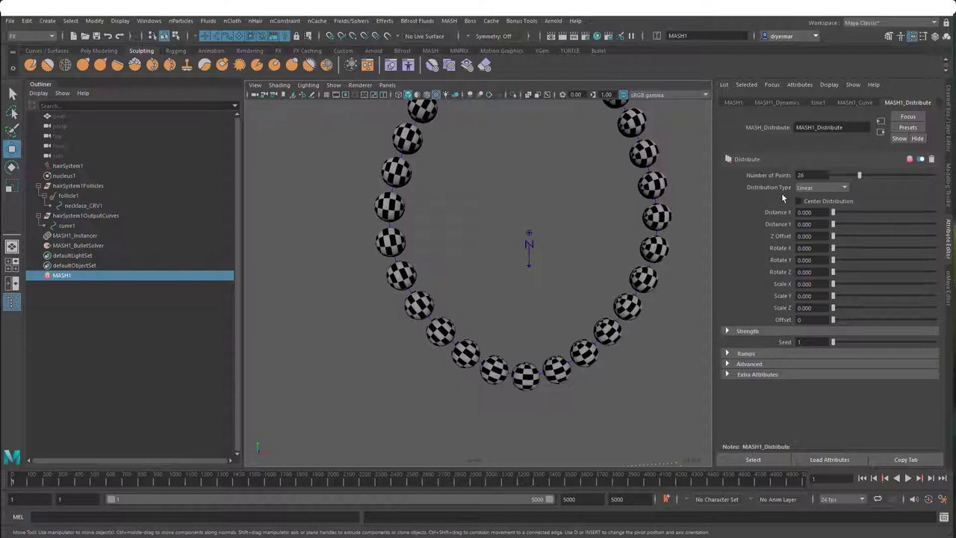
Step: Set the MASH1_Dynamics Collision Shape to Automatic and replay the simulation from the start to check the lower pearls
left_click(775, 102)
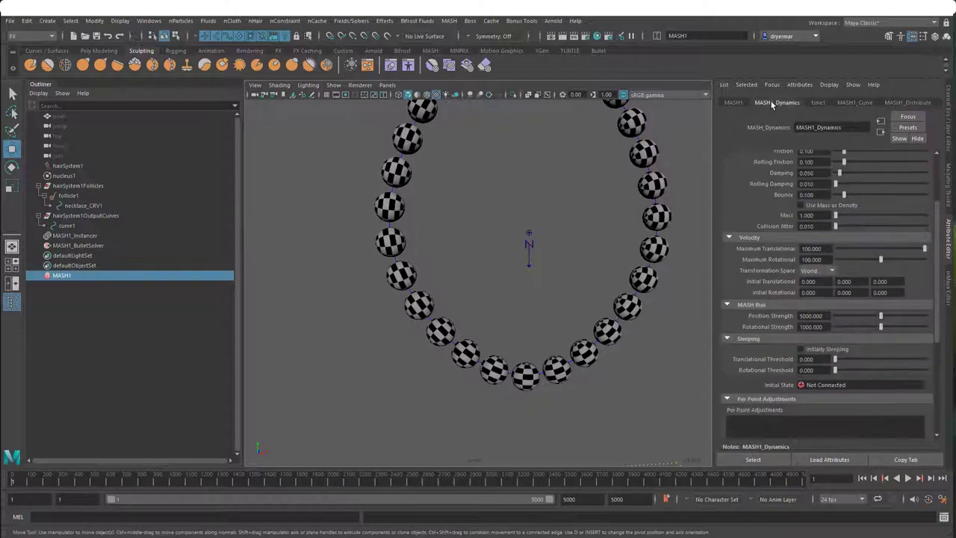
scroll(759, 202, "up", 3)
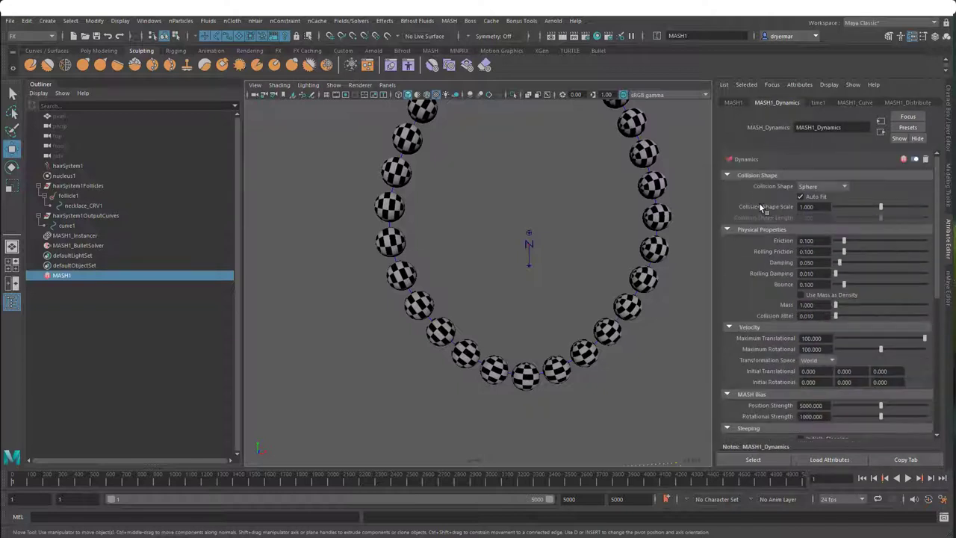
left_click(808, 191)
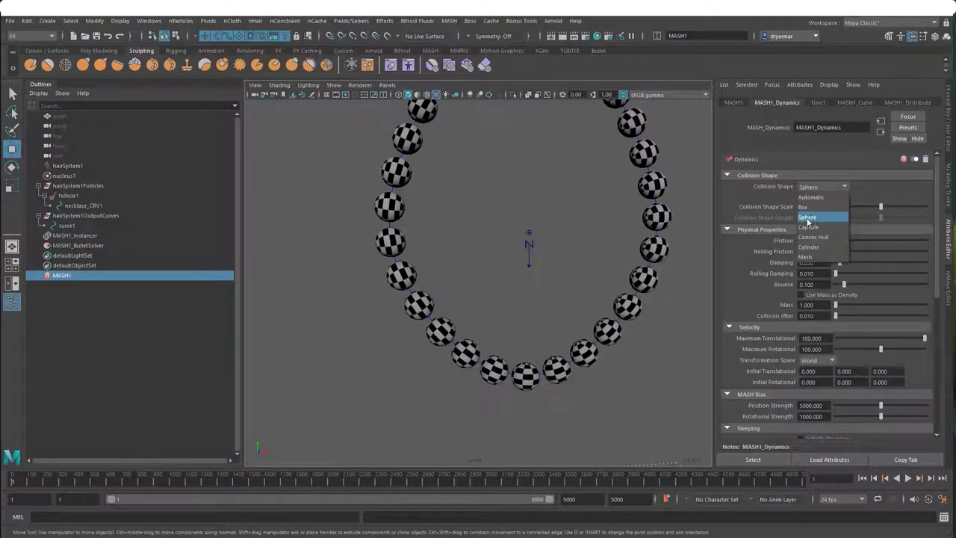
left_click(806, 197)
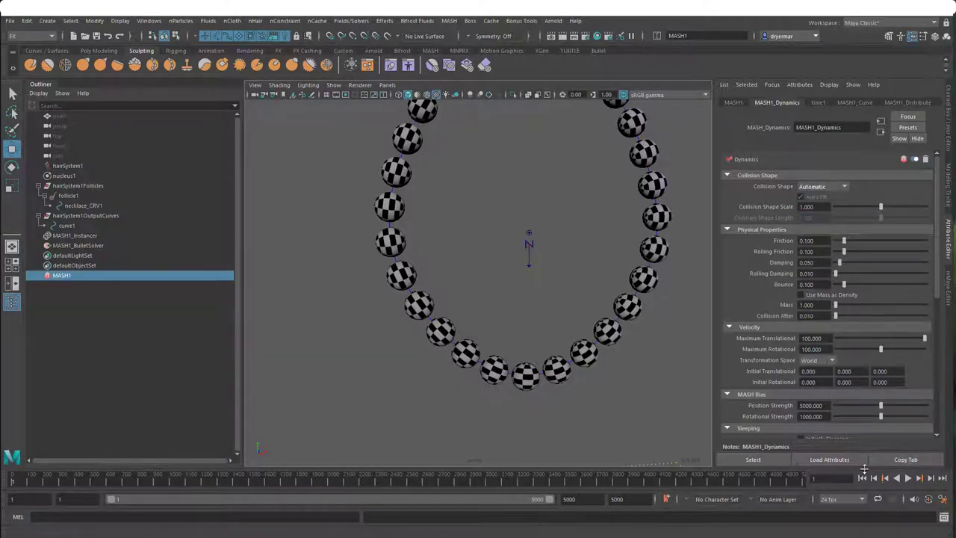
left_click(907, 478)
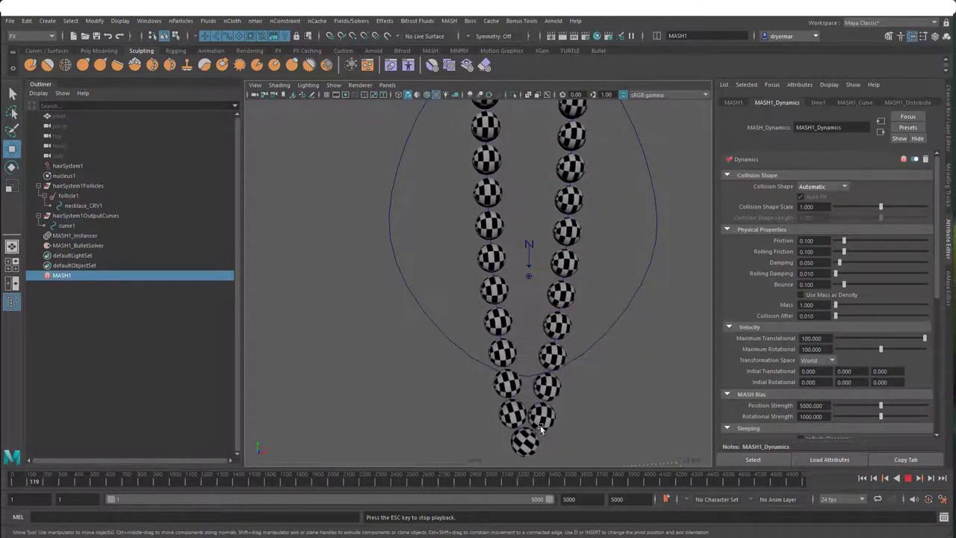
left_click(906, 482)
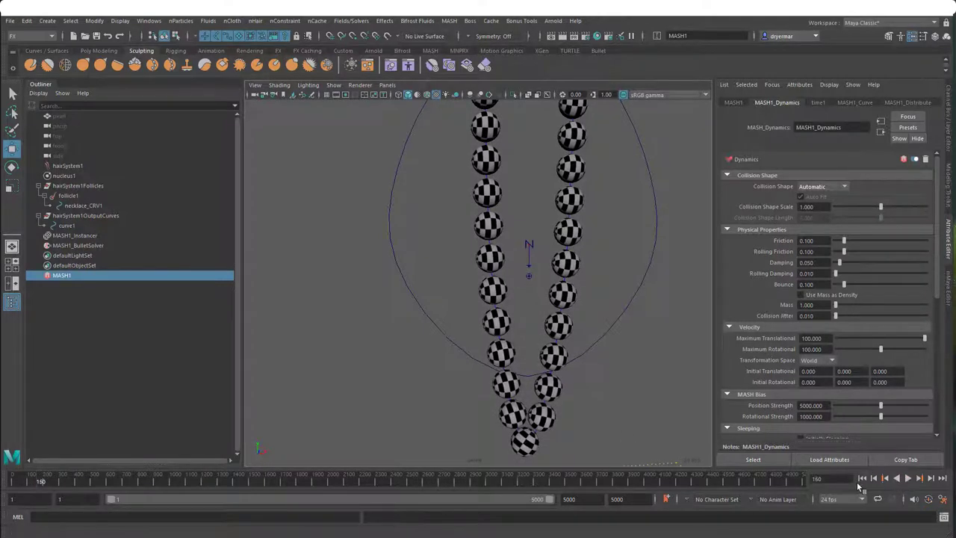
left_click(863, 478)
left_click(908, 478)
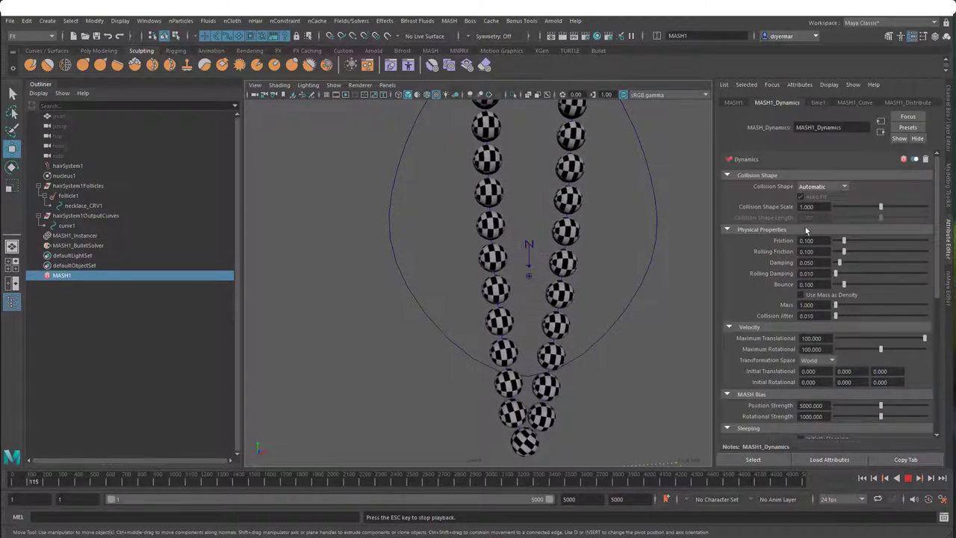
key("Escape")
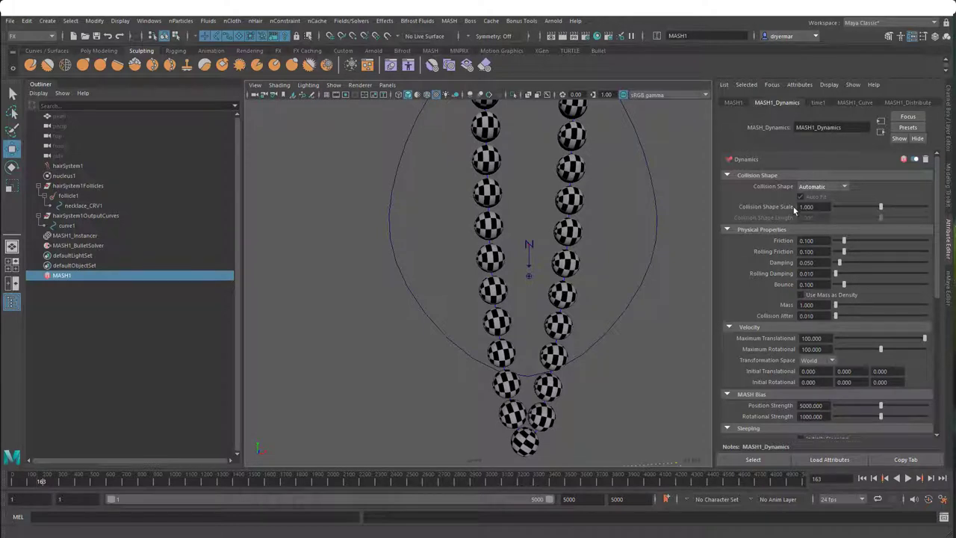
Step: Try a Collision Shape Scale of 0.95, replay the simulation from the start, and rewind with the scale restored to 1
left_click_drag(820, 208, 773, 204)
type("0.95")
key("Return")
left_click(863, 478)
left_click(907, 478)
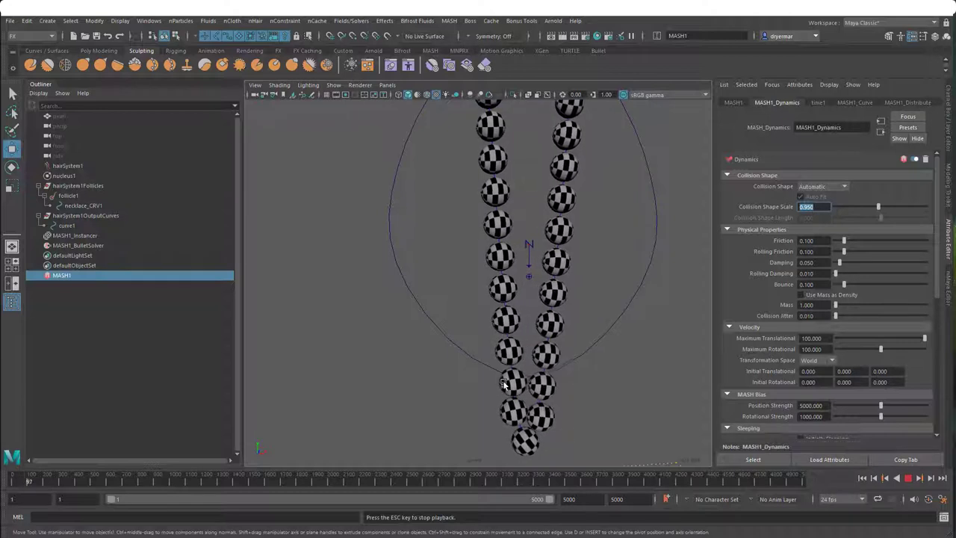
left_click(907, 478)
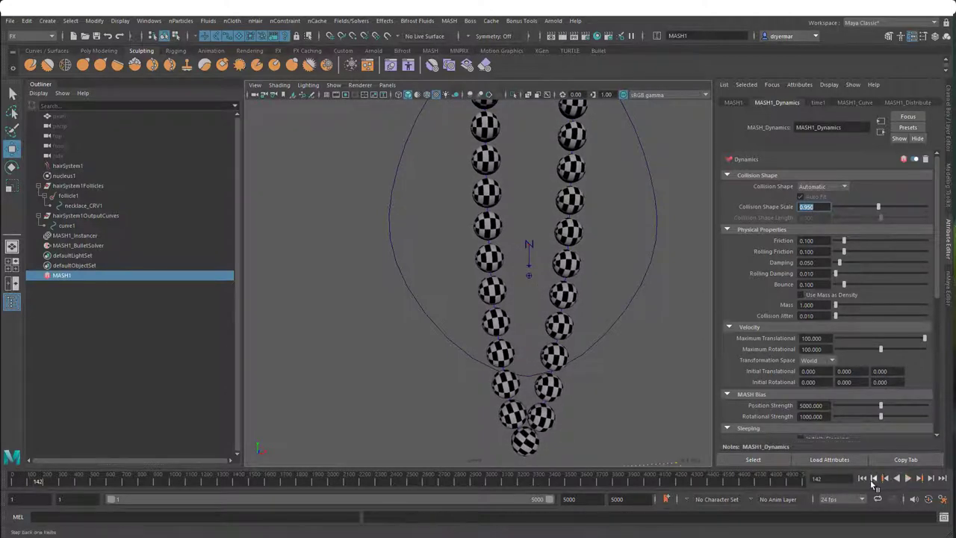
left_click(862, 478)
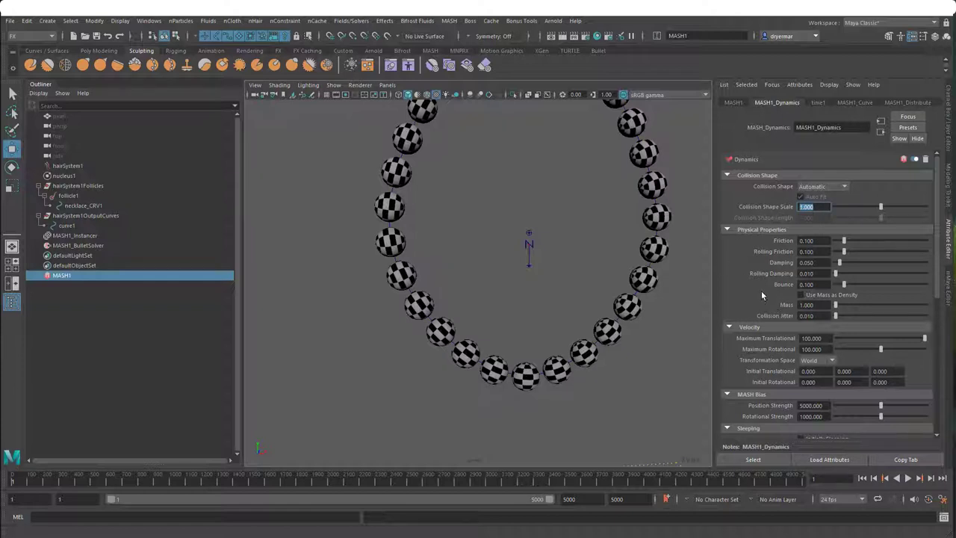
Step: Set the MASH Bias Position Strength to 1000 and play the simulation to check the pearls
scroll(760, 280, "down", 2)
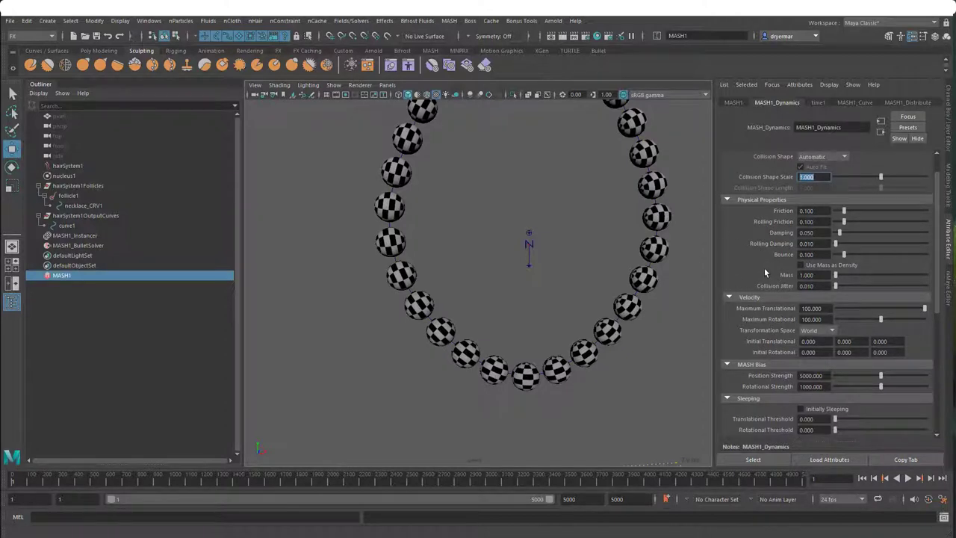
left_click(811, 375)
type("1000")
key("Return")
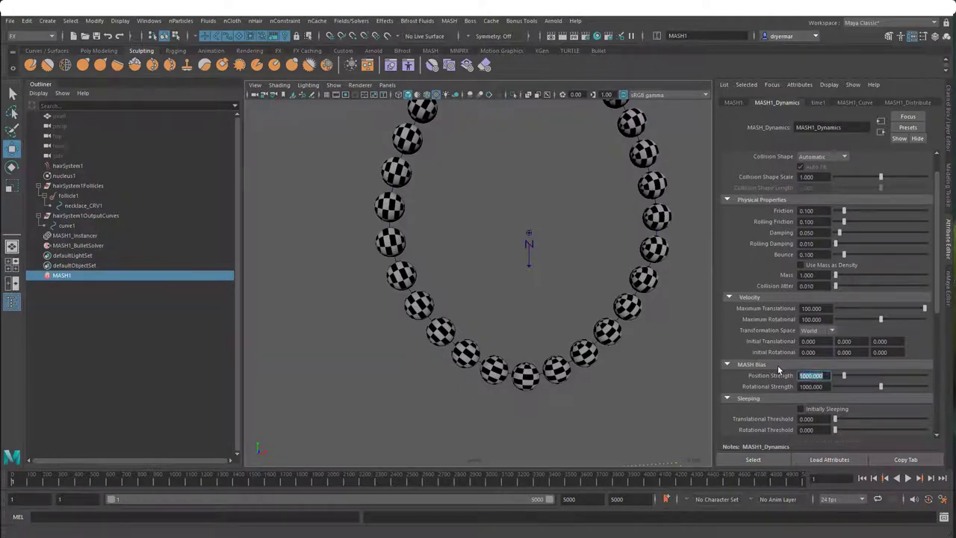
left_click(907, 479)
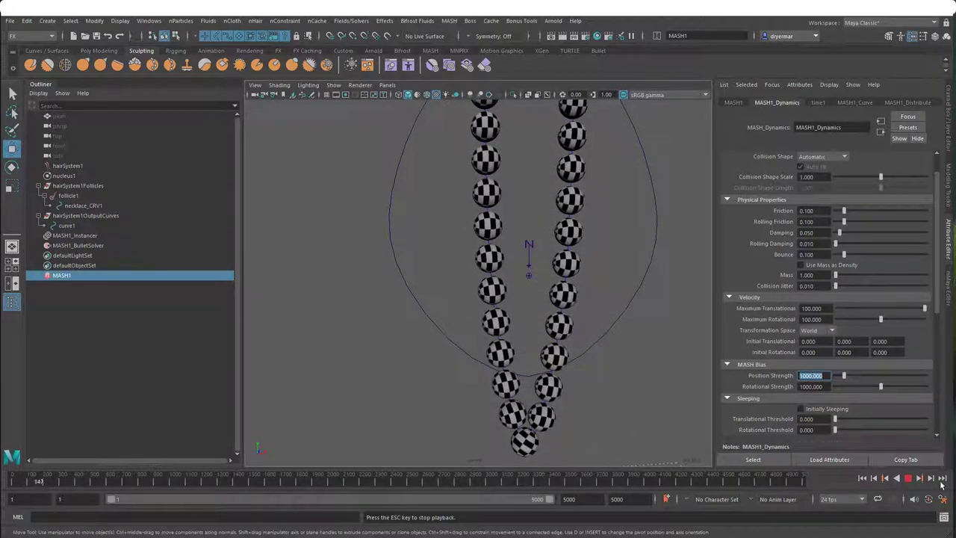
left_click(907, 478)
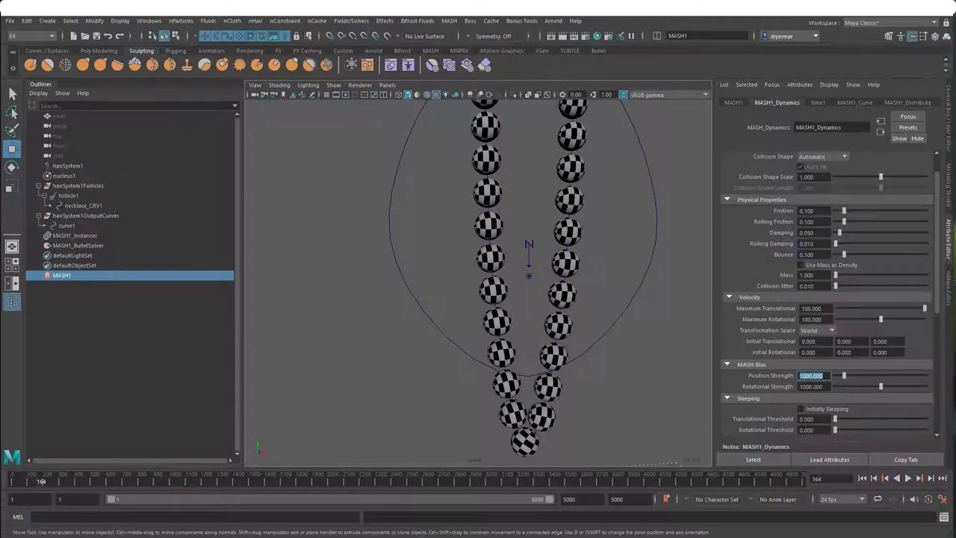
Step: Set the MASH1_BulletSolver Collision Iterations to 16, replay the simulation from the start, and rewind
left_click(95, 247)
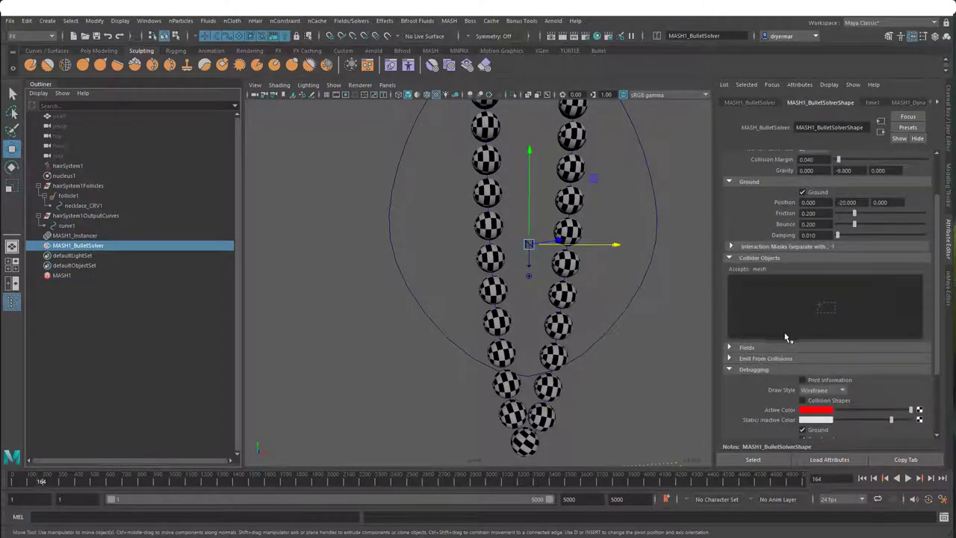
scroll(787, 337, "up", 2)
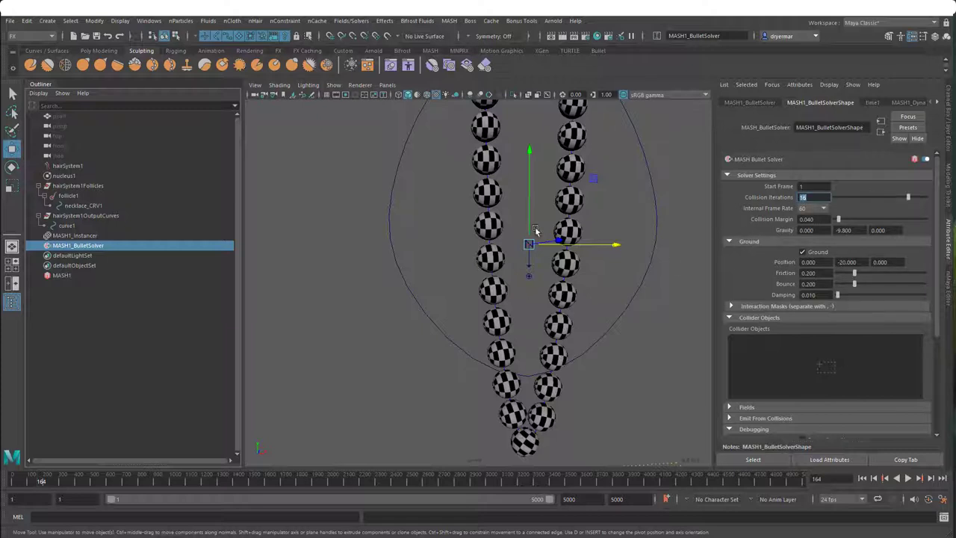
left_click(863, 478)
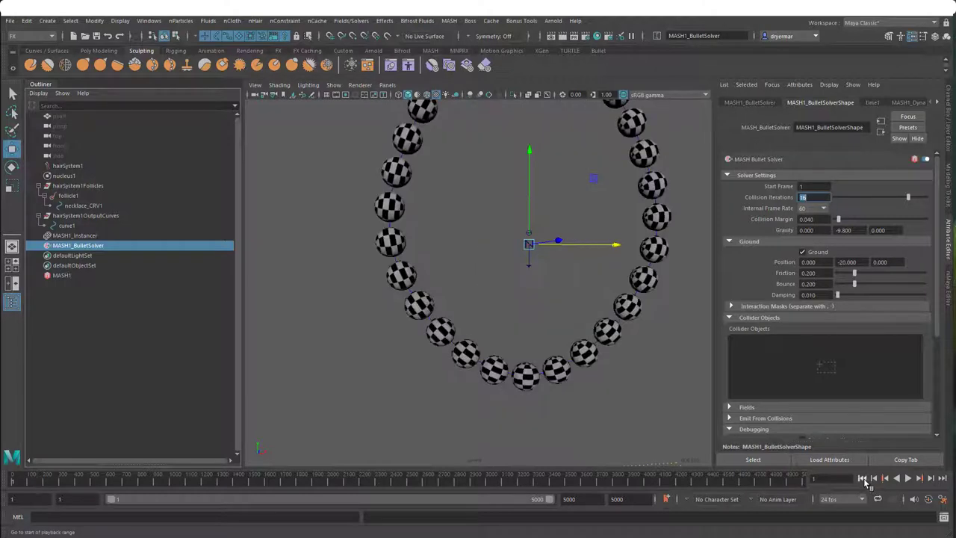
left_click_drag(636, 386, 553, 377, "alt")
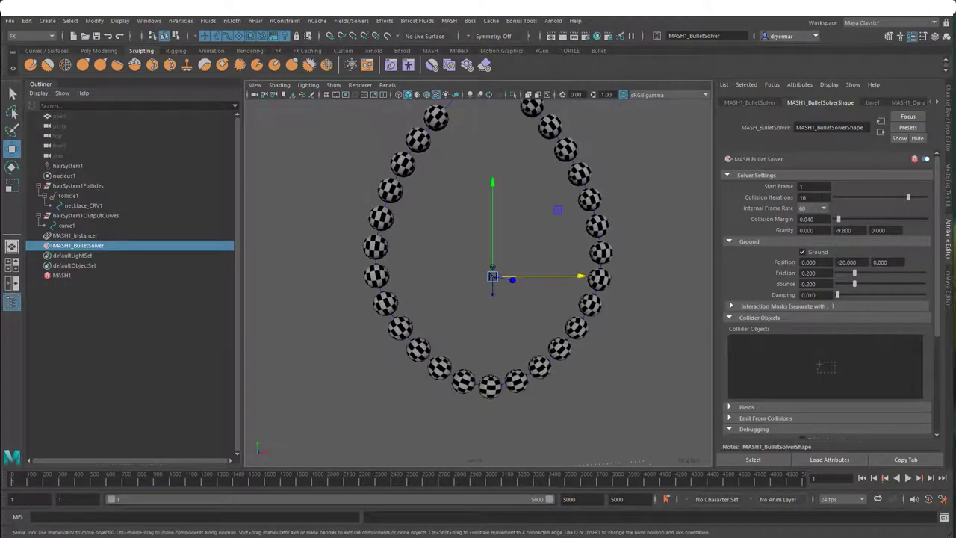
left_click(908, 478)
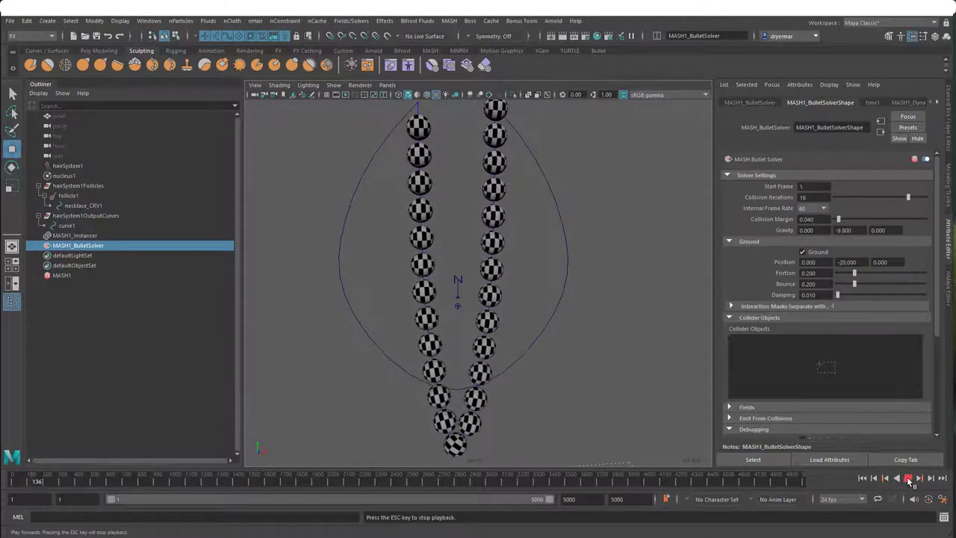
left_click(863, 478)
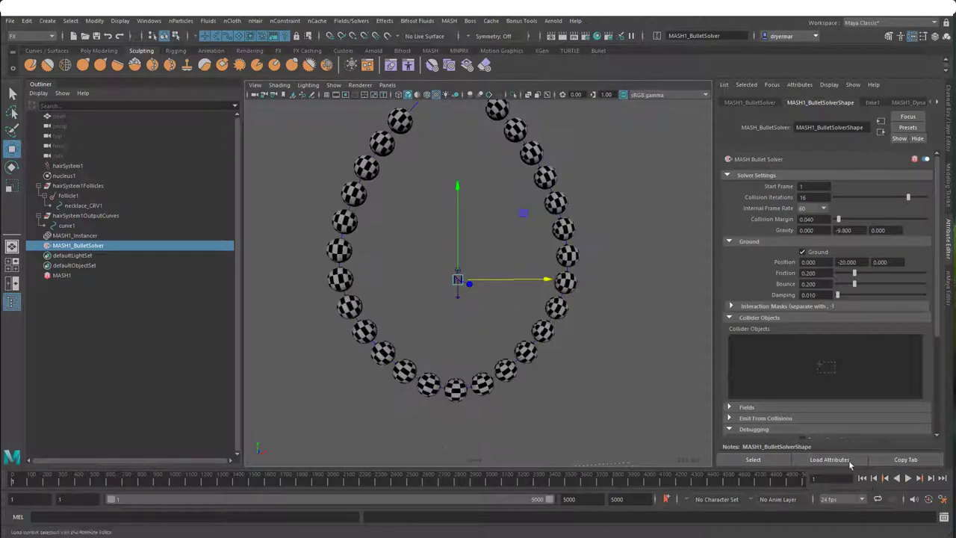
Step: Reduce the bullet solver's Collision Iterations to 8, set its Internal Frame Rate to 120, and play the simulation
left_click(807, 197)
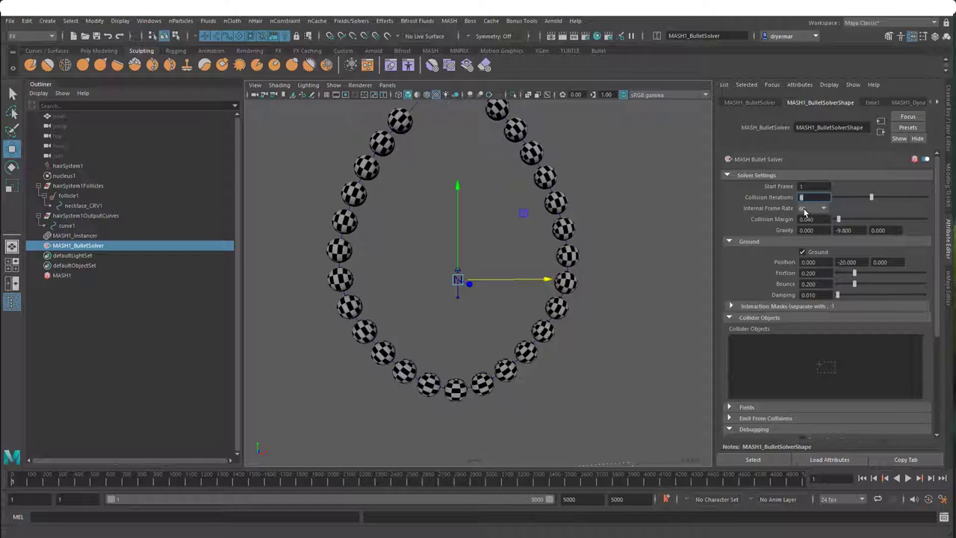
left_click(811, 210)
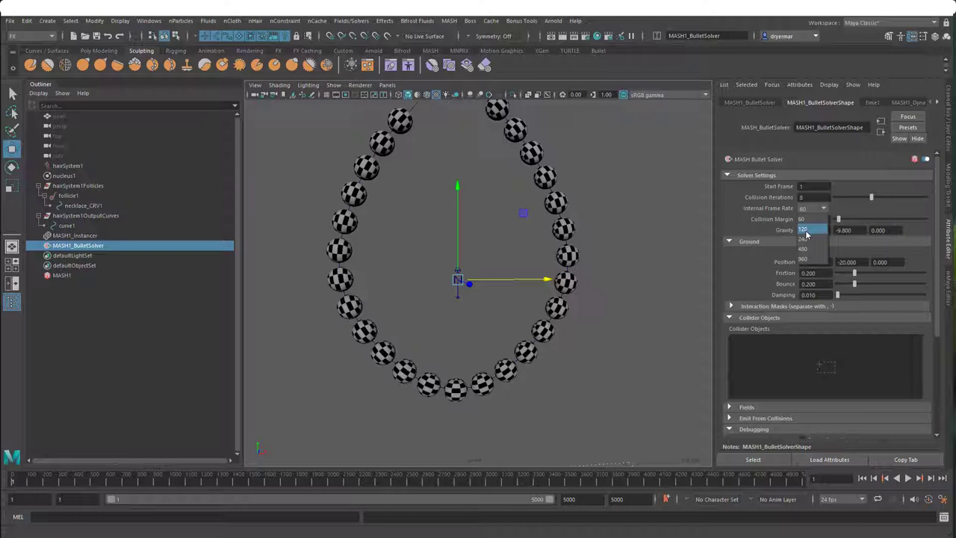
left_click(805, 232)
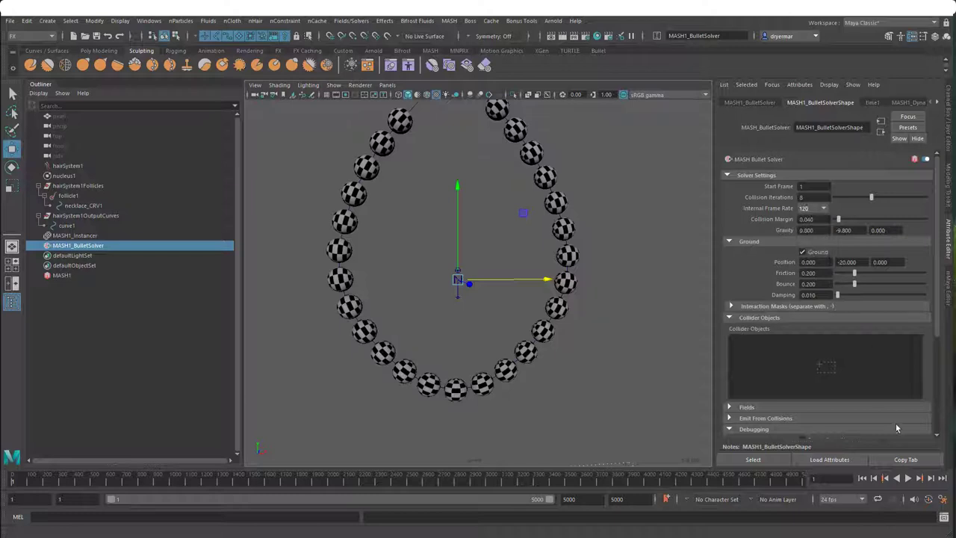
left_click(909, 480)
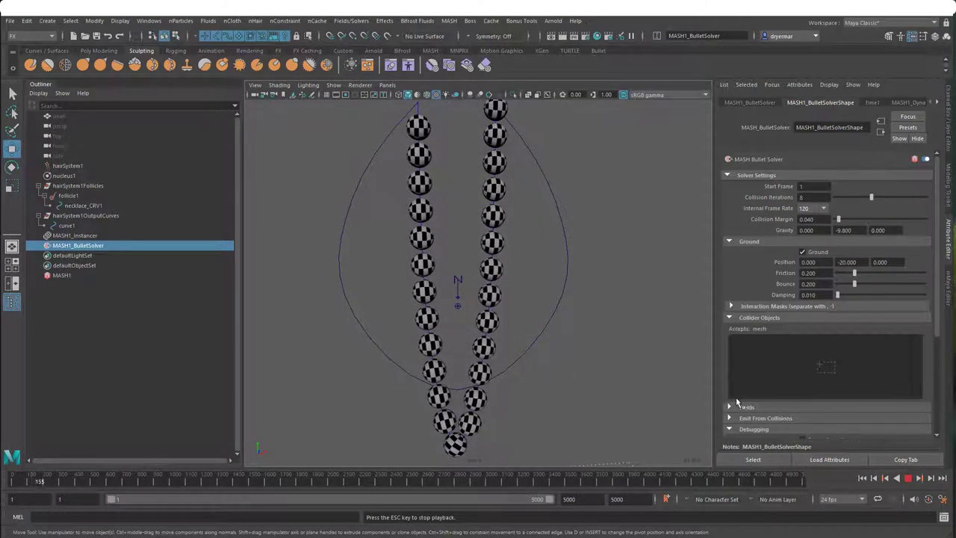
left_click(908, 478)
Step: Try a bullet solver Internal Frame Rate of 960, replay the simulation from the start, and rewind
left_click(813, 207)
left_click(818, 258)
left_click(864, 478)
left_click(907, 478)
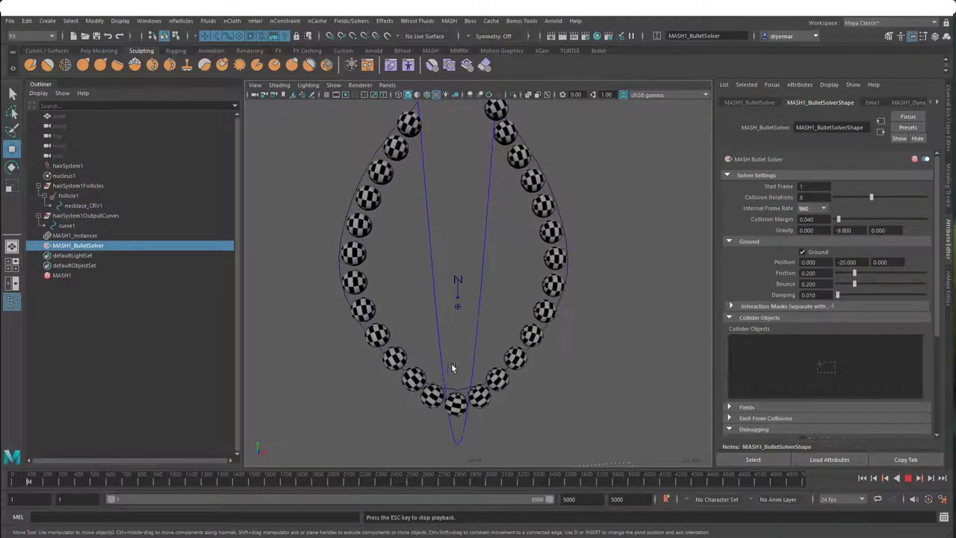
left_click(908, 478)
left_click(863, 478)
Step: Return the bullet solver's Internal Frame Rate to 120, play the simulation, and inspect the whole necklace from another angle
left_click(813, 208)
left_click(811, 228)
left_click(907, 478)
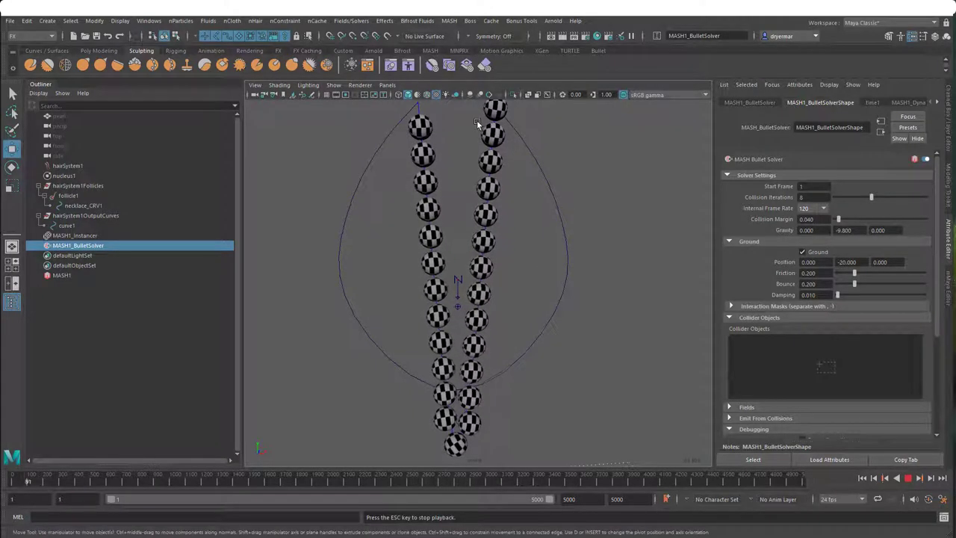
key("Escape")
left_click_drag(590, 351, 522, 318, "alt")
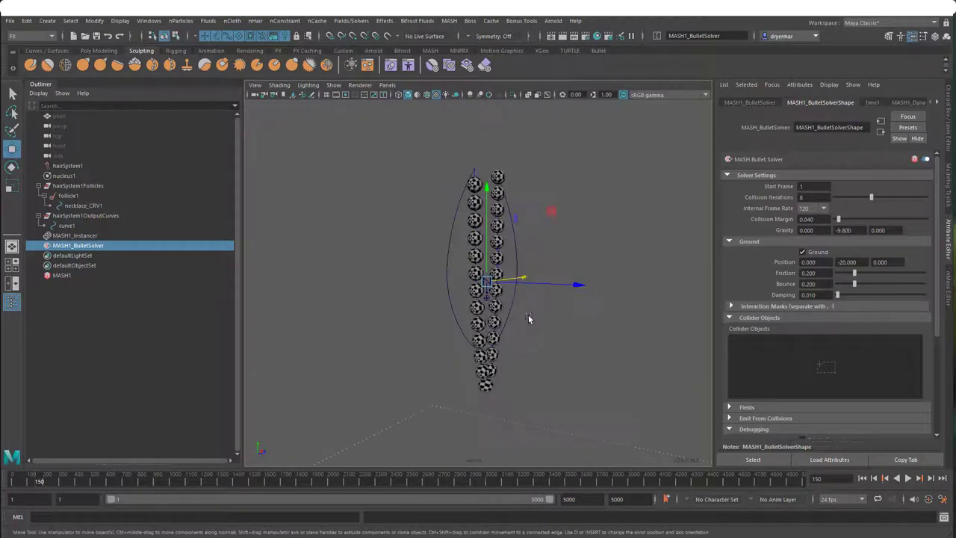
Step: Rewind to frame 1 and set keyframes on necklace_CRV1's Translate Y and Rotate X channels at 0
left_click(862, 479)
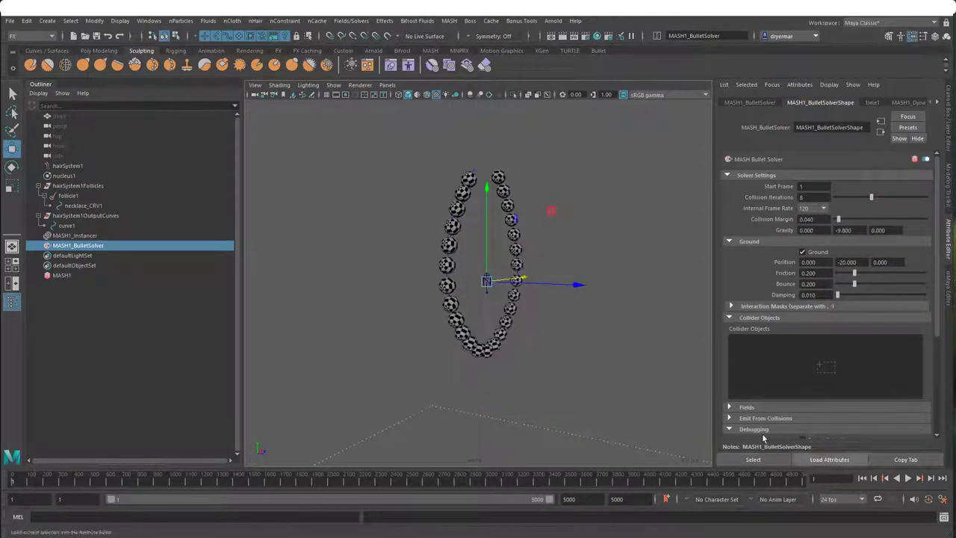
left_click_drag(580, 336, 528, 357, "alt")
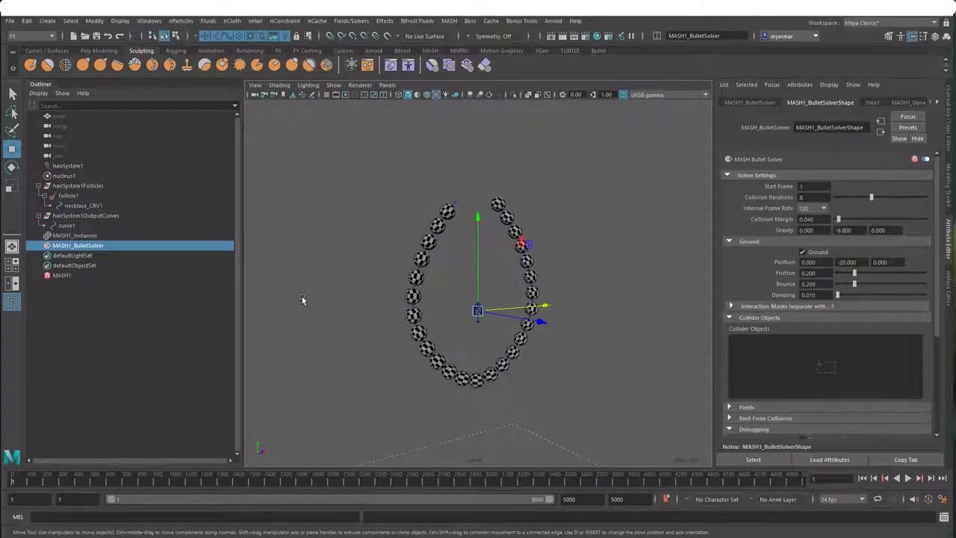
left_click(153, 255, "shift")
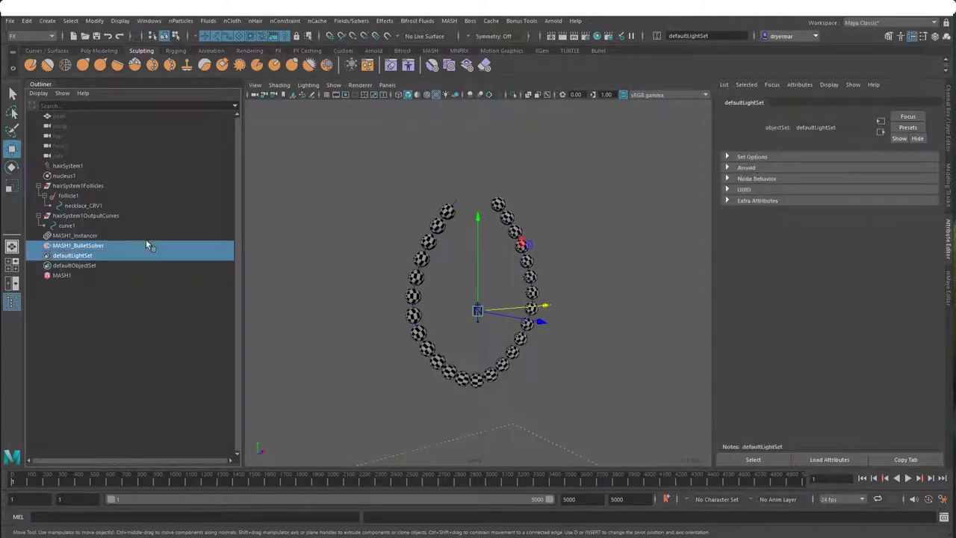
left_click(83, 206)
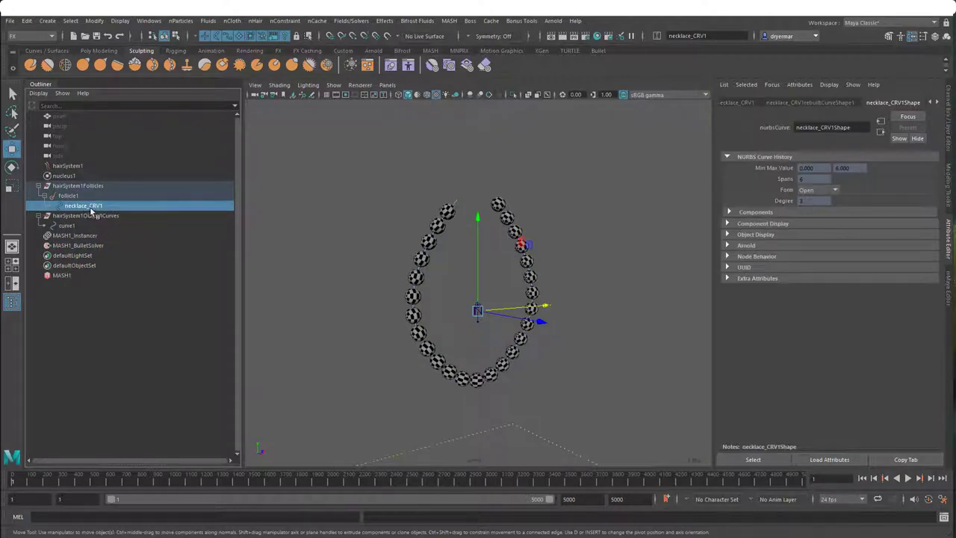
left_click_drag(306, 289, 337, 271, "alt")
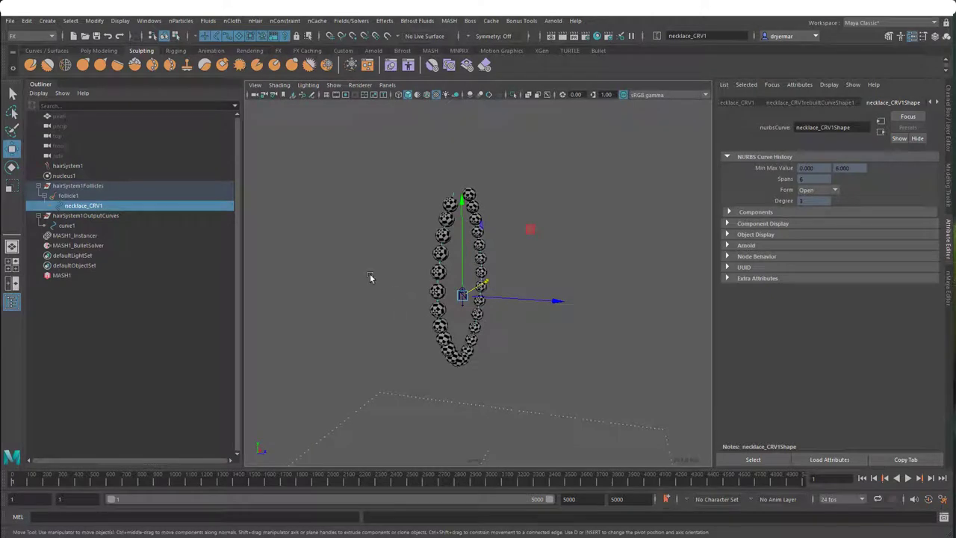
left_click_drag(390, 300, 377, 283, "alt")
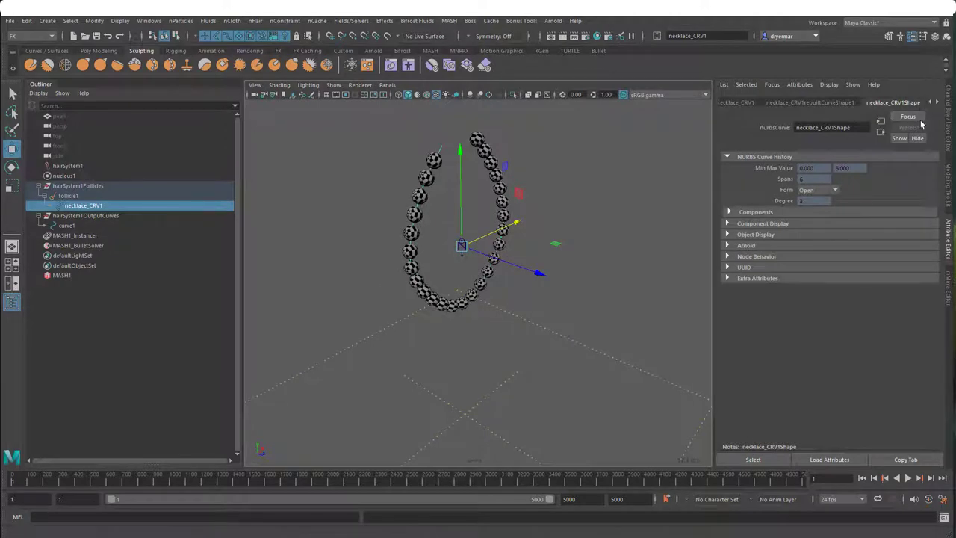
left_click(950, 110)
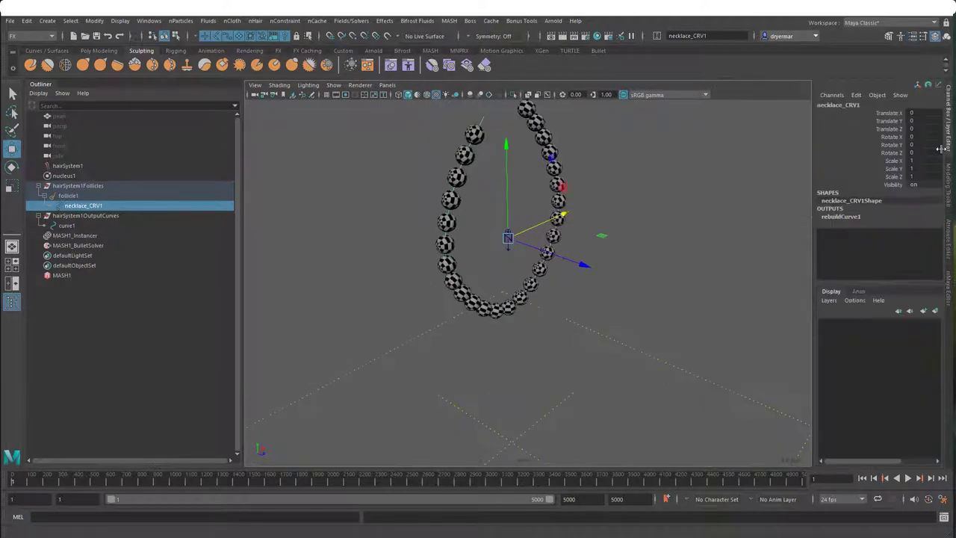
left_click(894, 121)
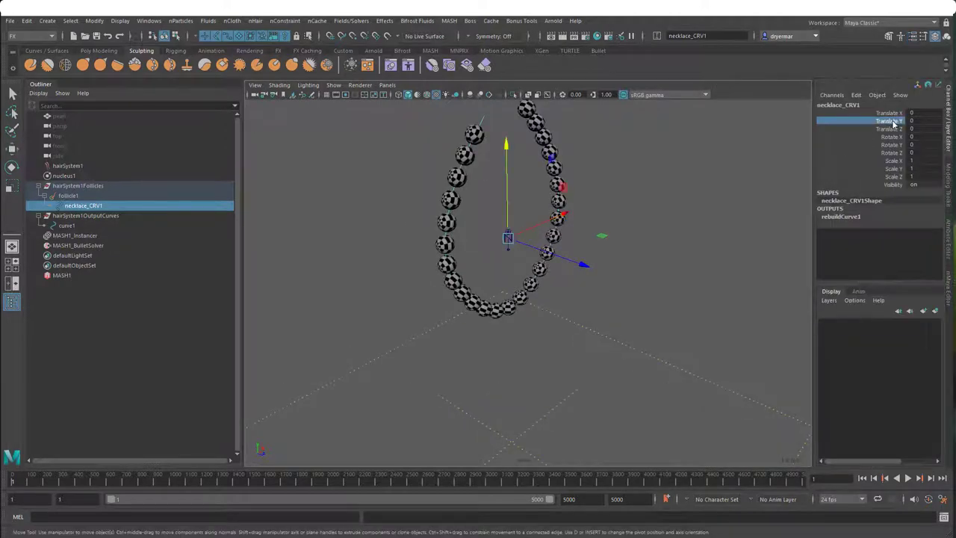
right_click_drag(891, 125, 891, 128)
left_click(893, 137)
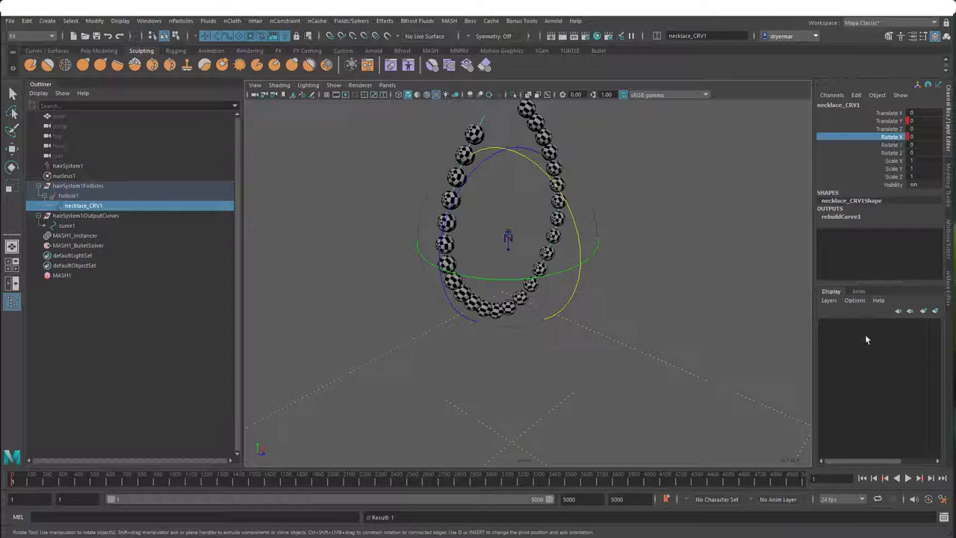
Step: Play the simulation to frame 103, stop, and rotate necklace_CRV1 to a Rotate X of about 36.9
left_click(908, 479)
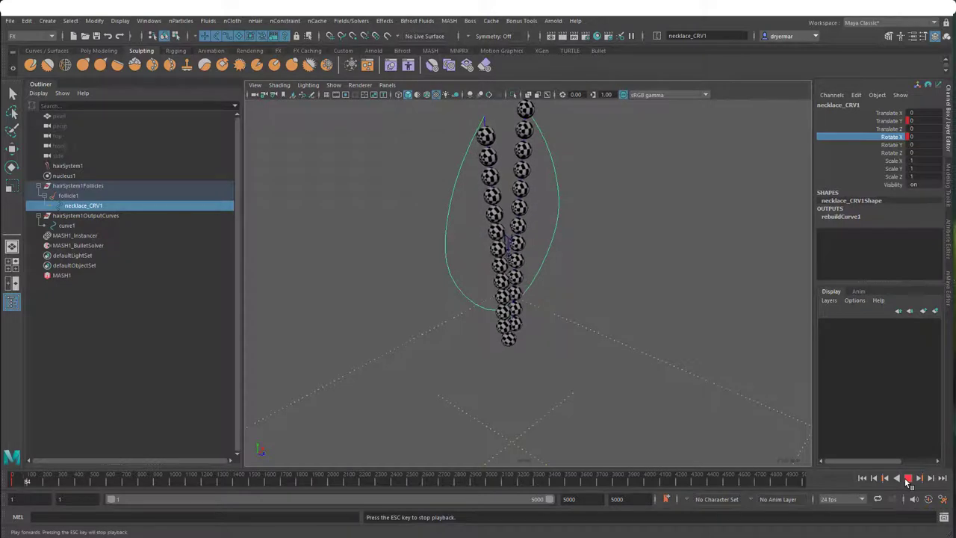
left_click(908, 480)
key("e")
left_click_drag(633, 311, 702, 321, "alt")
left_click_drag(646, 236, 682, 297)
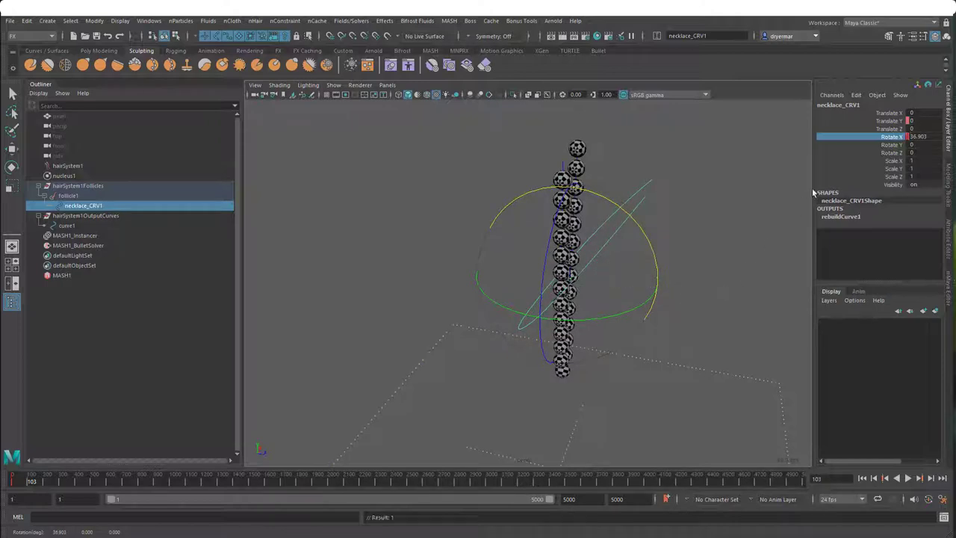
Step: Lower necklace_CRV1 toward the ground plane at frame 103, to a Translate Y of about -14.3
left_click(897, 121)
left_click_drag(585, 196, 622, 349)
scroll(516, 292, "down", 3)
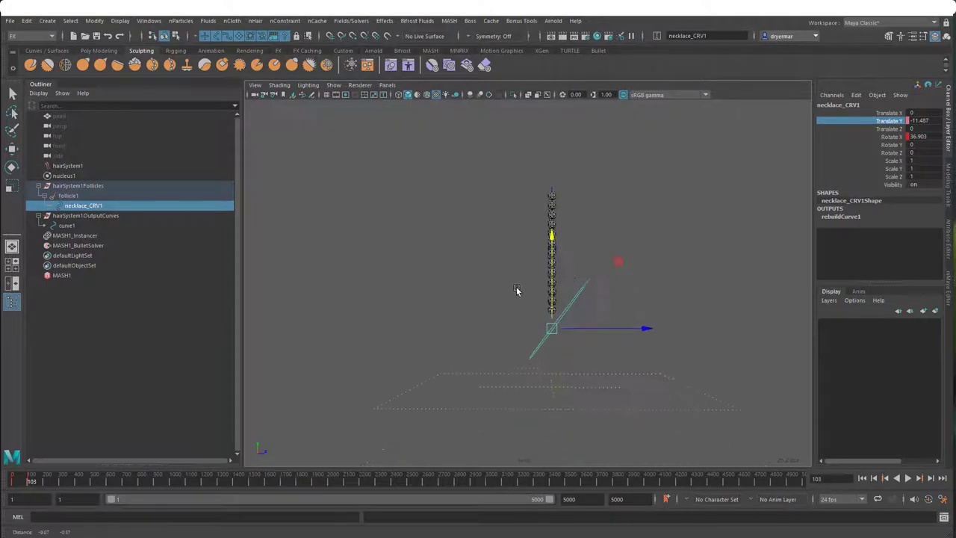
left_click_drag(556, 238, 723, 280)
left_click_drag(677, 257, 581, 292, "alt")
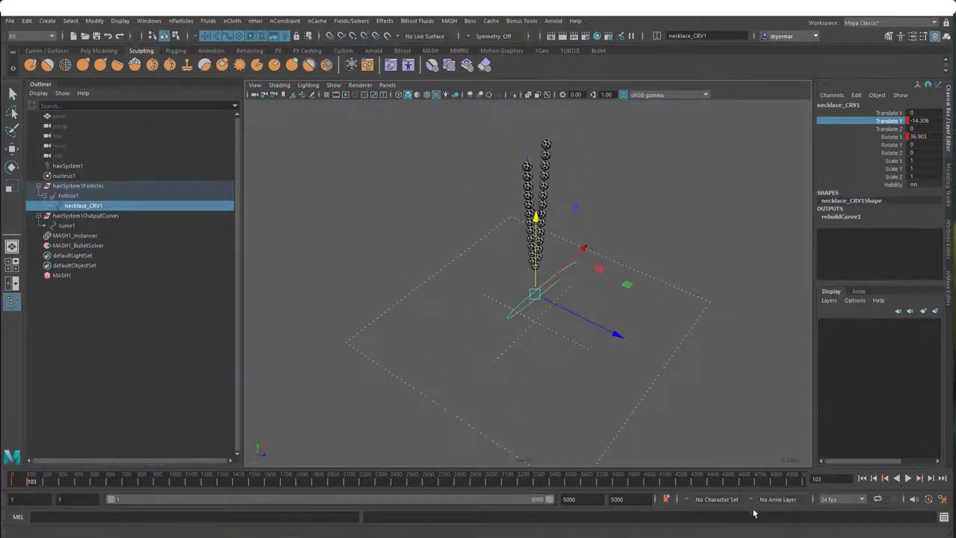
left_click_drag(566, 363, 499, 355, "alt")
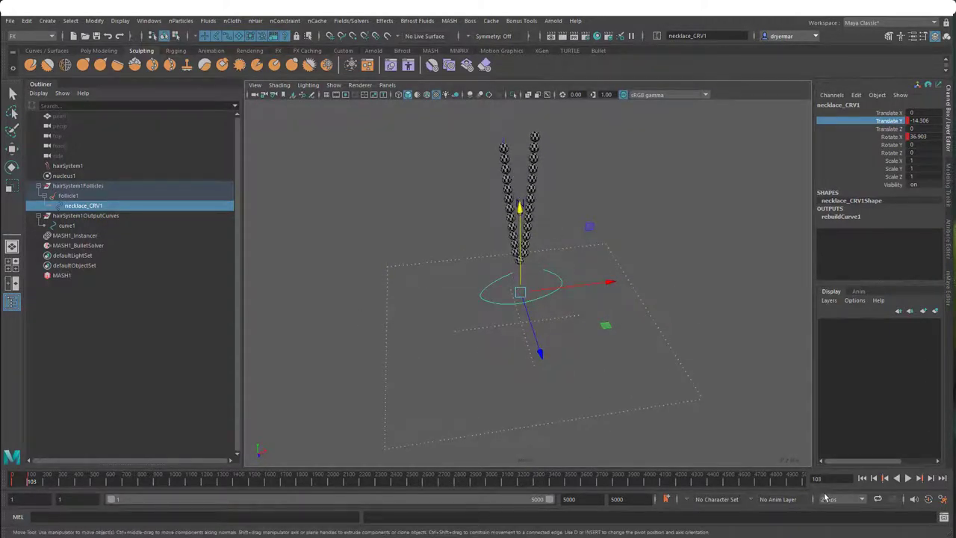
Step: Rewind to frame 1, bring the necklace and ground plane into view, and save the scene
left_click(863, 478)
left_click_drag(708, 438, 751, 448, "alt")
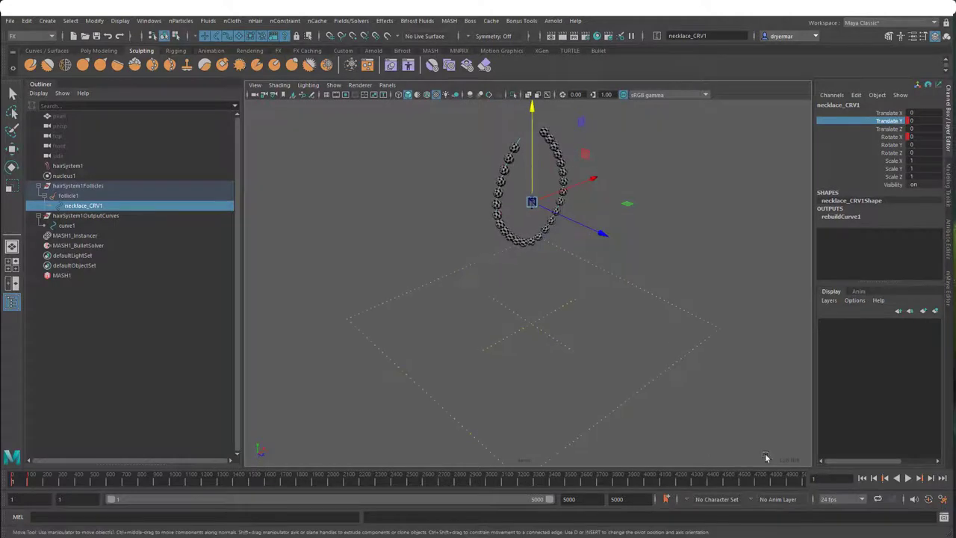
mouse_move(730, 411)
left_mouse_down("alt")
mouse_move(702, 412)
mouse_move(719, 417)
left_mouse_up("alt")
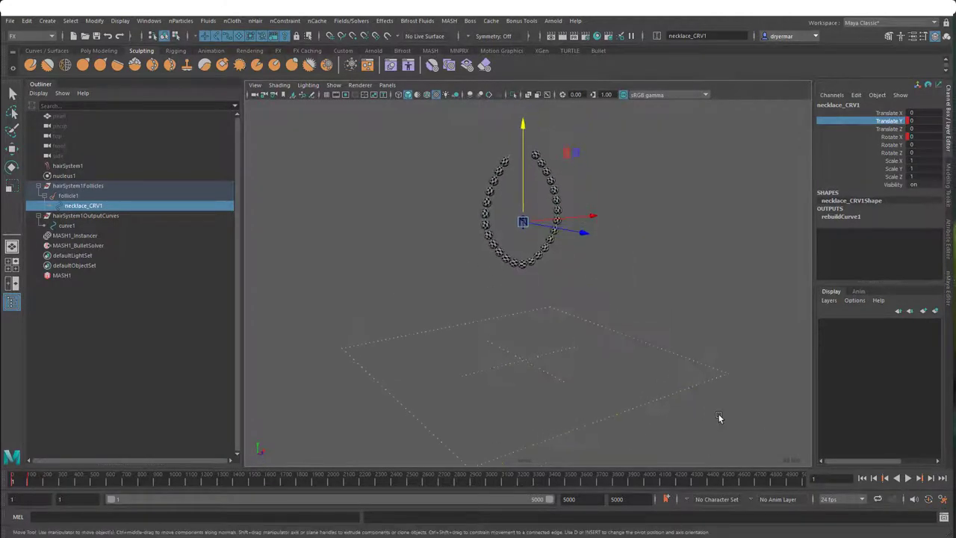
key("ctrl+s")
key("q")
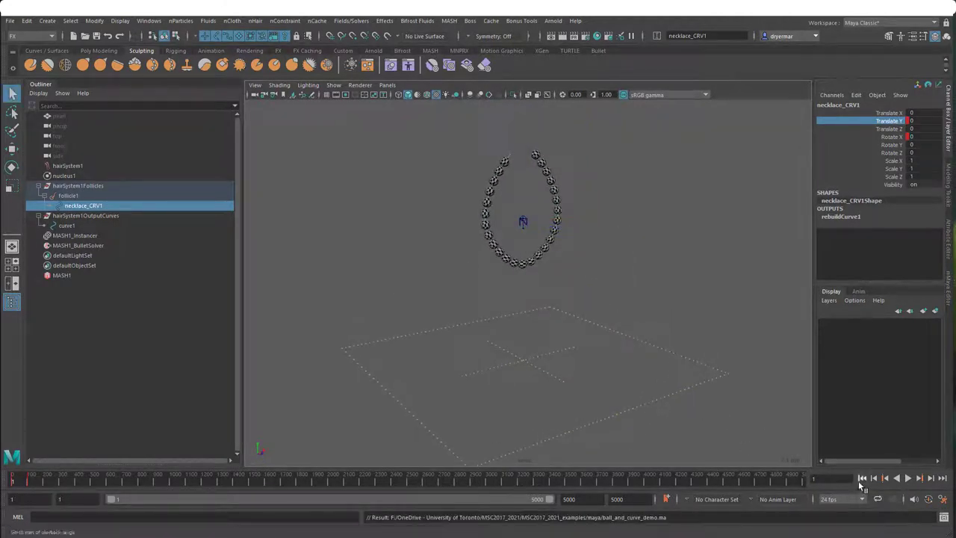
Step: Play the keyed necklace drop, stop around frame 147, and inspect how the pearls and simulated curve meet the ground
left_click(906, 479)
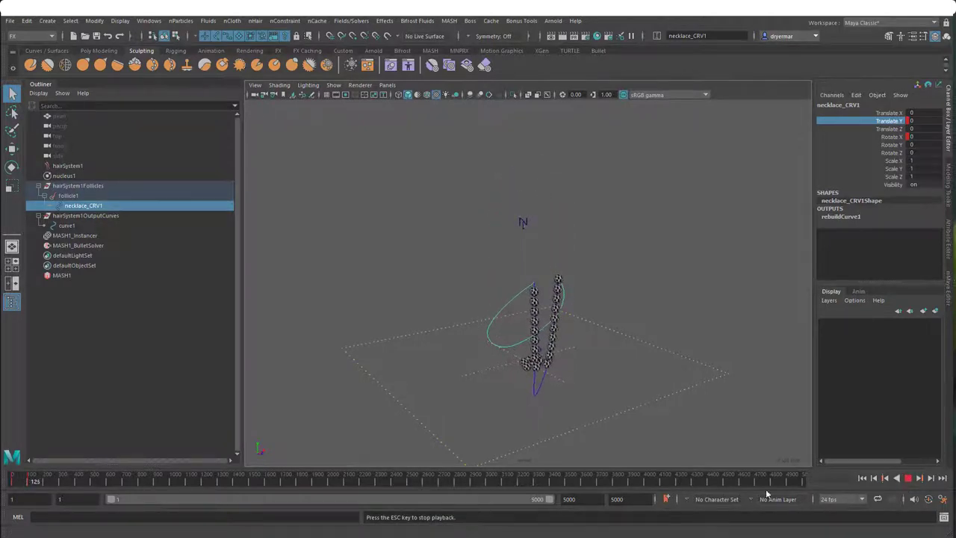
left_click(907, 478)
right_click_drag(792, 418, 758, 432, "alt")
left_click_drag(759, 432, 597, 224, "alt")
right_click_drag(597, 224, 590, 231, "alt")
left_click_drag(590, 232, 543, 207, "alt")
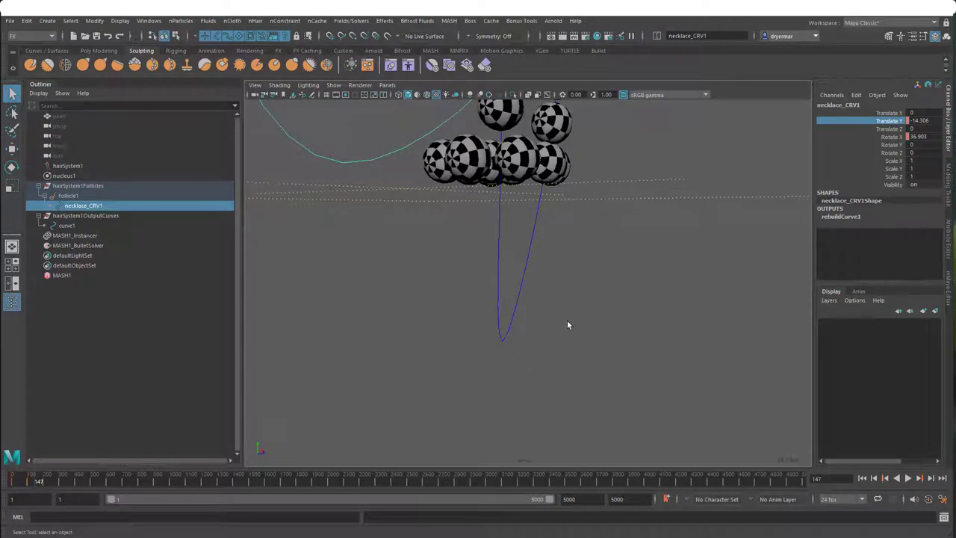
left_click_drag(629, 326, 486, 174, "alt")
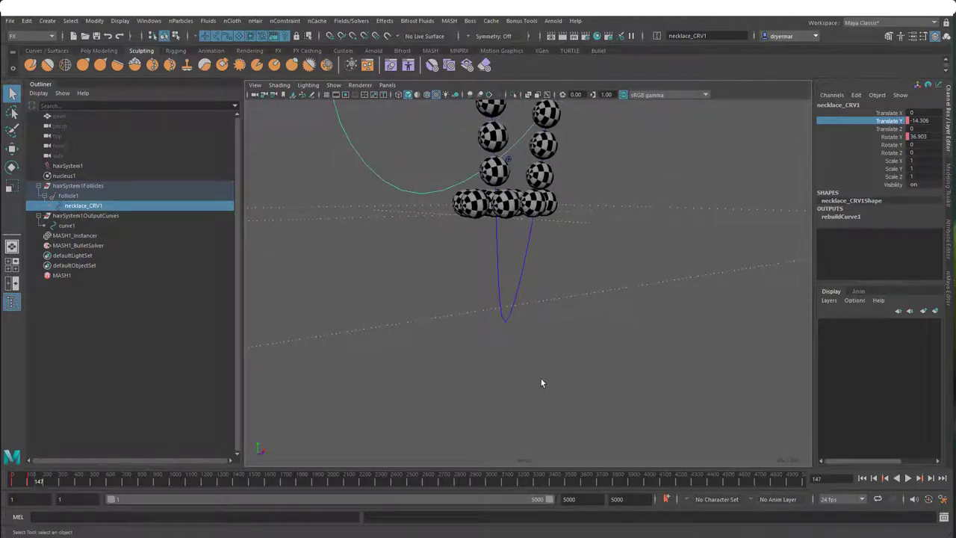
Step: Return the timeline to frame 1 and save the scene again
left_click(863, 478)
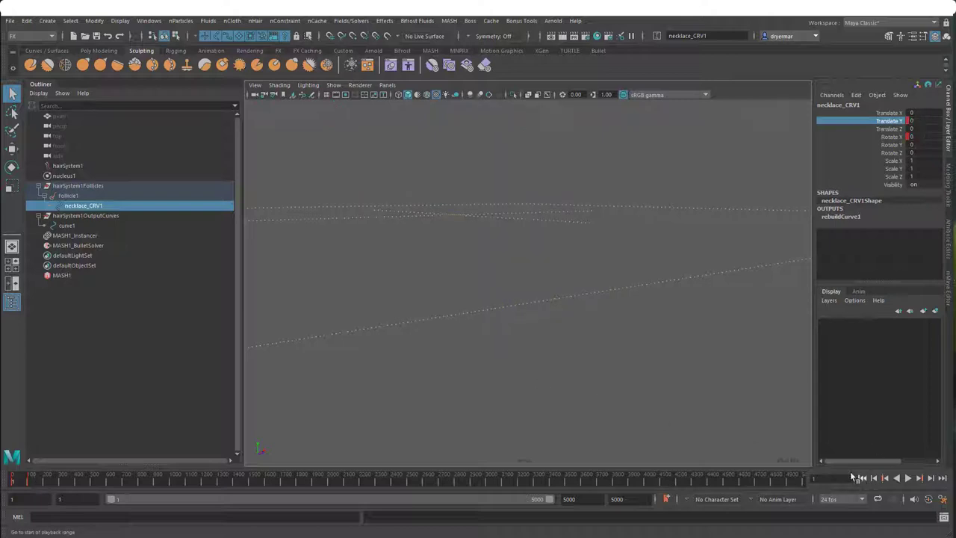
left_click_drag(639, 338, 602, 391, "alt")
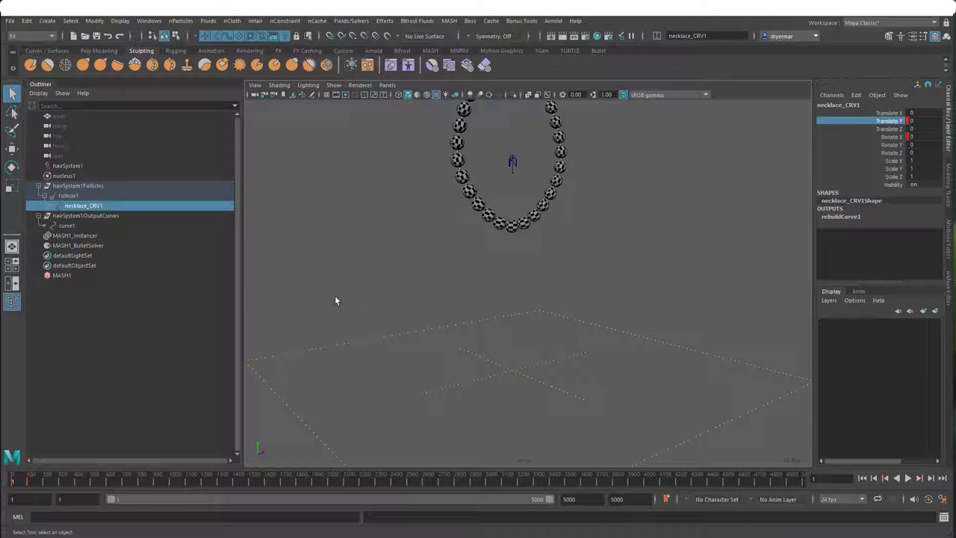
key("ctrl+s")
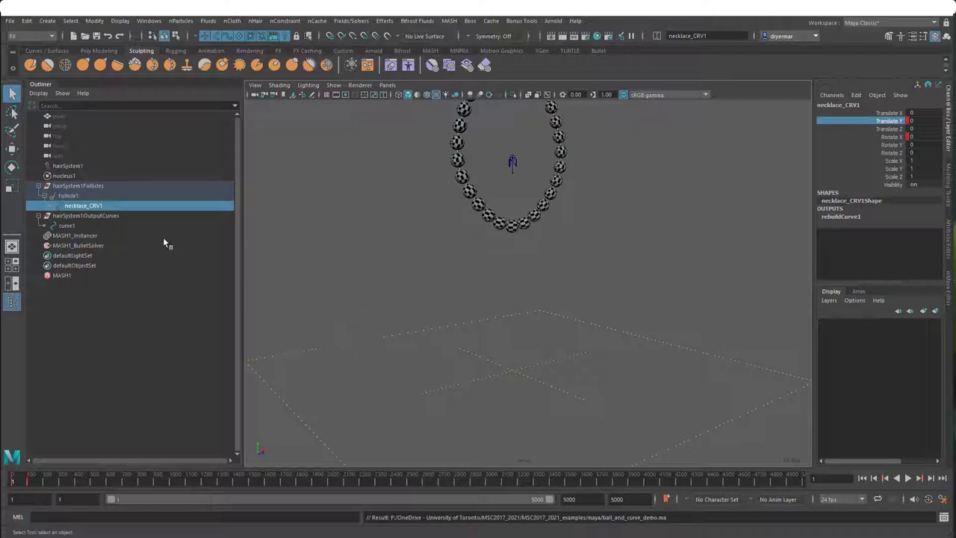
Step: Show hairSystem1's shape attributes, expand its Dynamic Properties, and enable Use Nucleus Solver
left_click(68, 165)
scroll(645, 241, "down", 3)
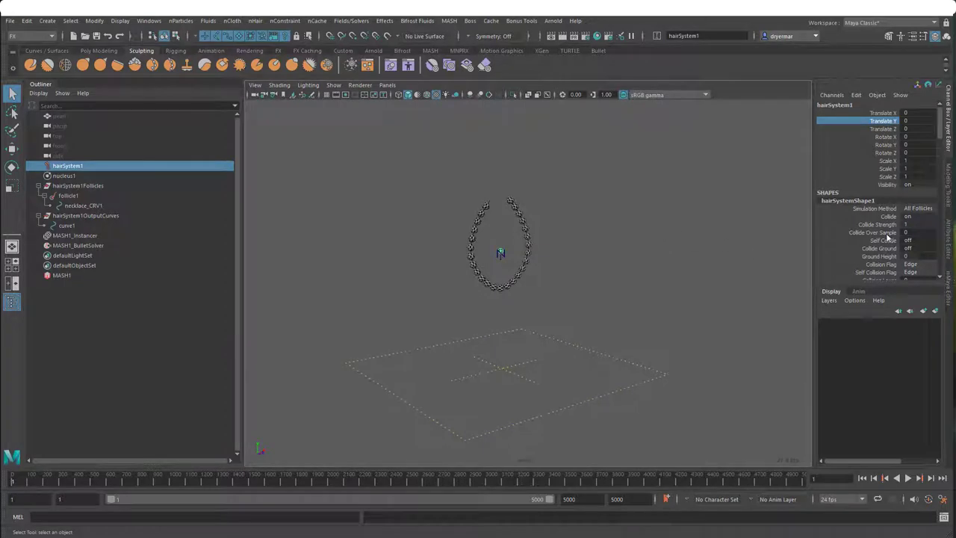
key("ctrl+a")
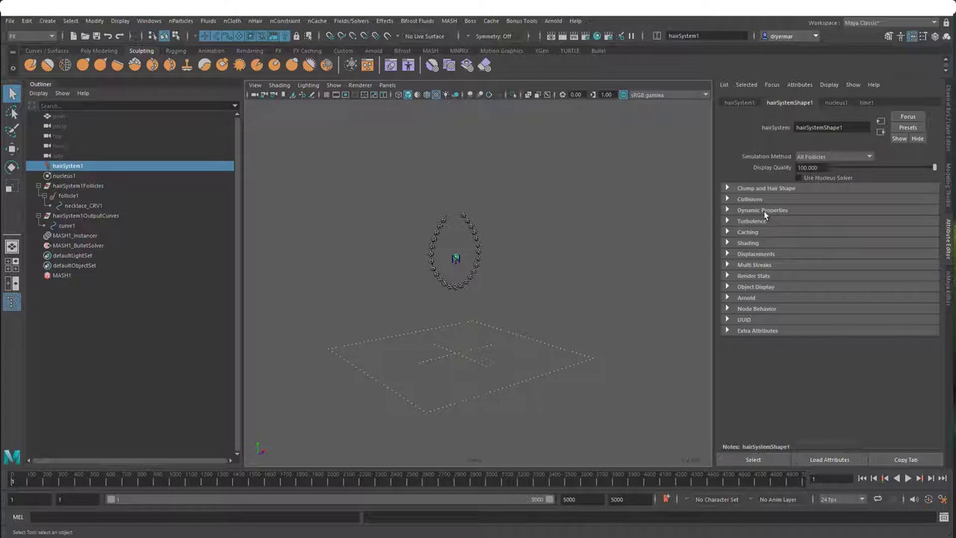
left_click(762, 210)
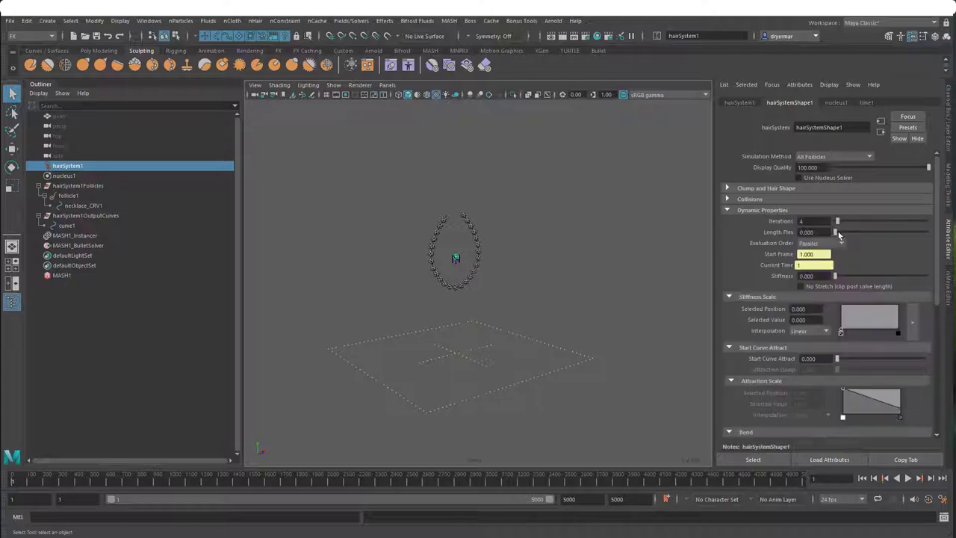
left_click(798, 178)
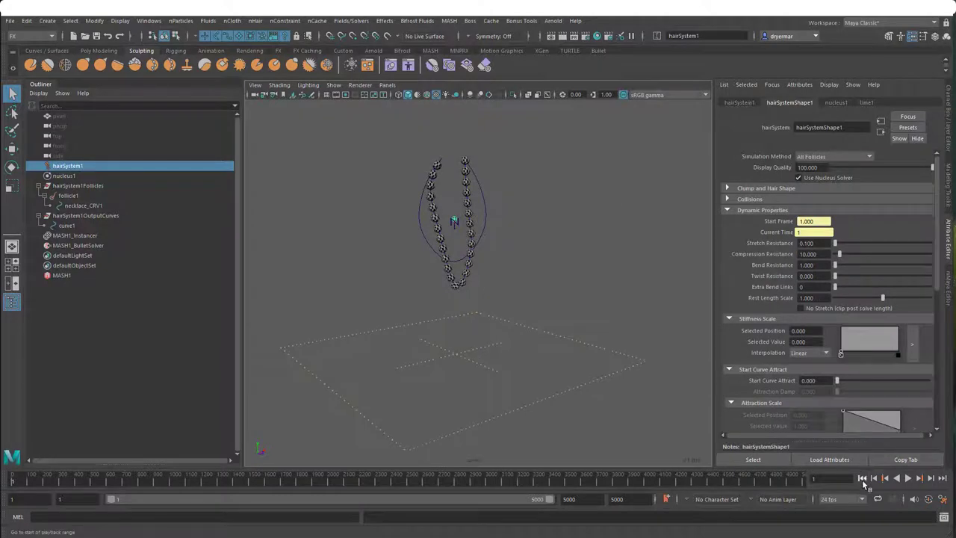
Step: Play the necklace drop with the Nucleus solver, stop around frame 187 to inspect the pearls closely, and rewind
left_click_drag(606, 324, 605, 317, "alt")
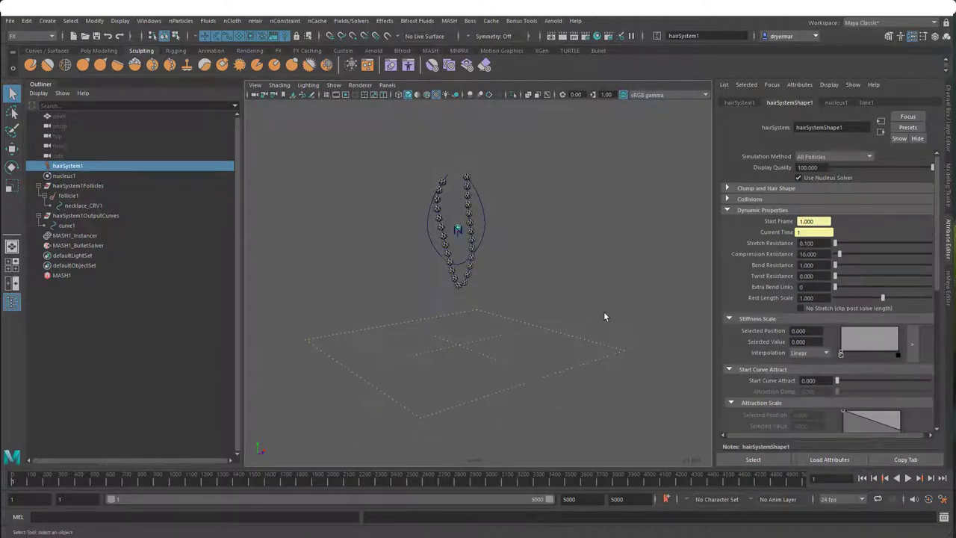
left_click(908, 478)
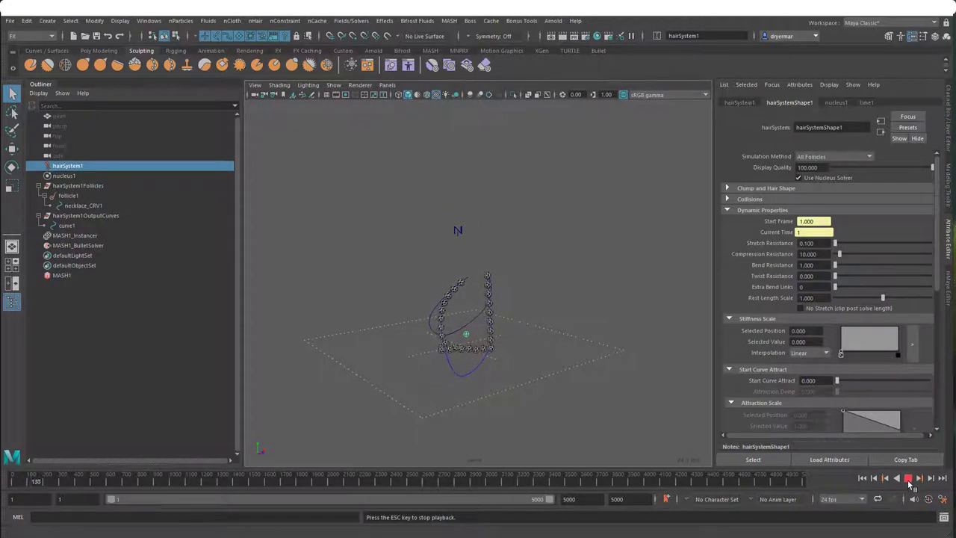
left_click(909, 481)
key("f")
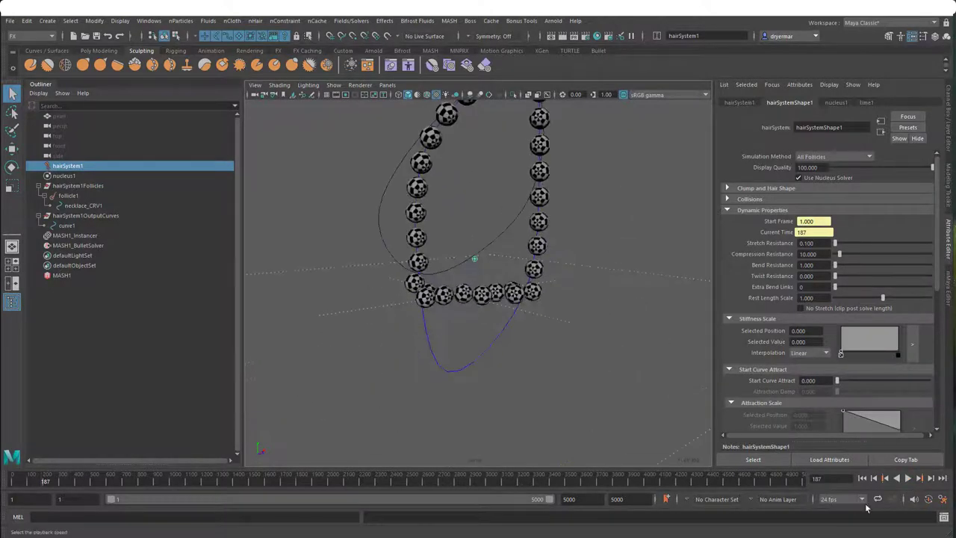
left_click(862, 478)
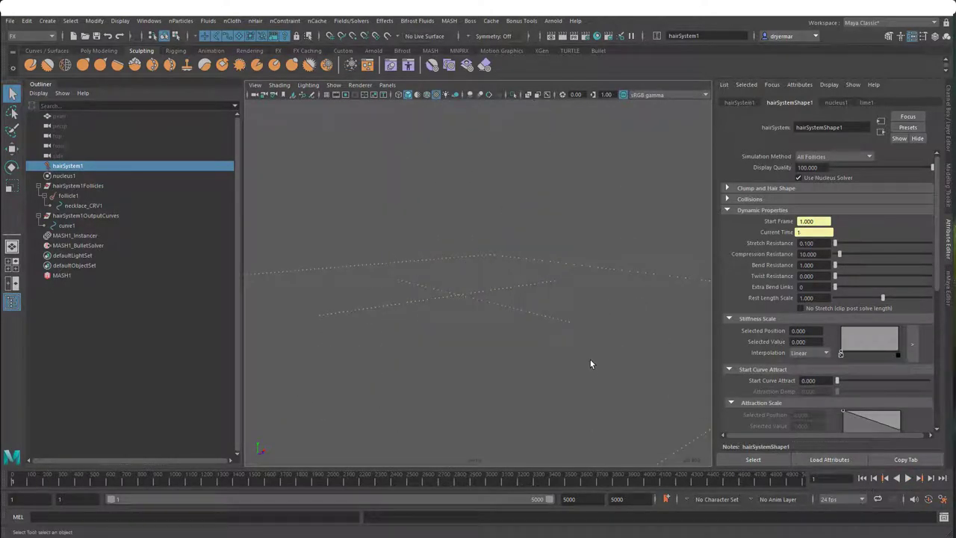
Step: Replay the Nucleus-driven necklace drop from a wider, higher angle, stop around frame 178, and rewind
left_click_drag(593, 365, 528, 367, "alt")
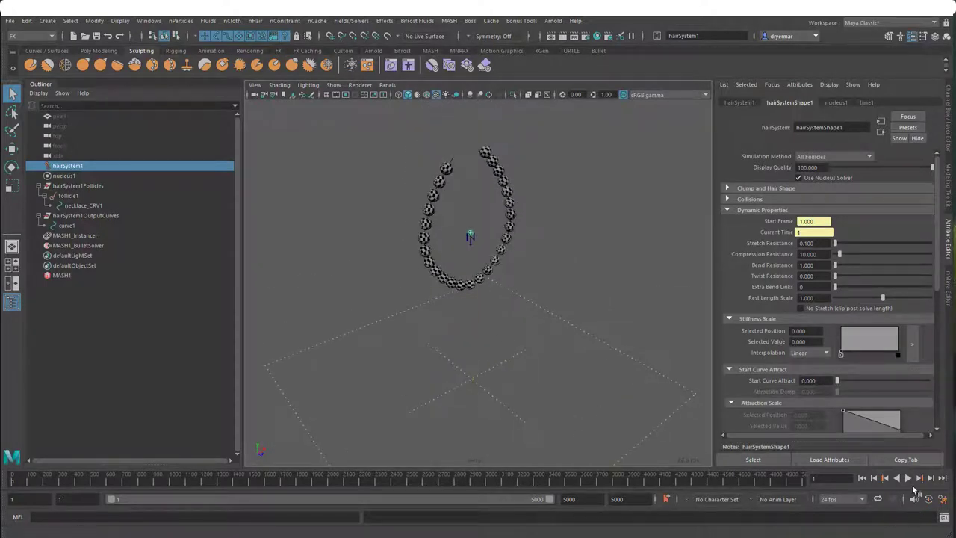
left_click(908, 478)
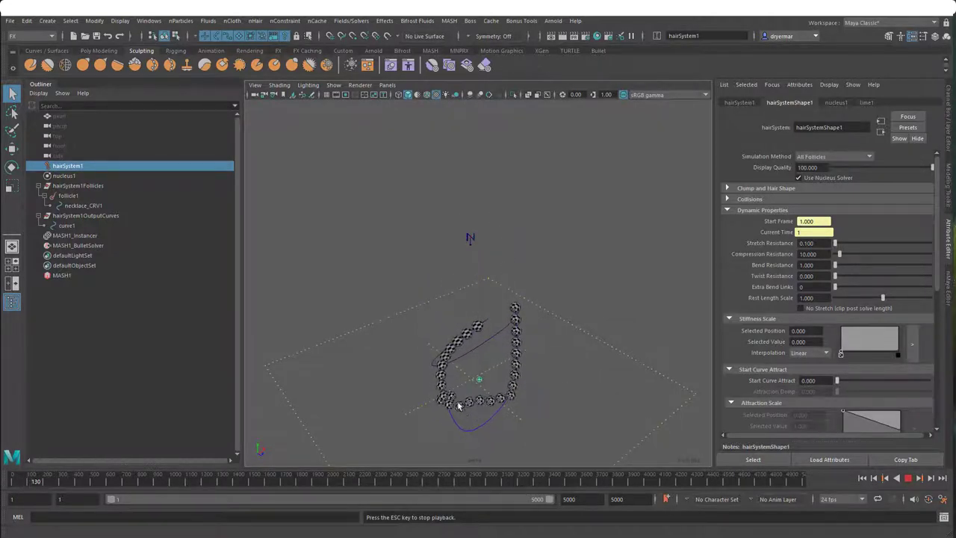
left_click(909, 479)
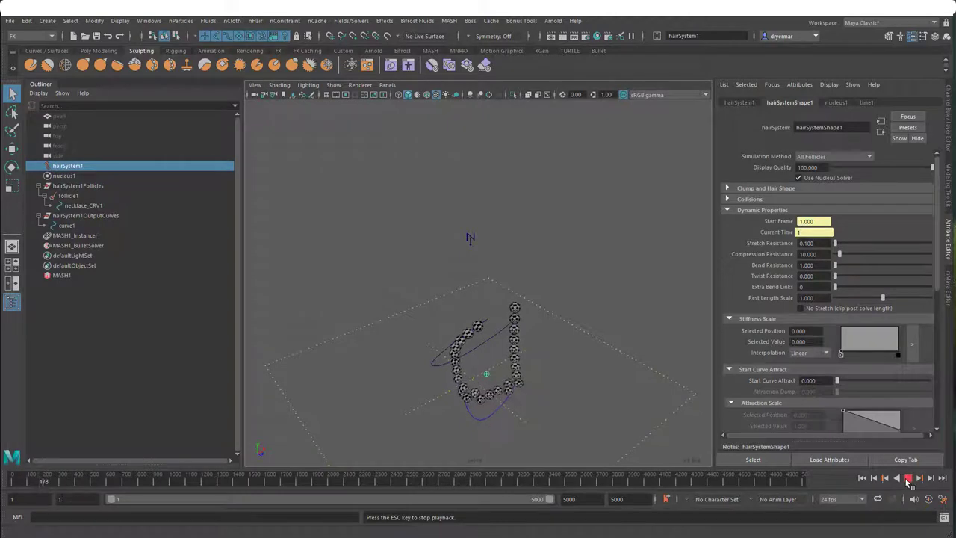
left_click(868, 479)
left_click_drag(523, 359, 474, 343, "alt")
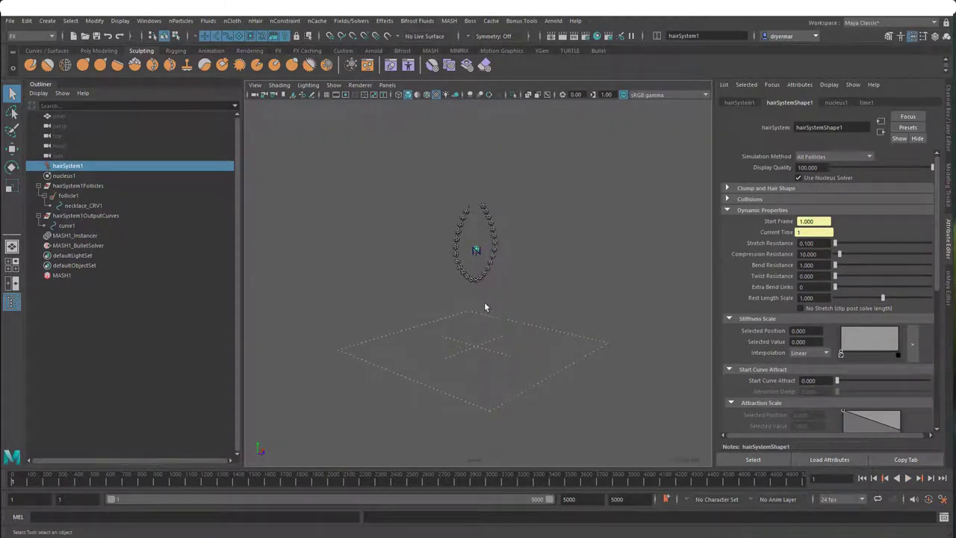
Step: Create a polygon plane and scale it uniformly to about 68
left_click(92, 51)
left_click(117, 66)
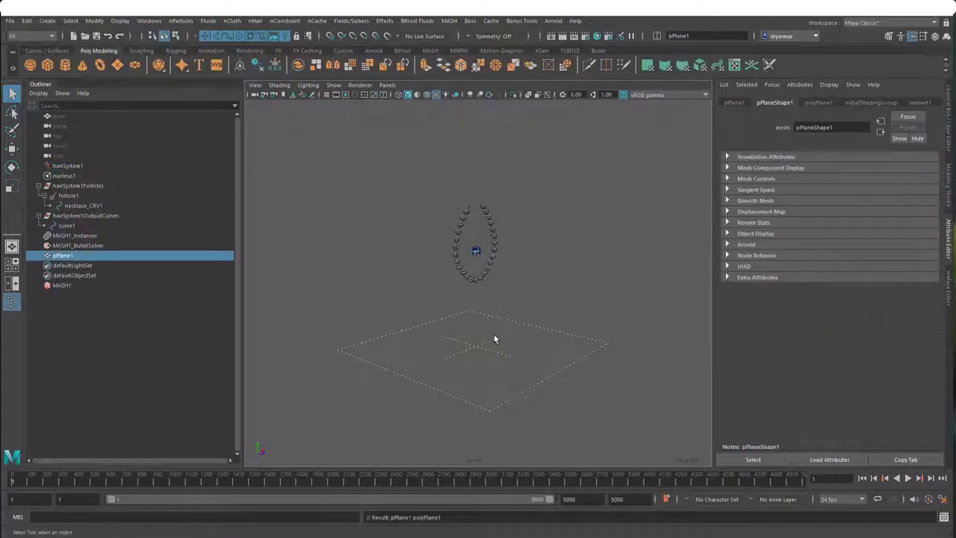
key("r")
left_click_drag(476, 251, 707, 282)
left_click(950, 129)
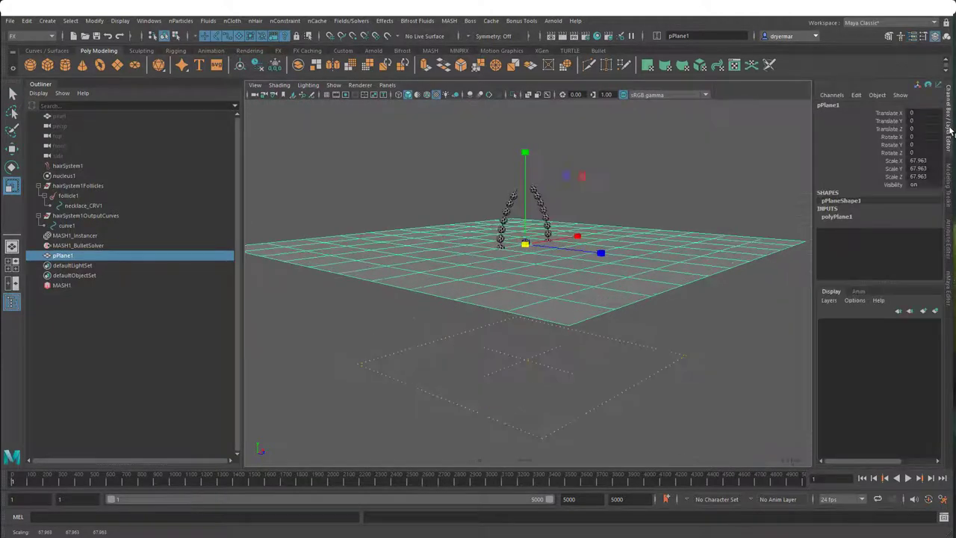
double_click(924, 144)
type("-20")
key("Return")
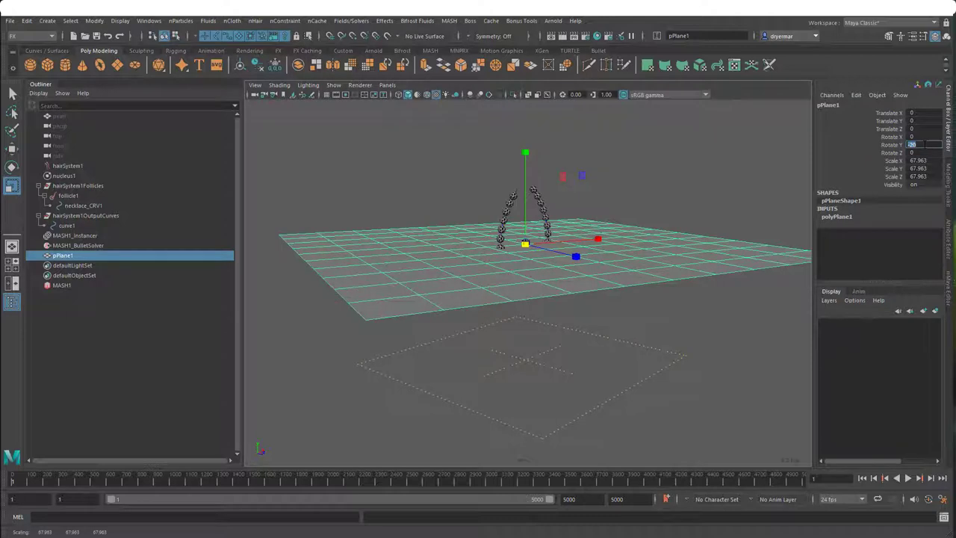
type("0")
key("Return")
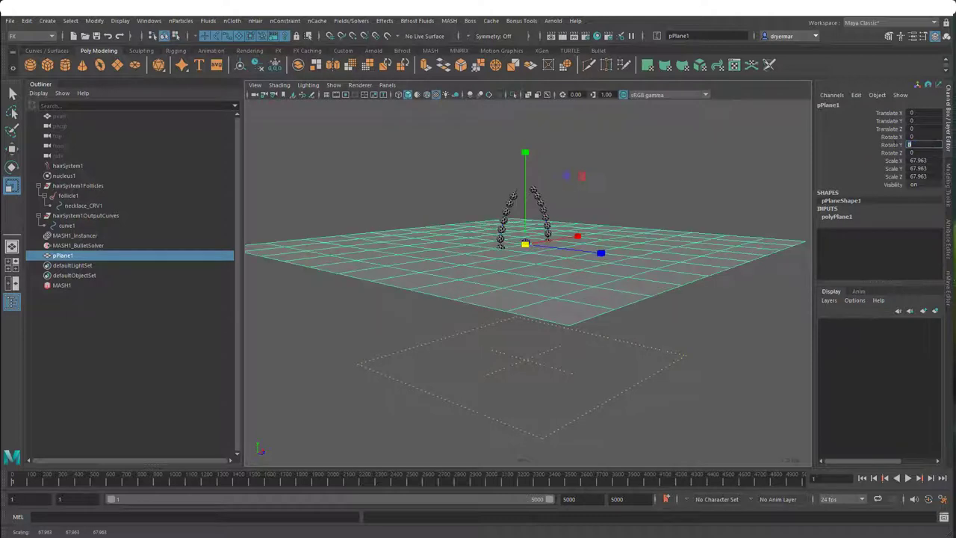
Step: Lower the plane beneath the necklace by setting its Translate Y to -20
double_click(909, 121)
type("-20")
key("Return")
left_click_drag(418, 313, 489, 341, "alt")
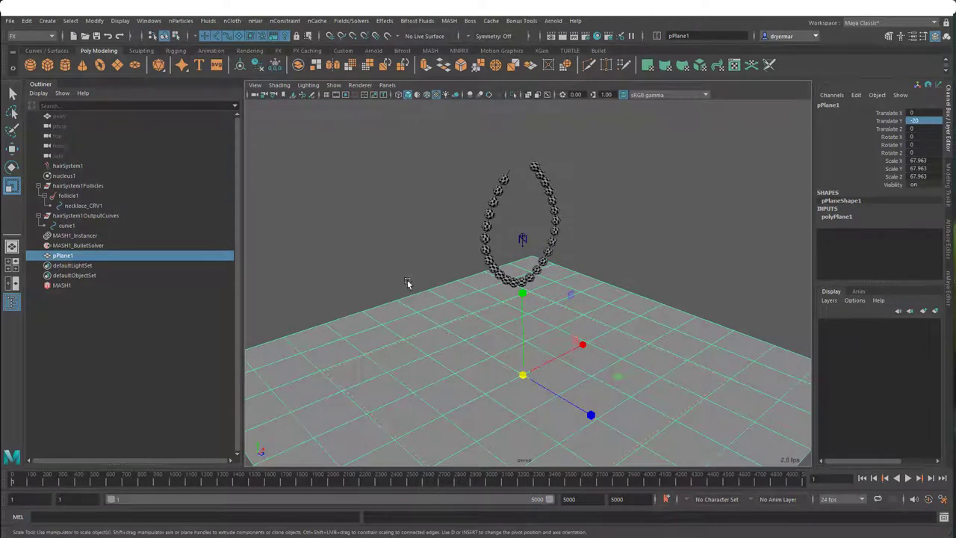
right_click_drag(407, 282, 326, 264, "alt")
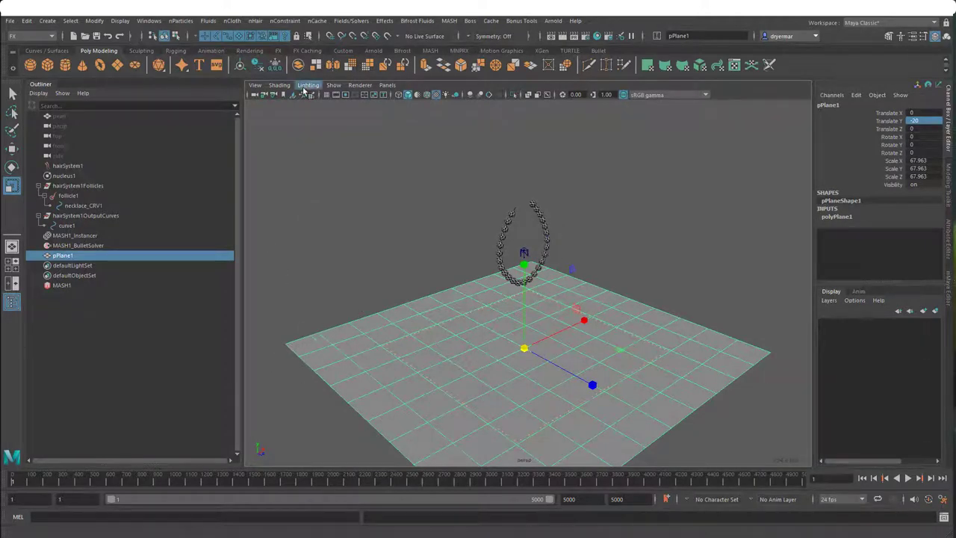
Step: Delete the plane's construction history and freeze its transformations
left_click(26, 20)
mouse_move(78, 140)
left_click(175, 139)
left_click(94, 20)
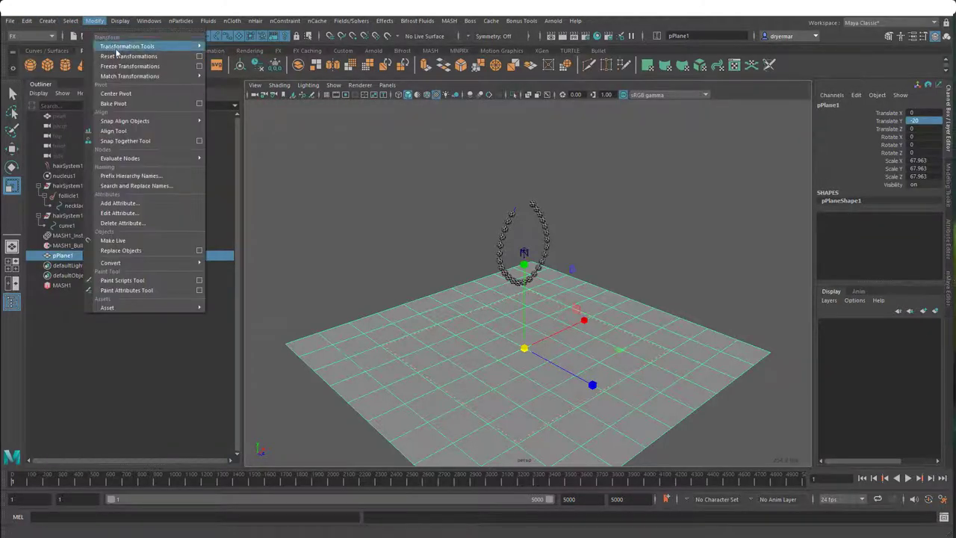
left_click(124, 67)
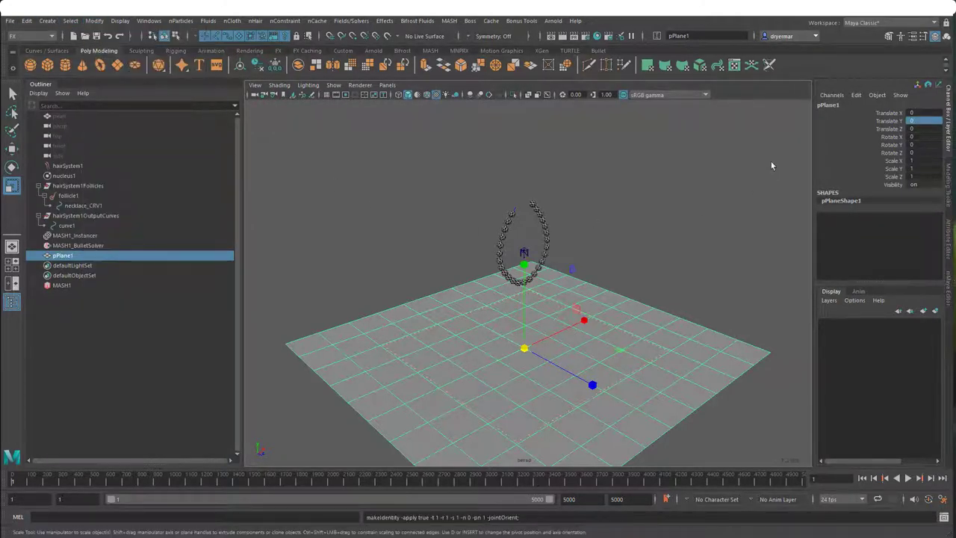
Step: Rename the plane as N_floor
double_click(831, 106)
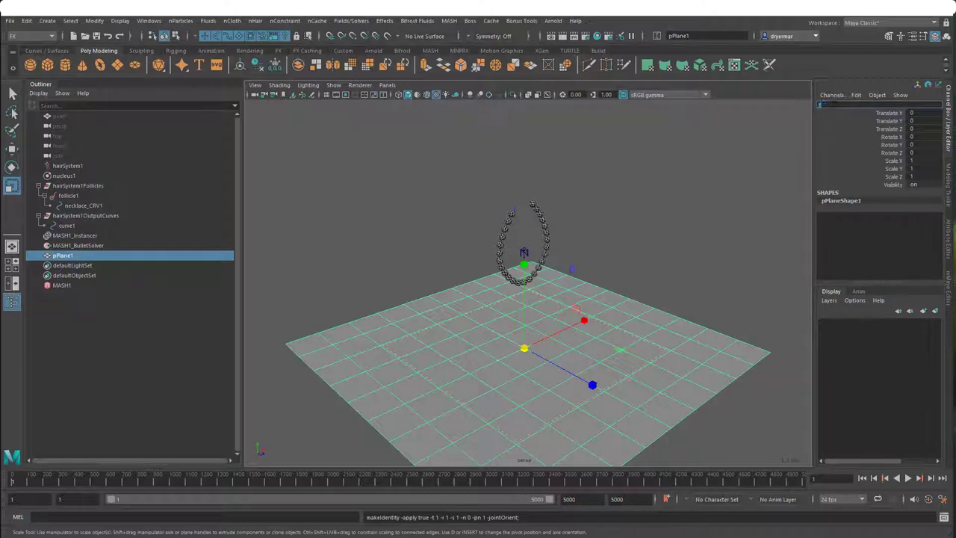
type("floor")
key("Return")
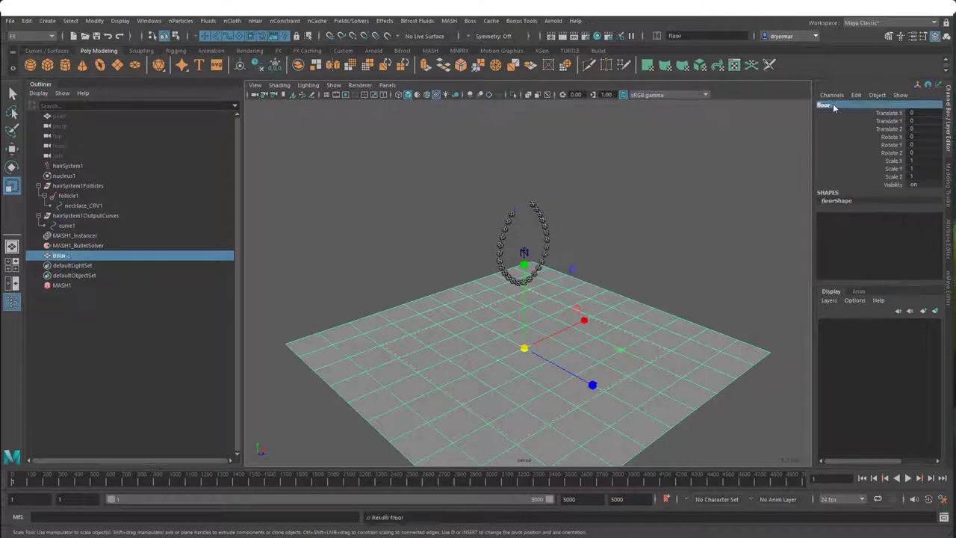
double_click(834, 108)
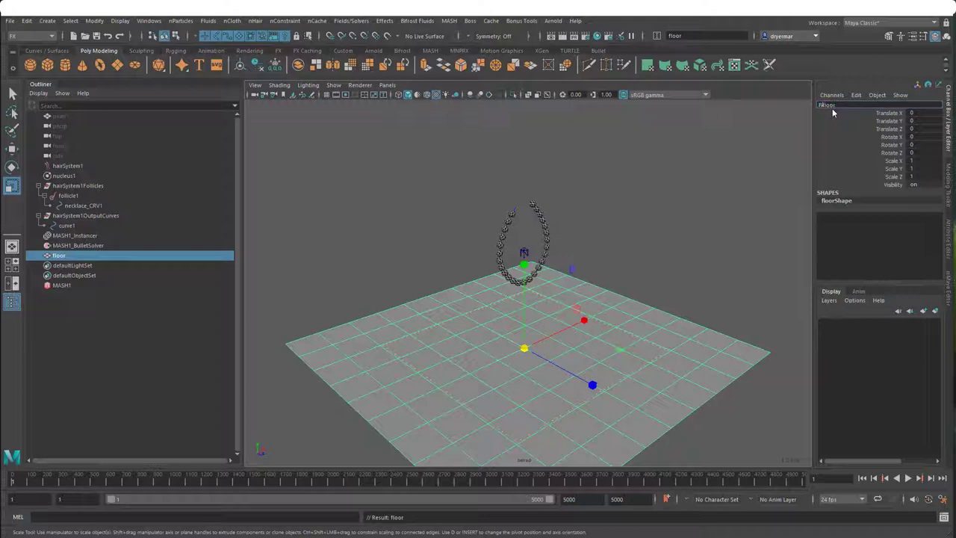
type("N_")
key("Return")
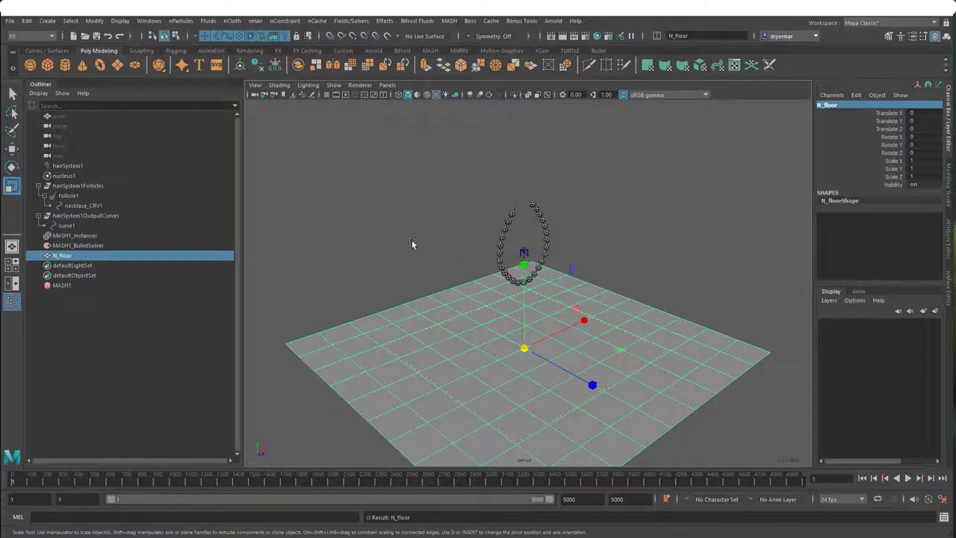
Step: Make N_floor an nCloth passive collider
left_click(233, 21)
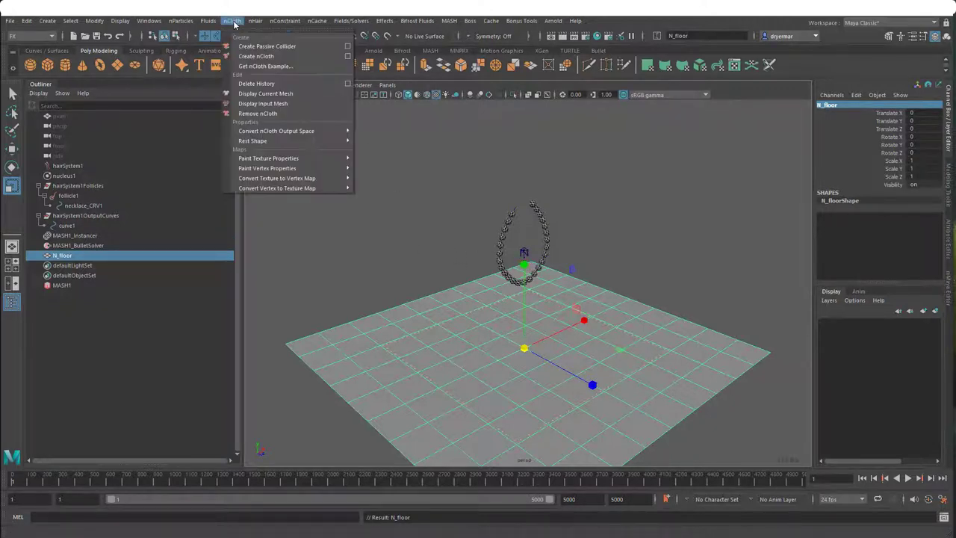
left_click(265, 46)
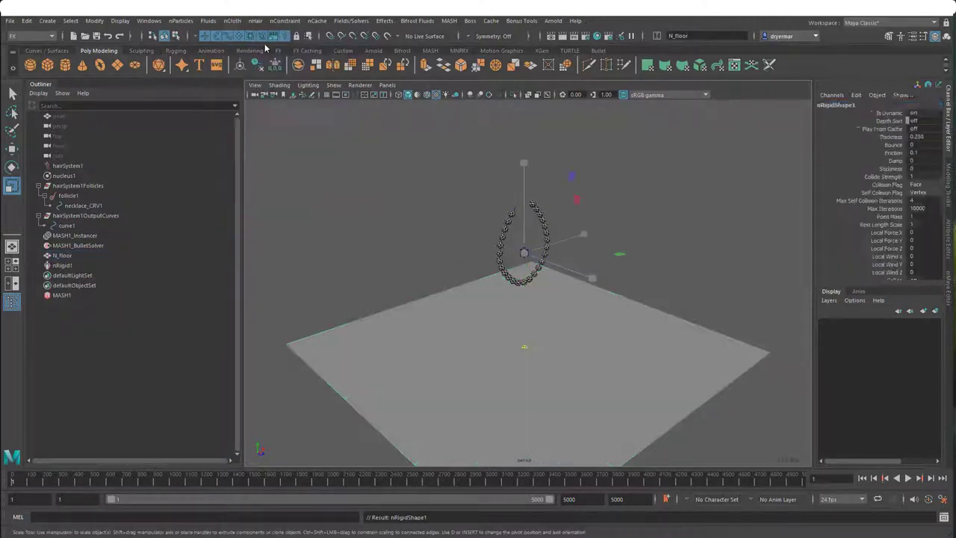
left_click_drag(448, 228, 523, 247, "alt")
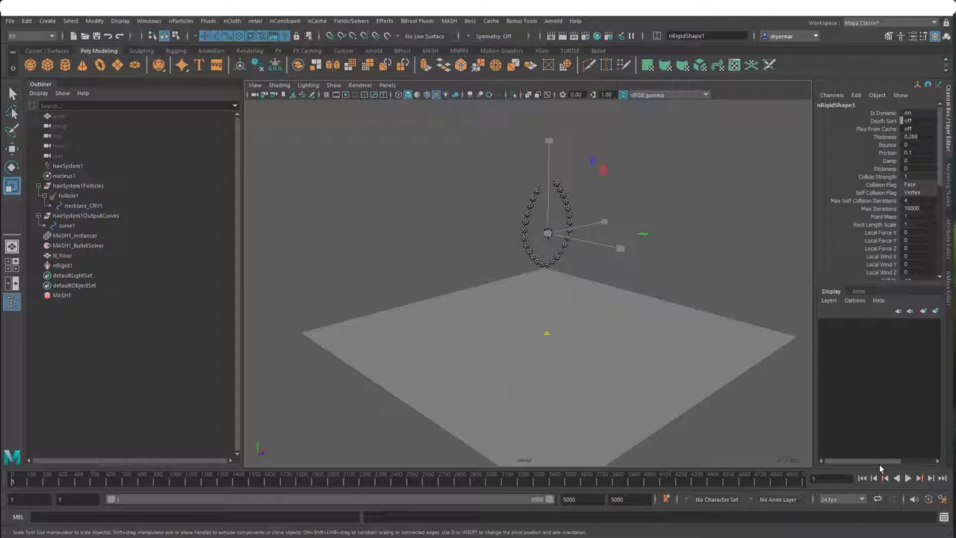
Step: Play the necklace drop onto N_floor, stop around frame 155, inspect the lowest pearls up close in wireframe, and rewind
left_click_drag(617, 398, 637, 385, "alt")
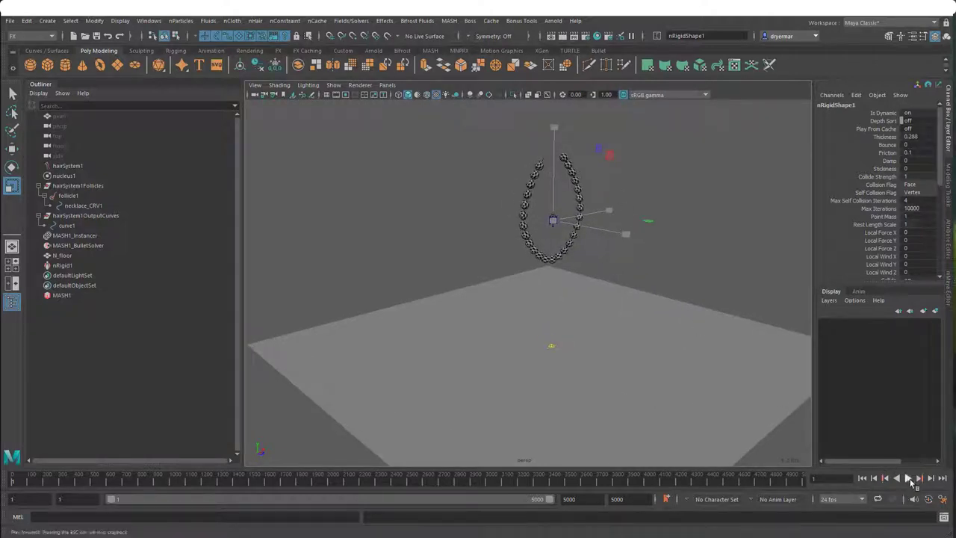
left_click_drag(638, 392, 672, 373, "alt")
left_click(908, 478)
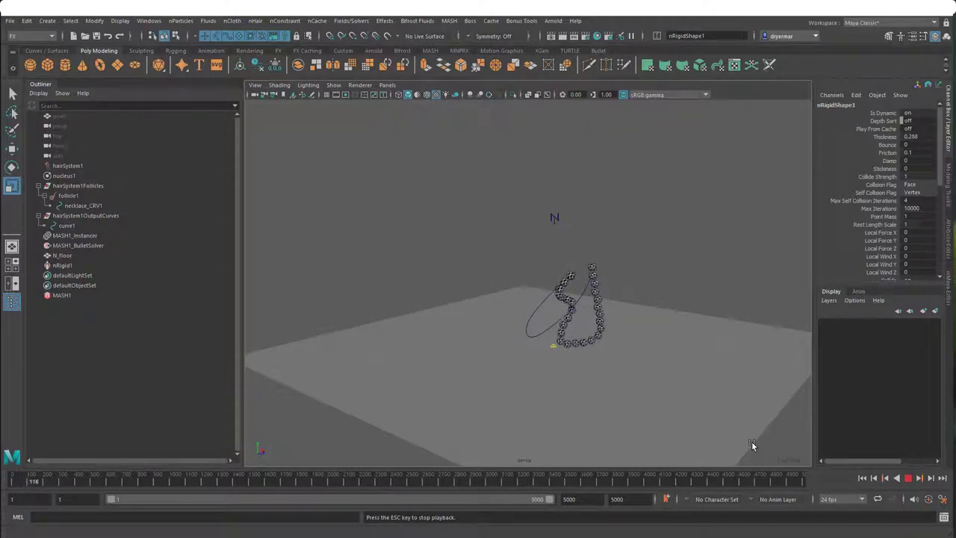
left_click(908, 479)
left_click_drag(657, 408, 632, 398, "alt")
scroll(673, 386, "up", 5)
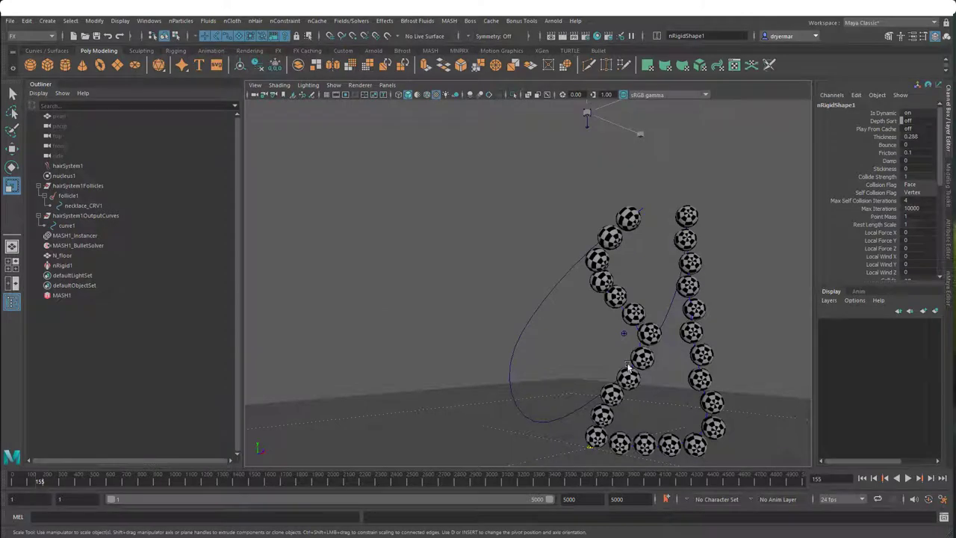
left_click_drag(648, 452, 708, 352, "alt")
key("4")
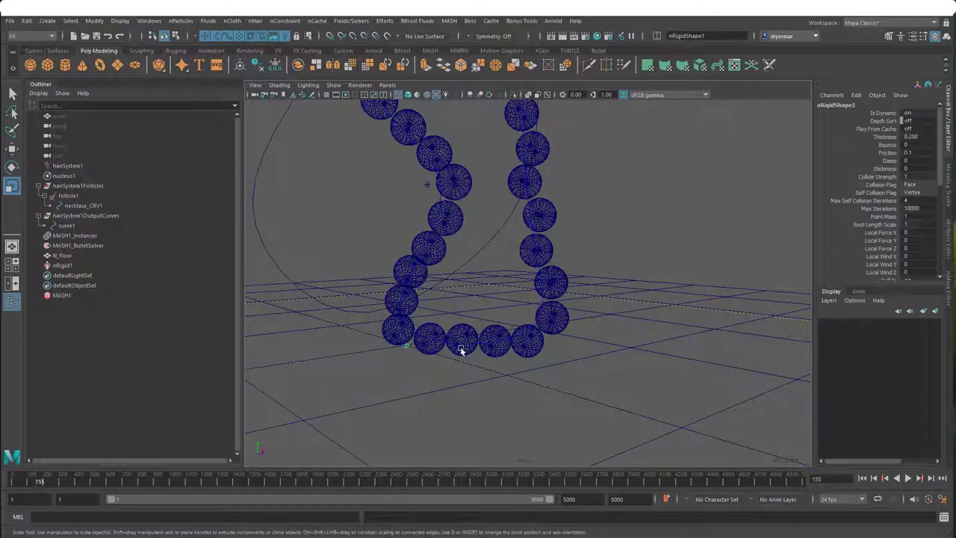
left_click(862, 479)
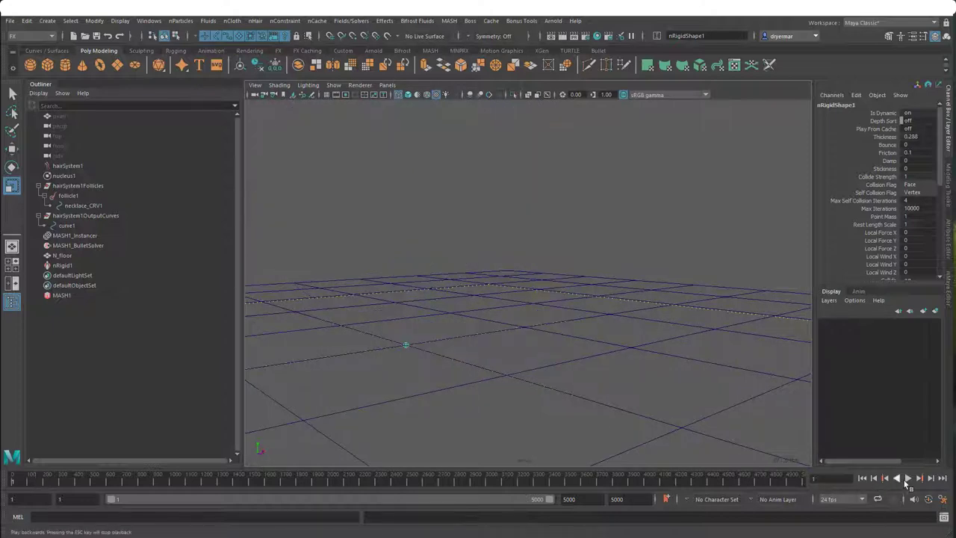
Step: Replay the drop close up in wireframe to check the pearls' floor contact, stop it, and rewind to frame 1
left_click(909, 478)
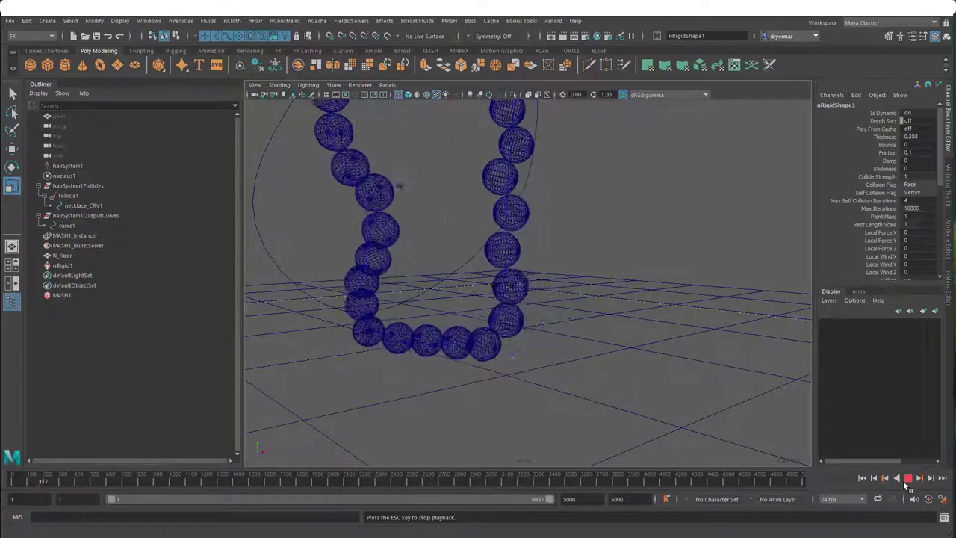
left_click(908, 478)
left_click(863, 478)
Step: Show the MASH1_BulletSolver shape attributes and disable its Ground option
left_click_drag(406, 343, 522, 370, "alt")
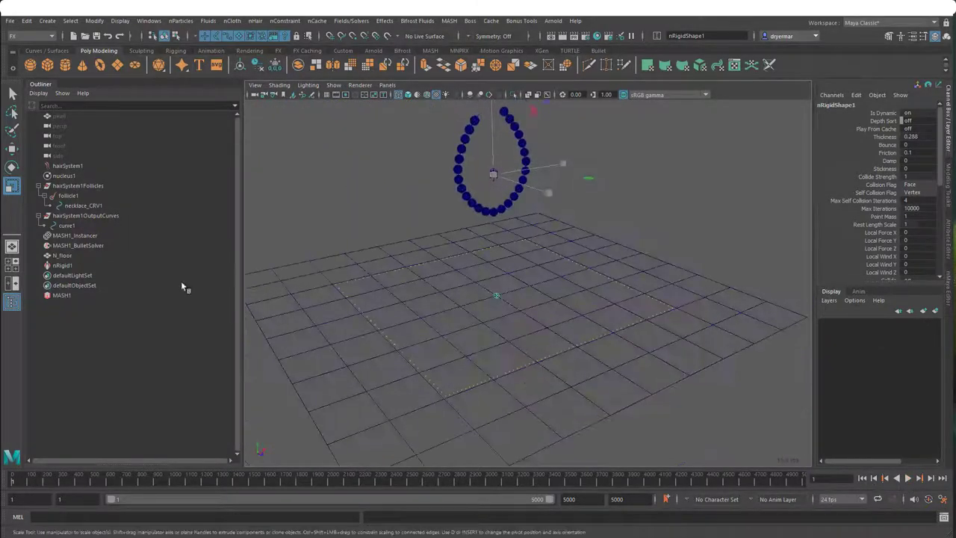
left_click(82, 245)
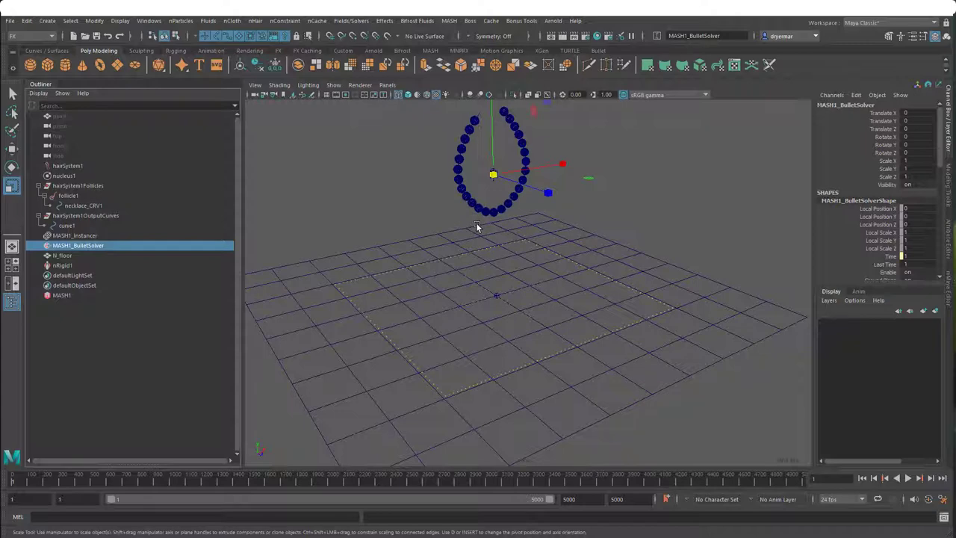
key("ctrl+a")
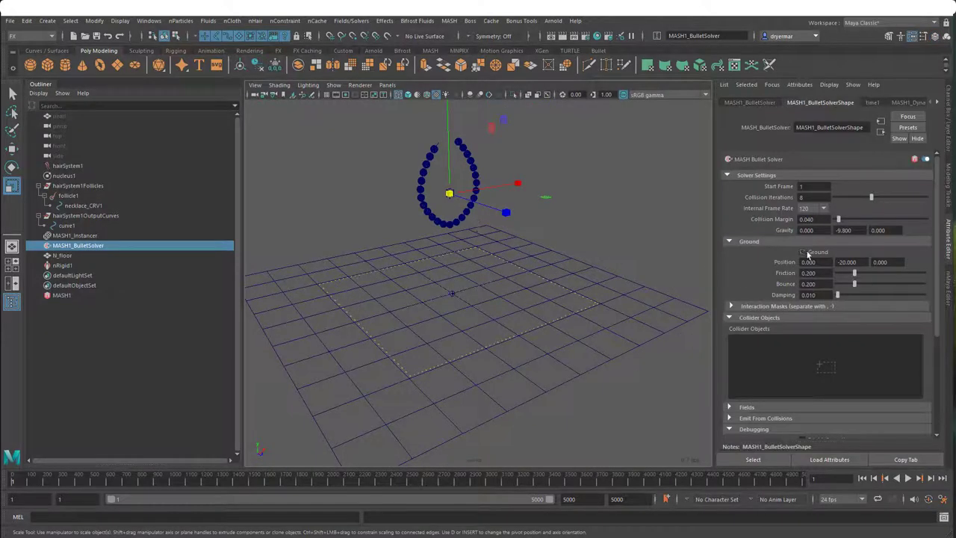
mouse_move(470, 293)
left_mouse_down("alt")
mouse_move(532, 287)
mouse_move(630, 378)
mouse_move(590, 381)
left_mouse_up("alt")
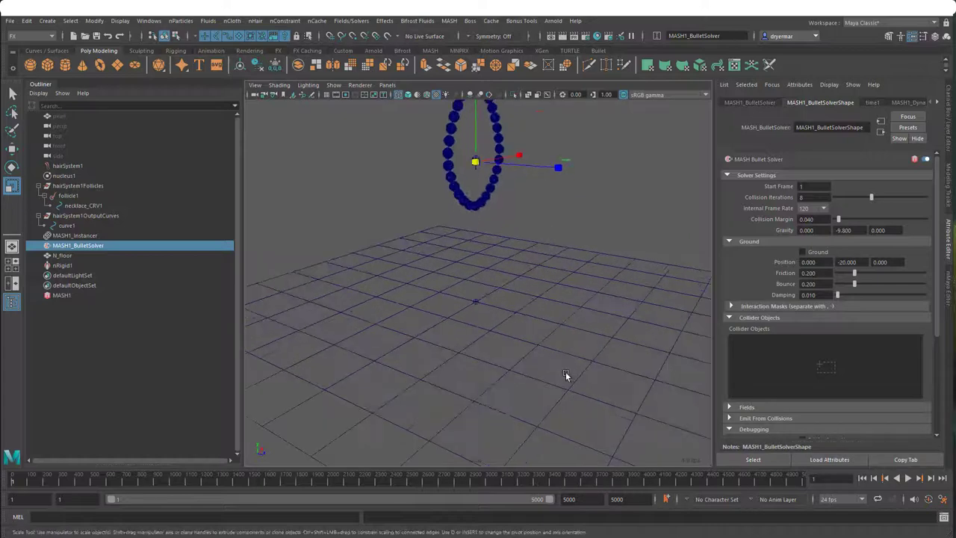
Step: Switch the view to textured shading and play the drop without the Bullet ground, stopping around frame 159
key("5")
key("6")
mouse_move(561, 377)
left_mouse_down("alt")
mouse_move(495, 384)
mouse_move(529, 384)
mouse_move(511, 375)
mouse_move(523, 377)
left_mouse_up("alt")
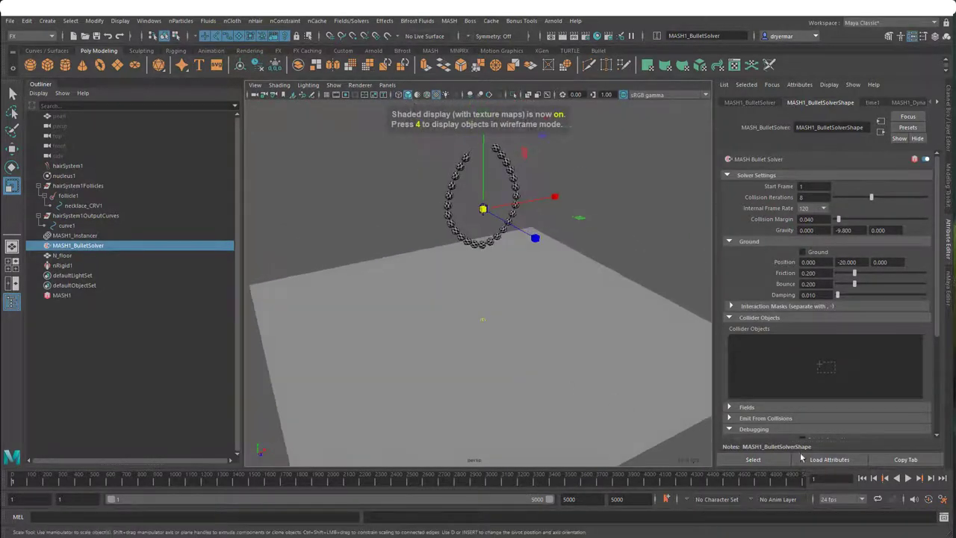
left_click(908, 479)
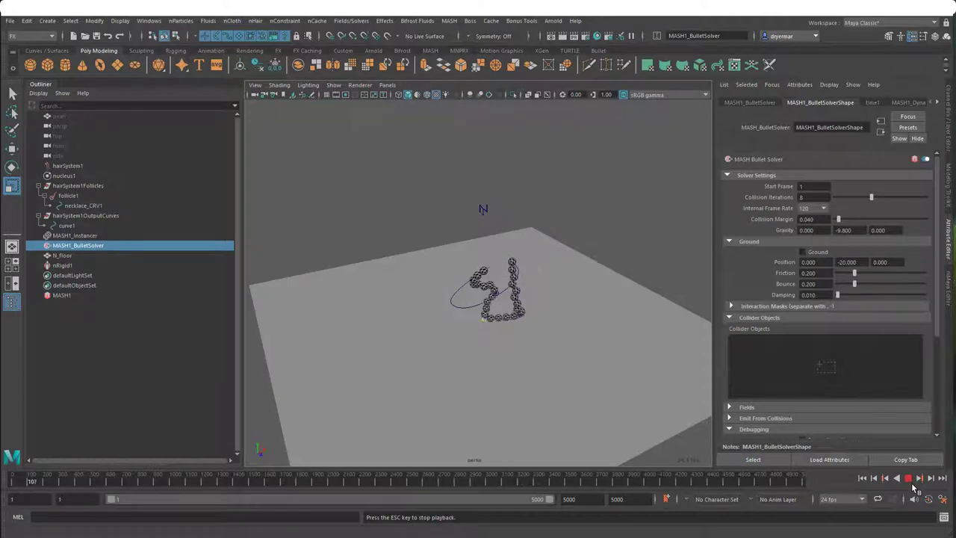
left_click(908, 479)
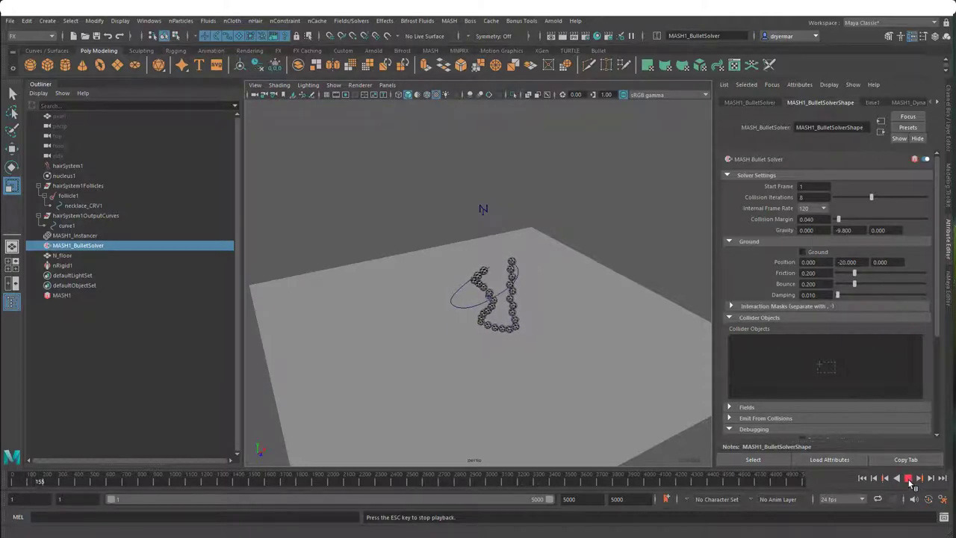
Step: Examine in wireframe, from floor level, how the lowest pearls meet N_floor, and return to frame 1
left_click_drag(550, 383, 558, 349, "alt")
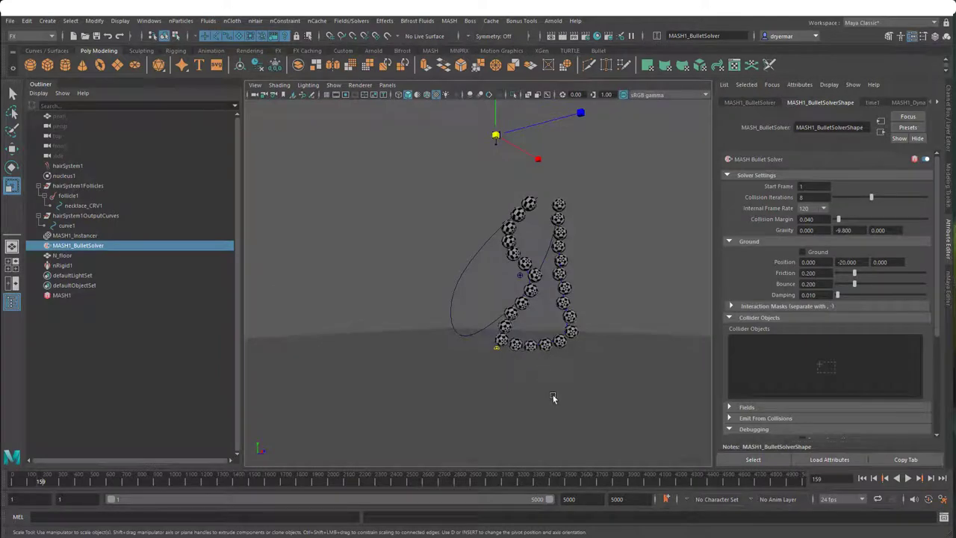
left_click_drag(569, 398, 609, 383, "alt")
key("4")
scroll(552, 378, "up", 5)
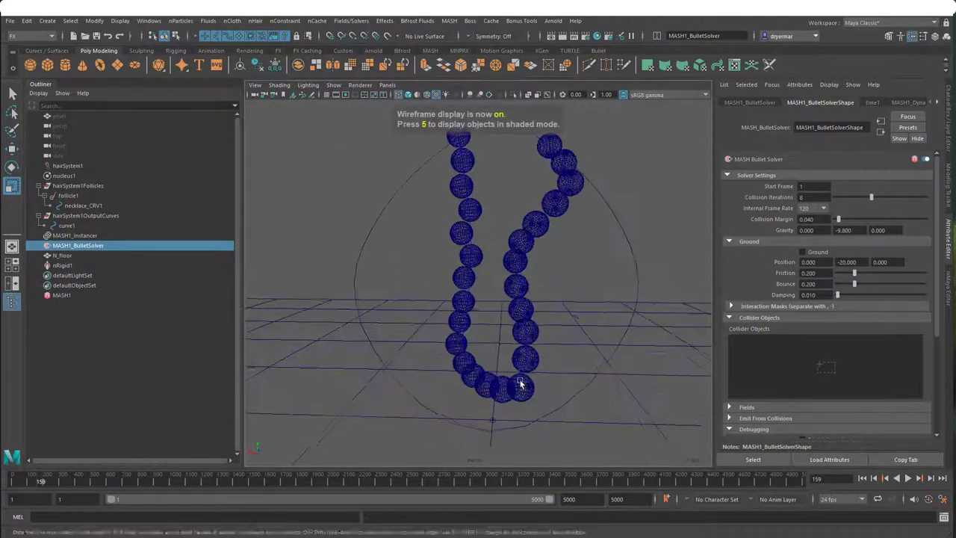
left_click_drag(553, 302, 526, 268, "alt")
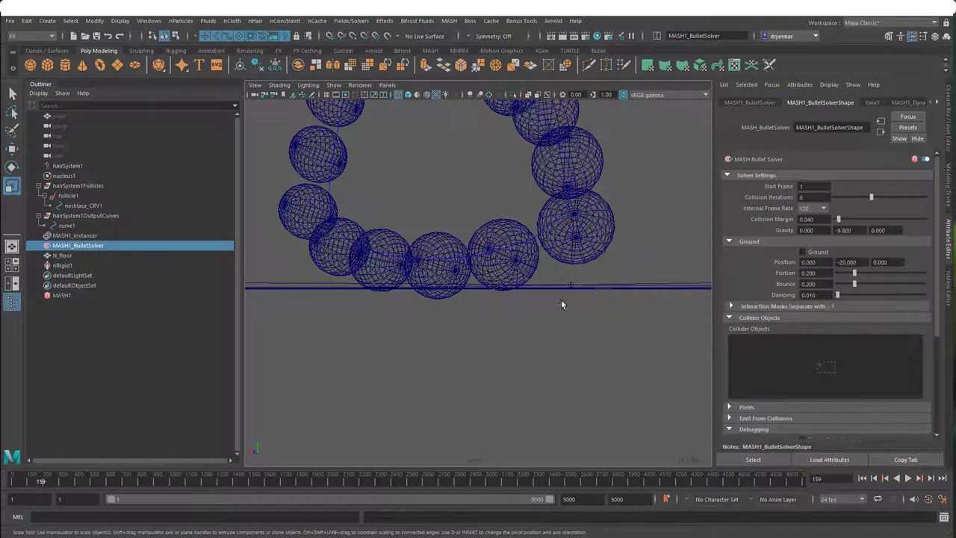
left_click(863, 479)
Step: Frame the whole setup in textured shading, play the drop to watch the necklace slide, and stop around frame 279
left_click_drag(516, 341, 442, 260, "alt")
key("f")
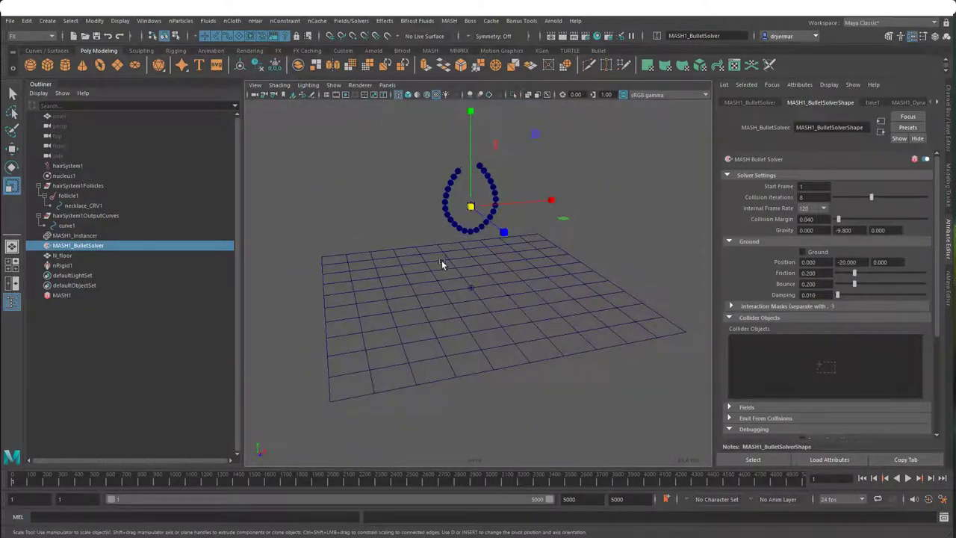
key("6")
left_click_drag(416, 305, 406, 365, "alt")
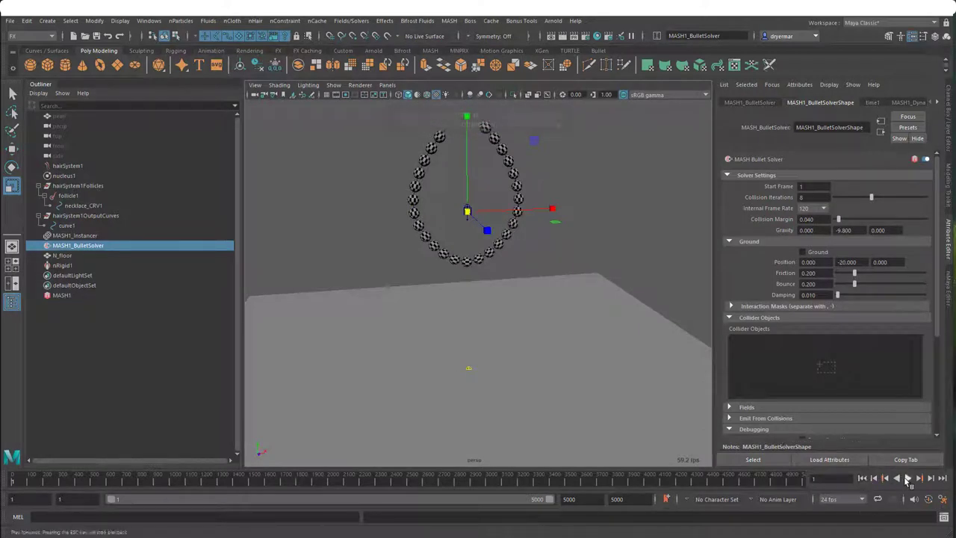
left_click(909, 479)
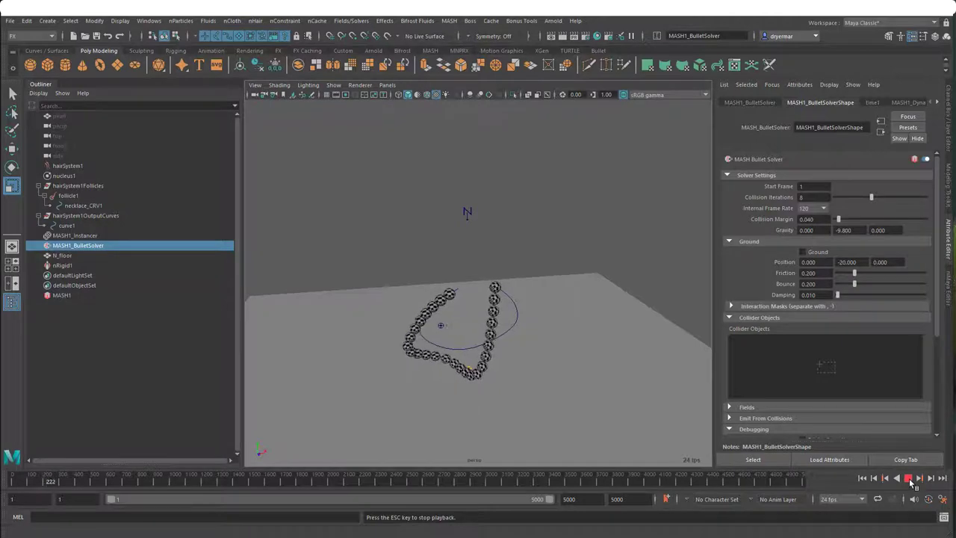
left_click(908, 479)
Step: Set the Friction of N_floor's nRigid collider to 1 and return to frame 1
left_click(550, 416)
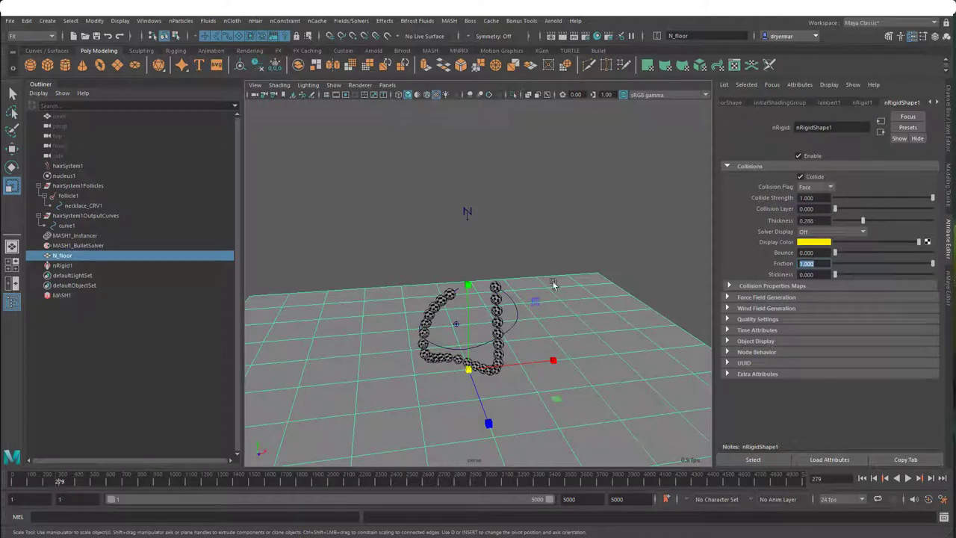
left_click(863, 478)
Step: Play the drop with the higher floor friction, stop around frame 352, inspect the necklace from the side, and rewind
left_click(909, 479)
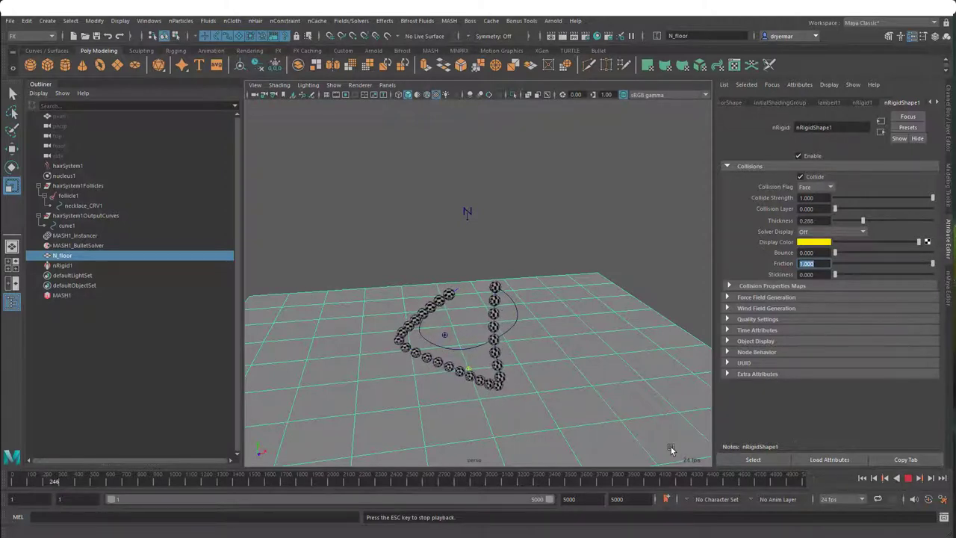
left_click(910, 481)
key("r")
left_click_drag(538, 358, 671, 404, "alt")
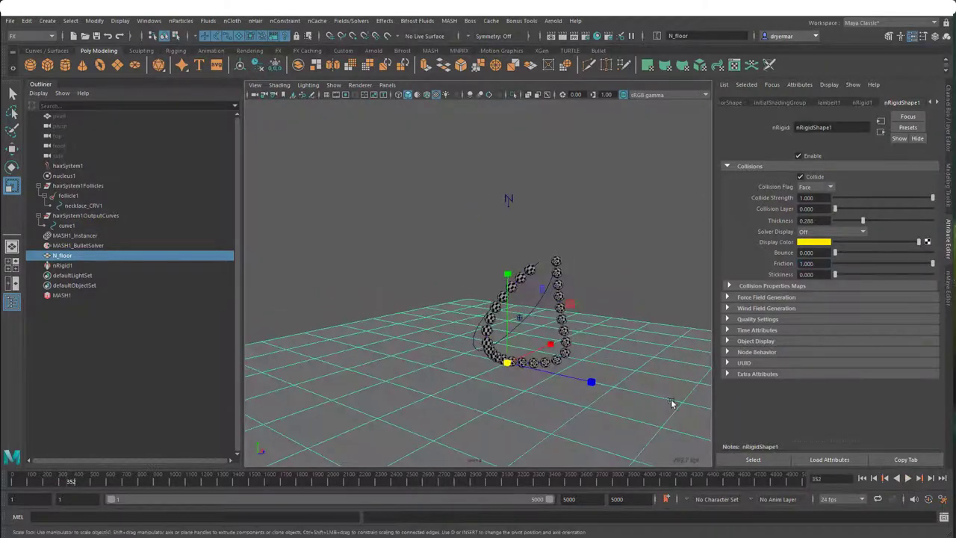
left_click(863, 478)
left_click_drag(545, 391, 454, 372, "alt")
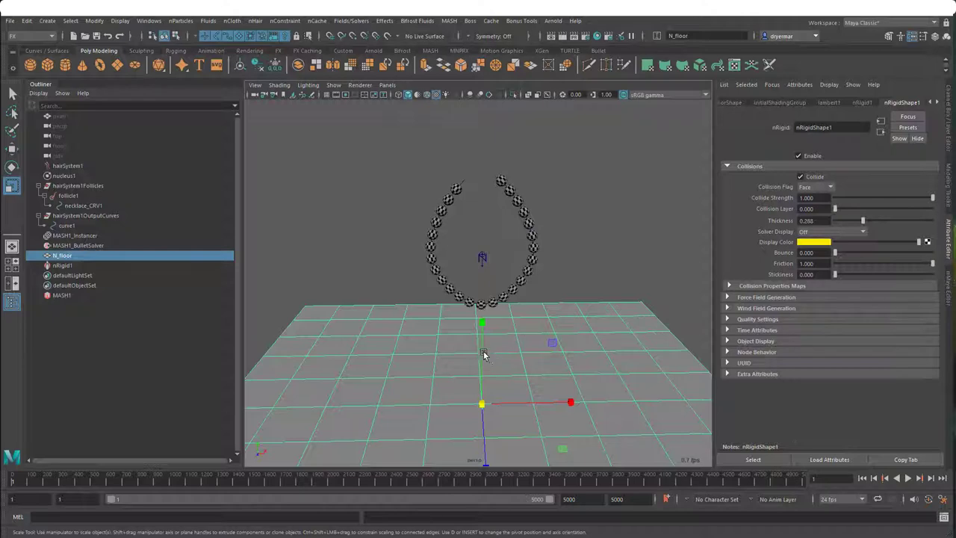
left_click_drag(484, 360, 442, 343, "alt")
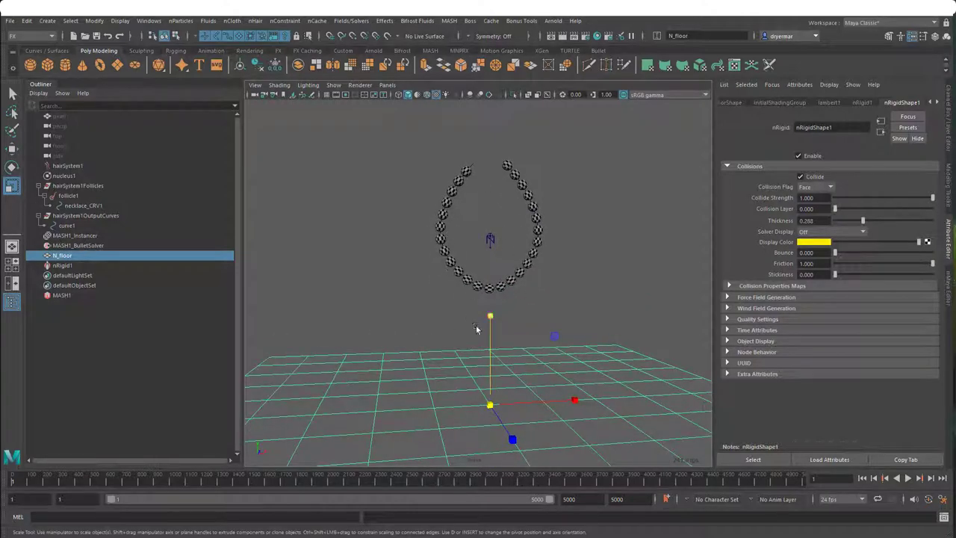